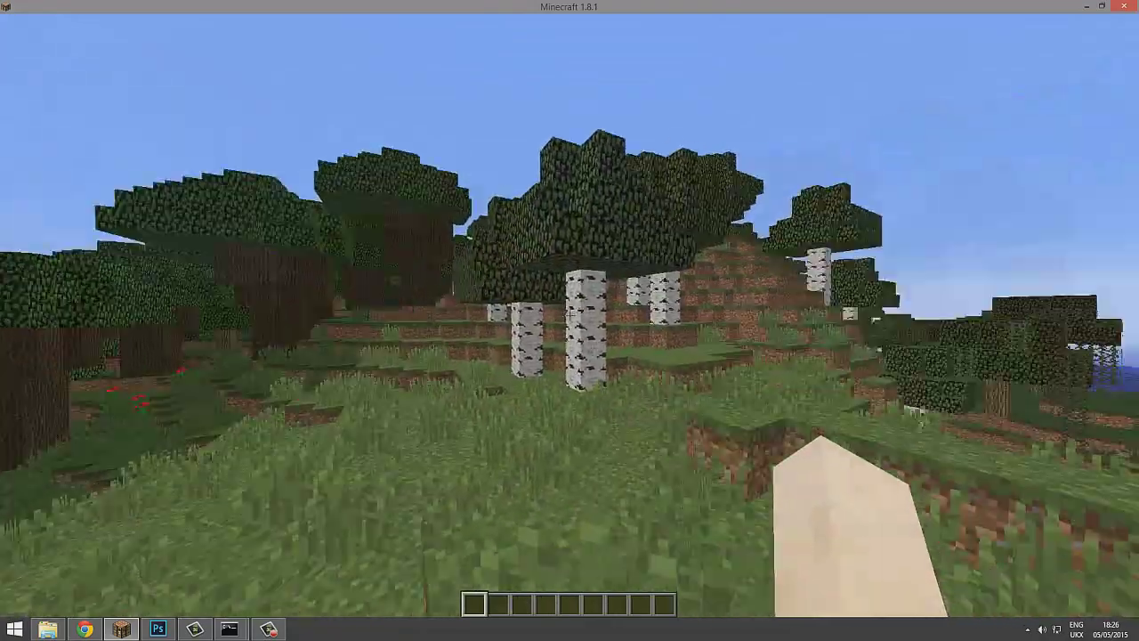
key("w")
key("space")
key("w")
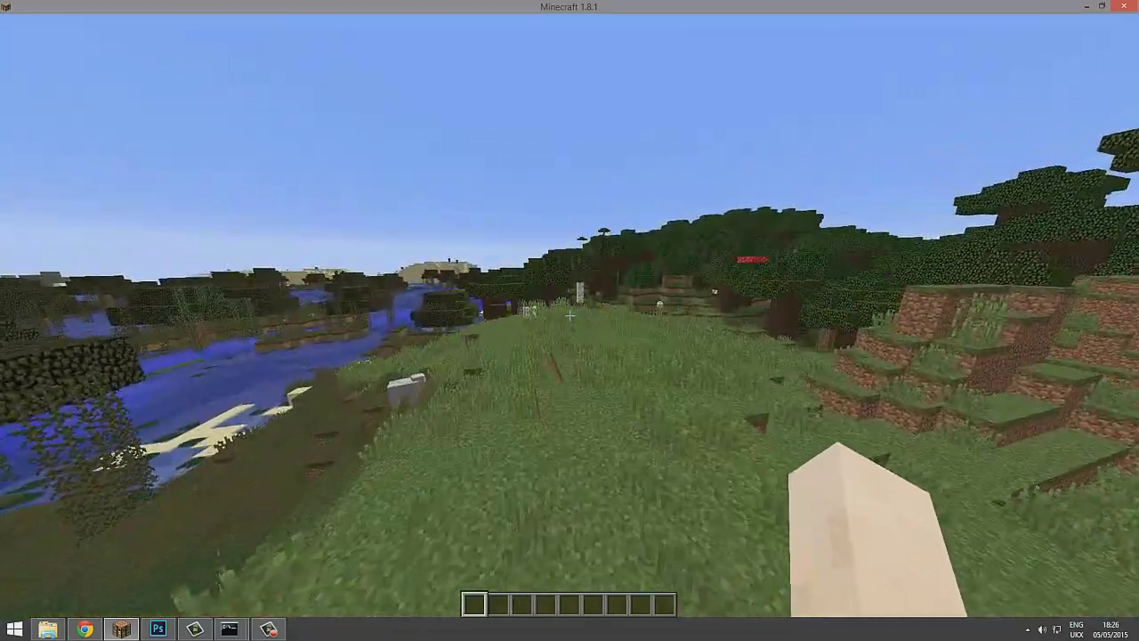
key("w")
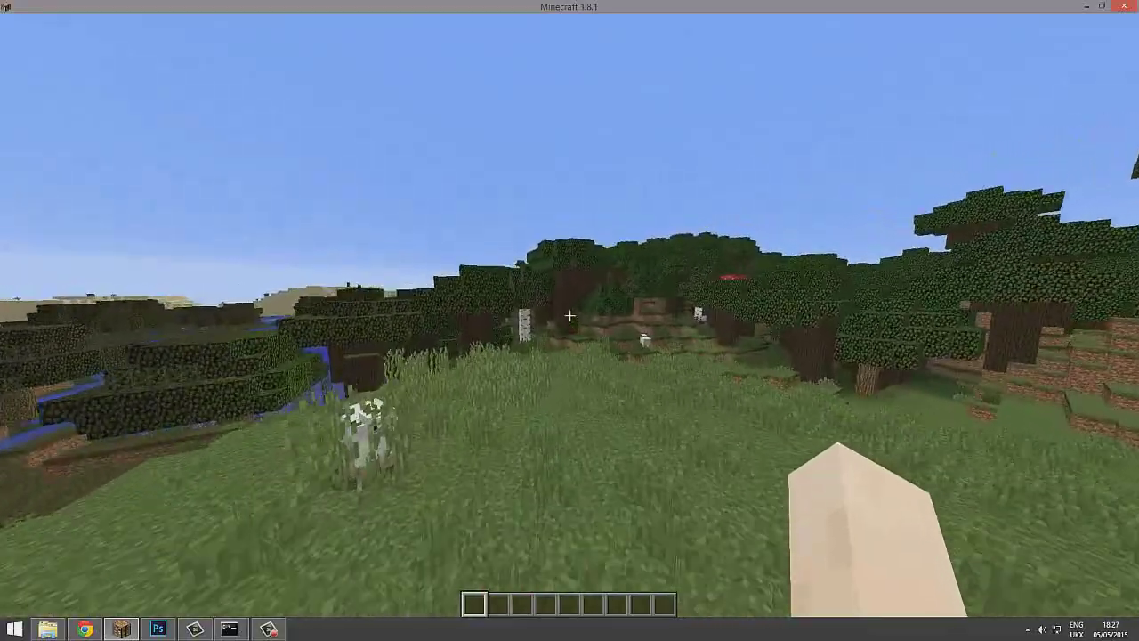
key("w")
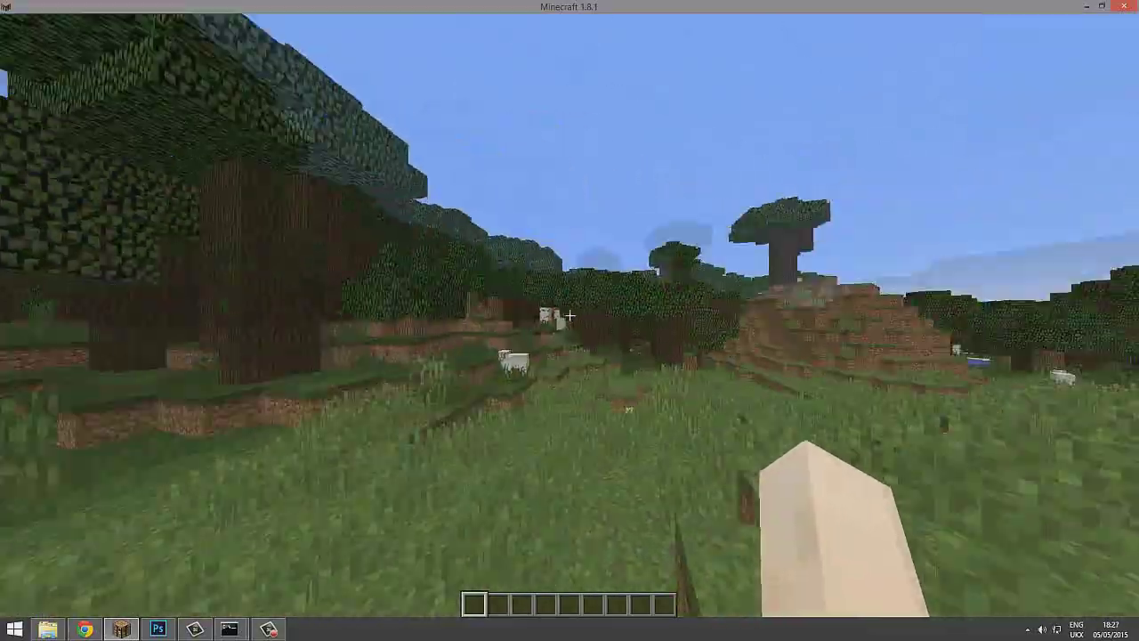
key("w")
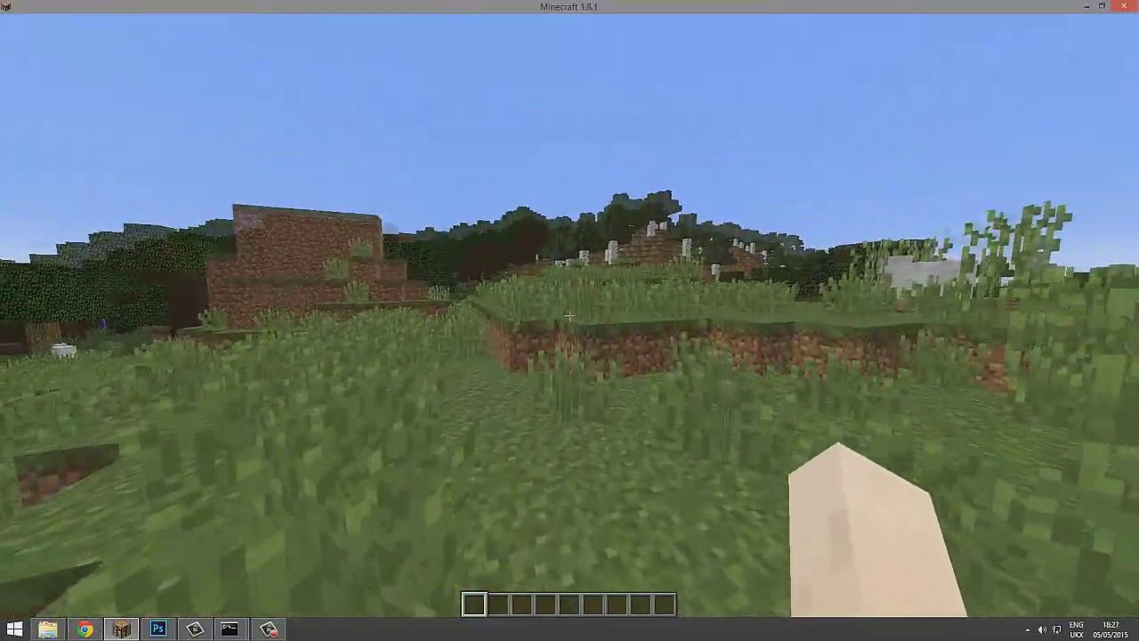
key("w")
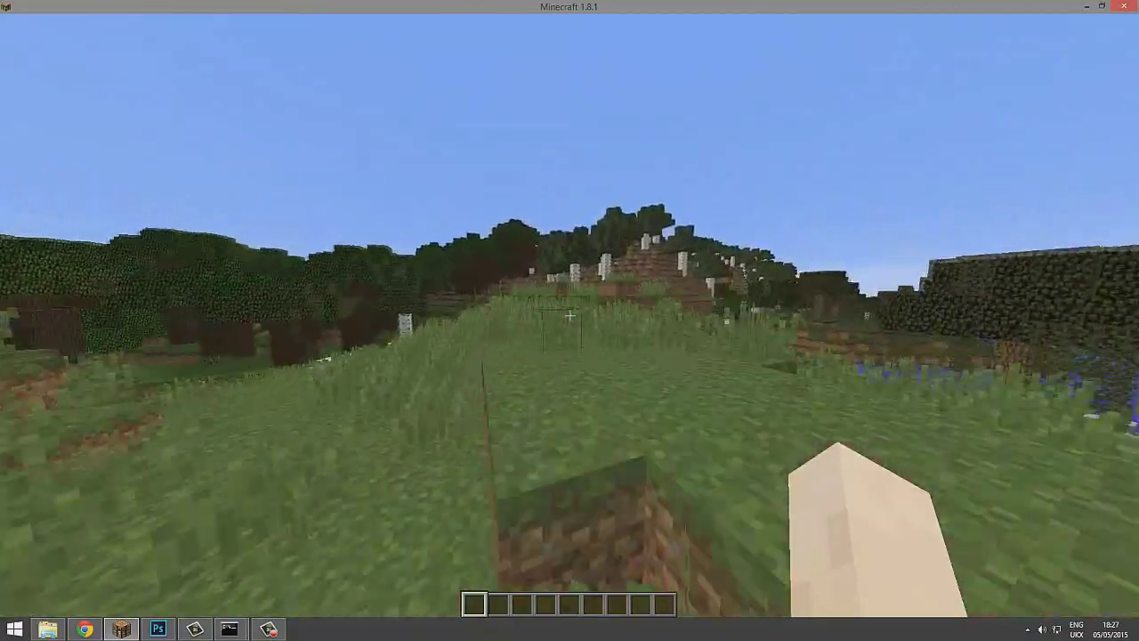
key("w")
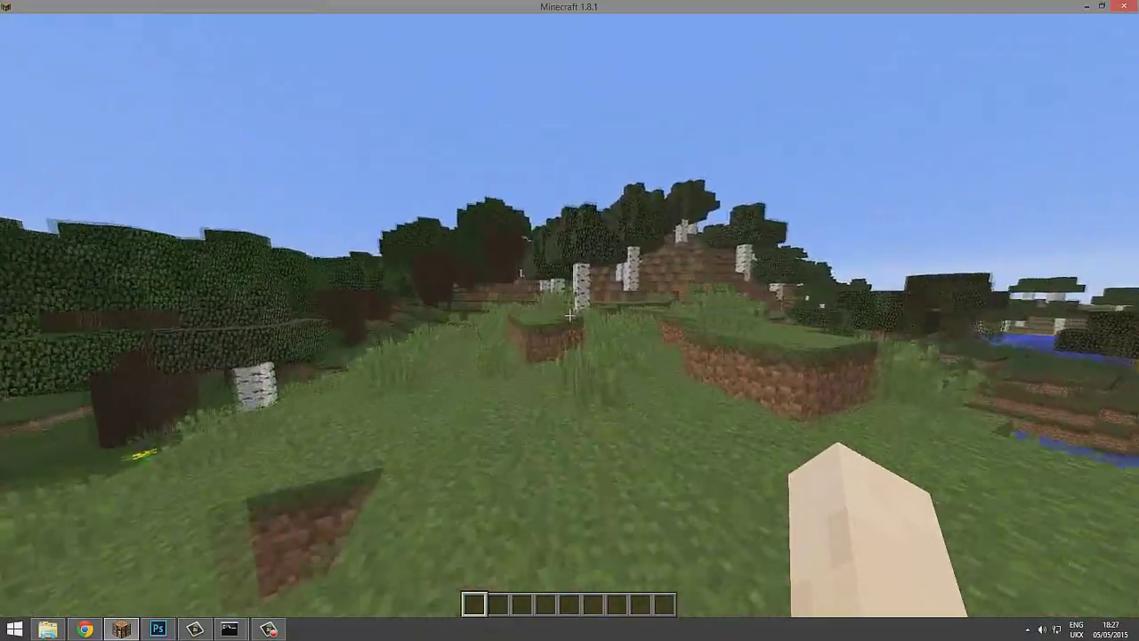
Run the /pl command in the game chat to list the server's installed plugins.
type("wt")
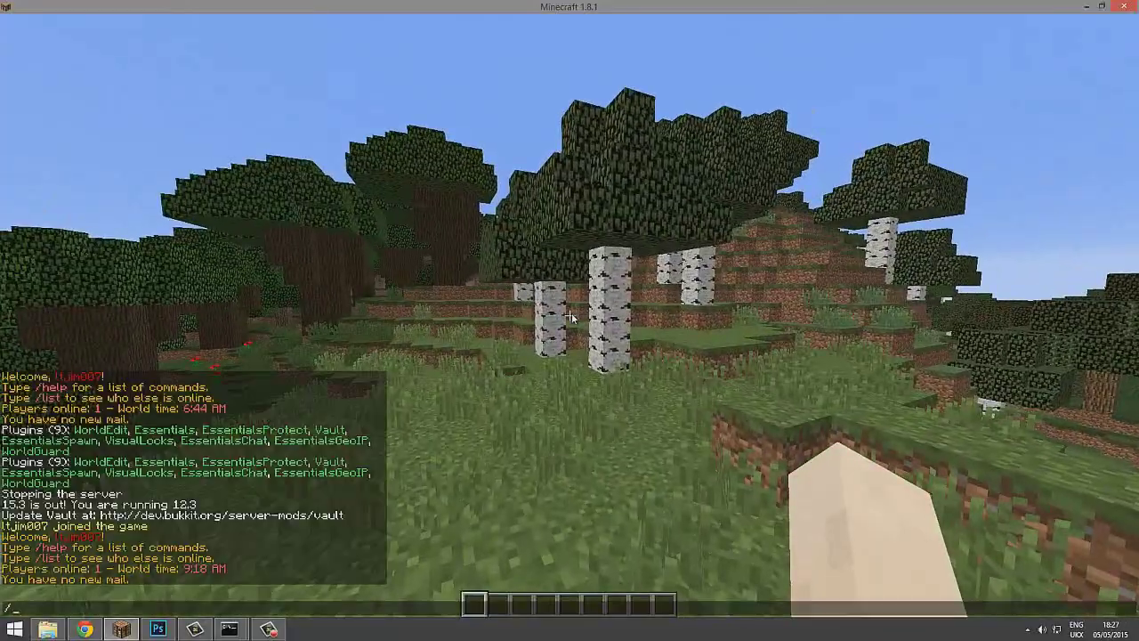
type("/pl")
key("Return")
key("w")
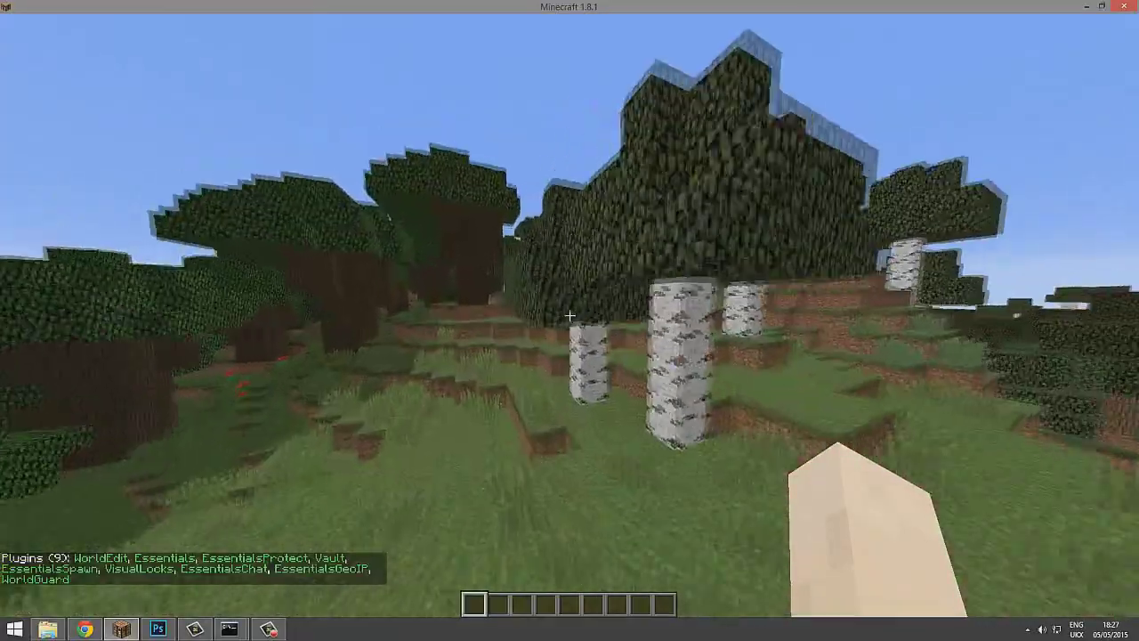
key("w")
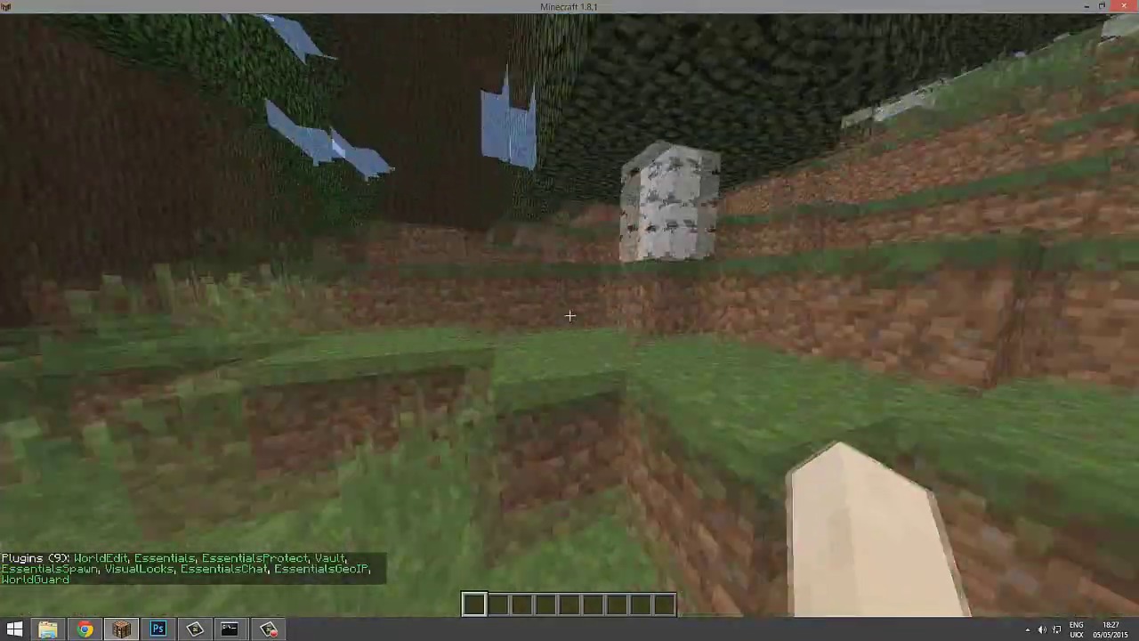
key("w")
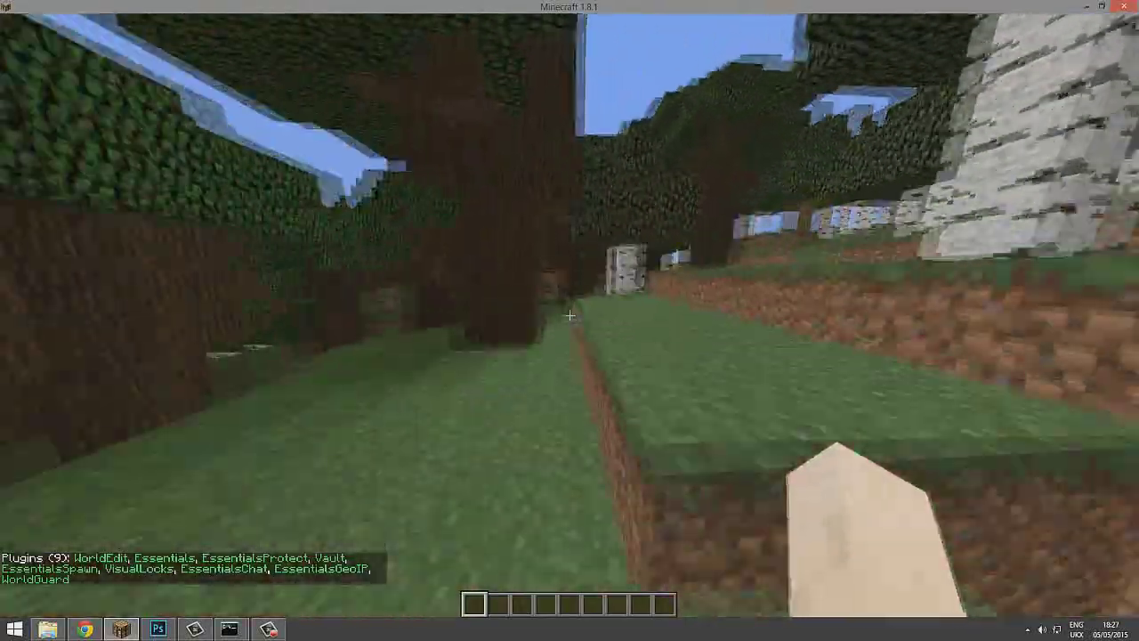
key("w")
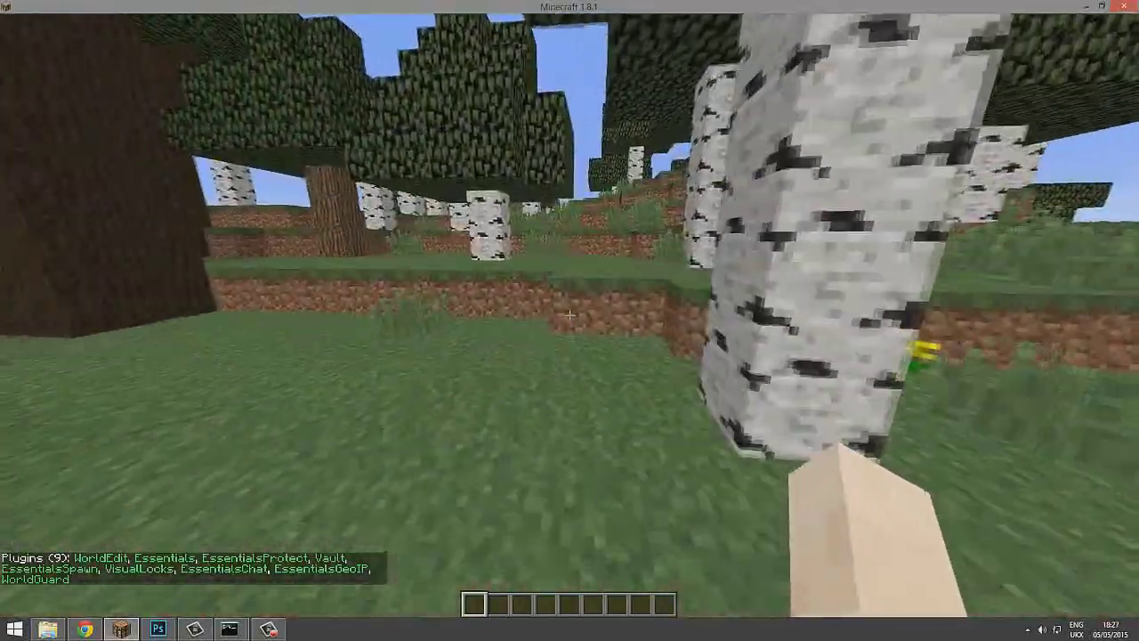
key("w")
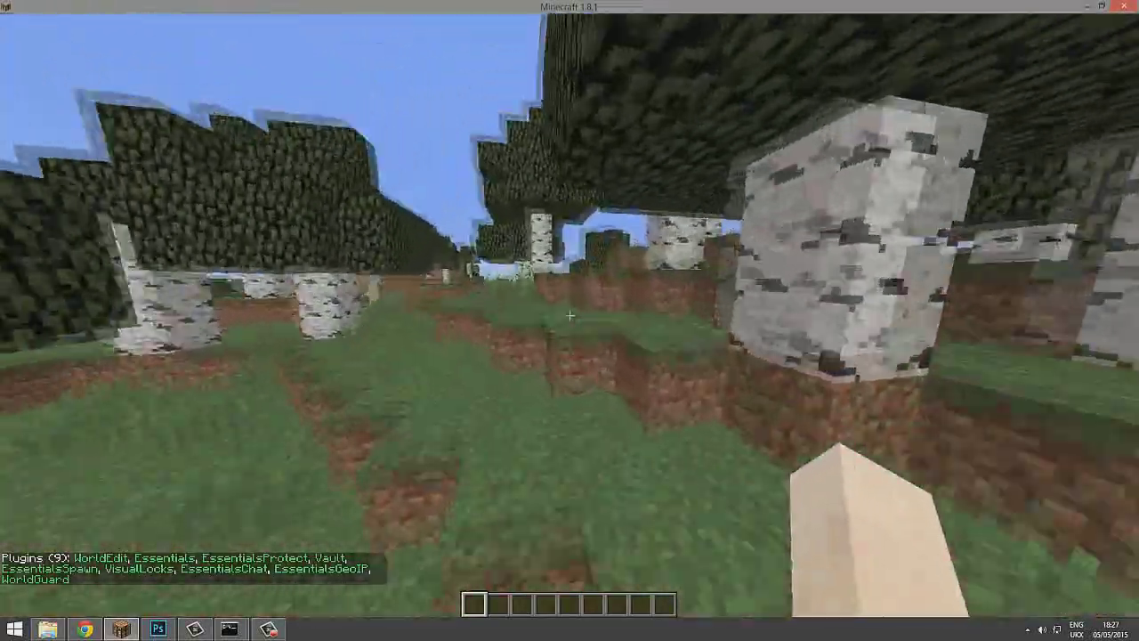
key("w")
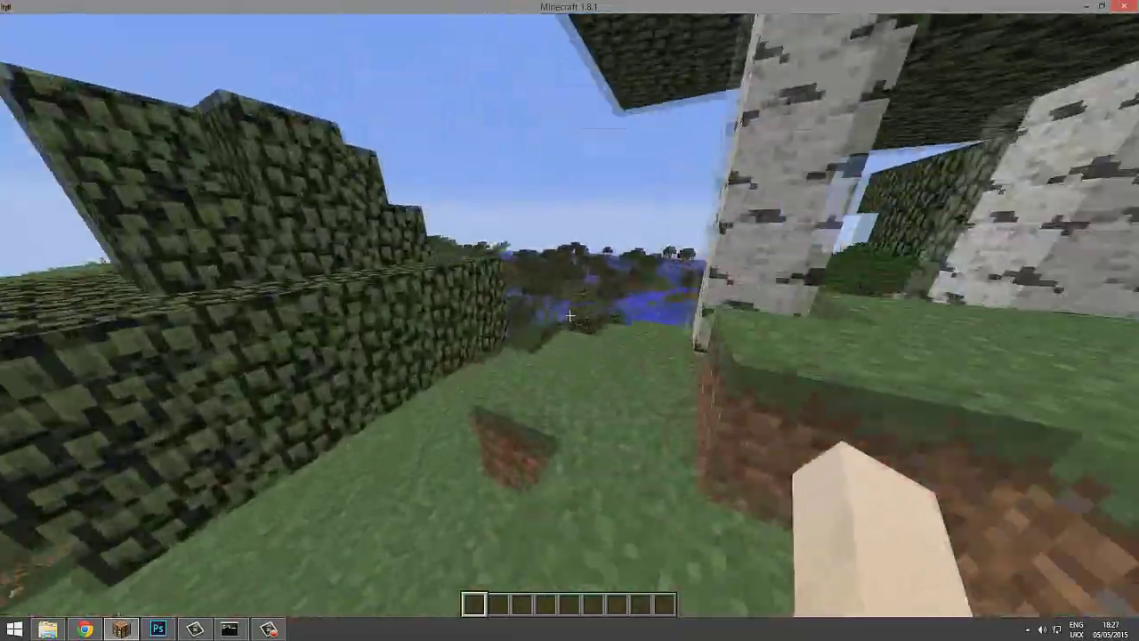
key("w")
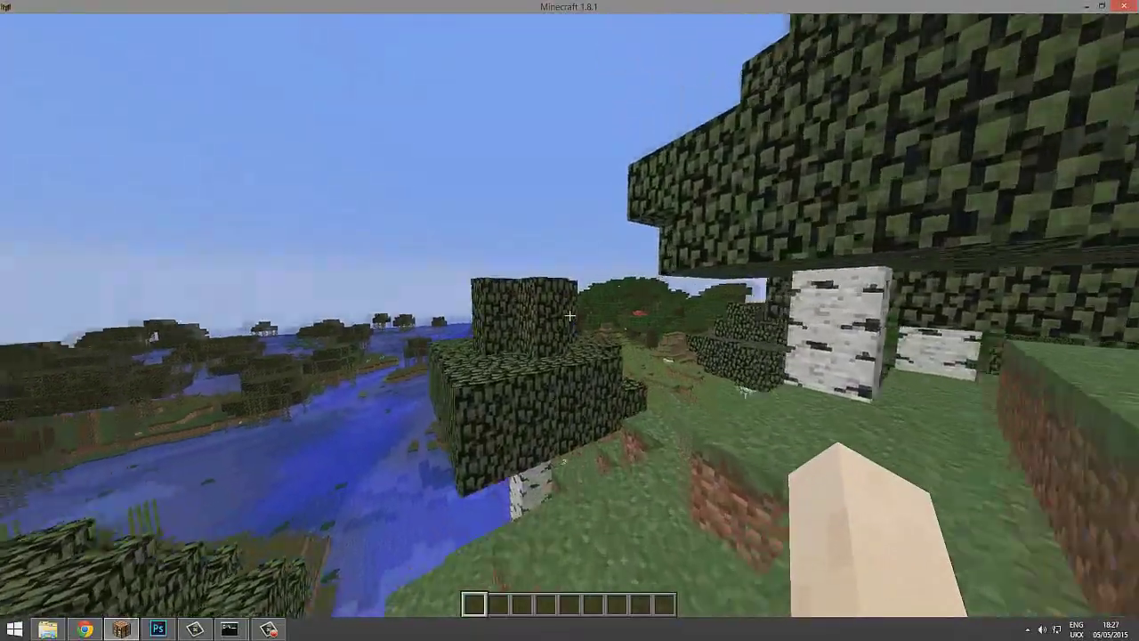
key("w")
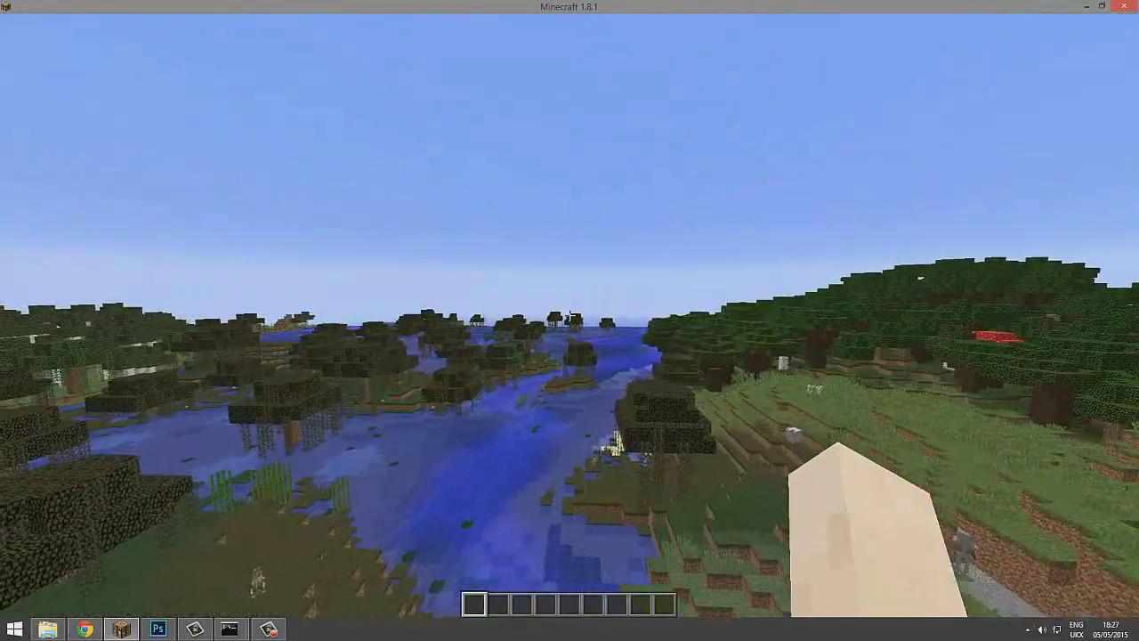
key("w")
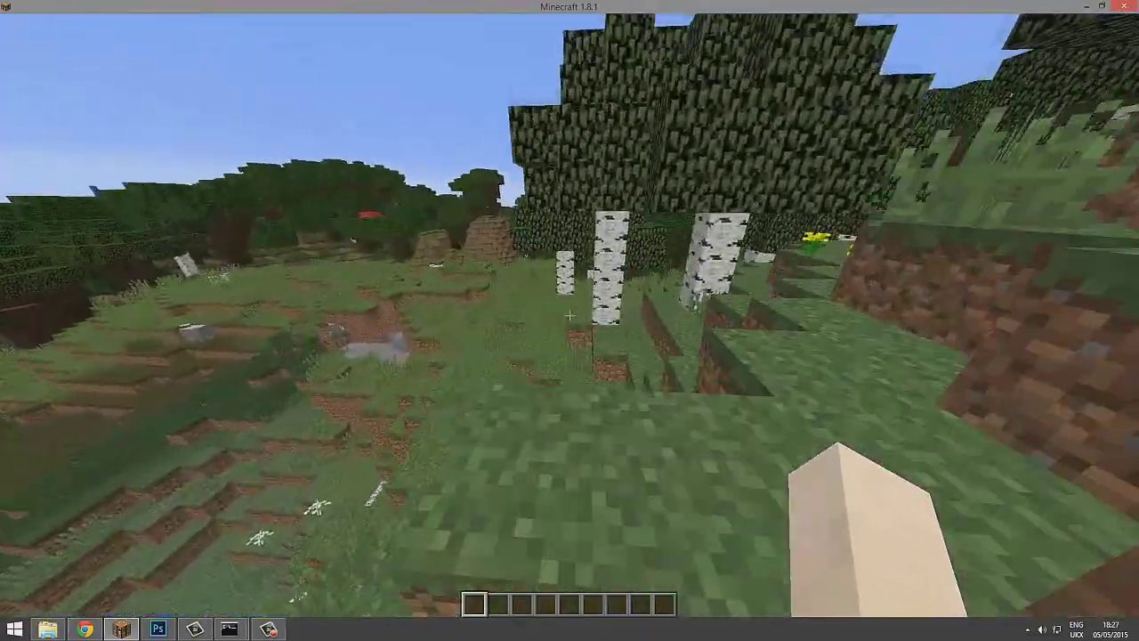
key("w")
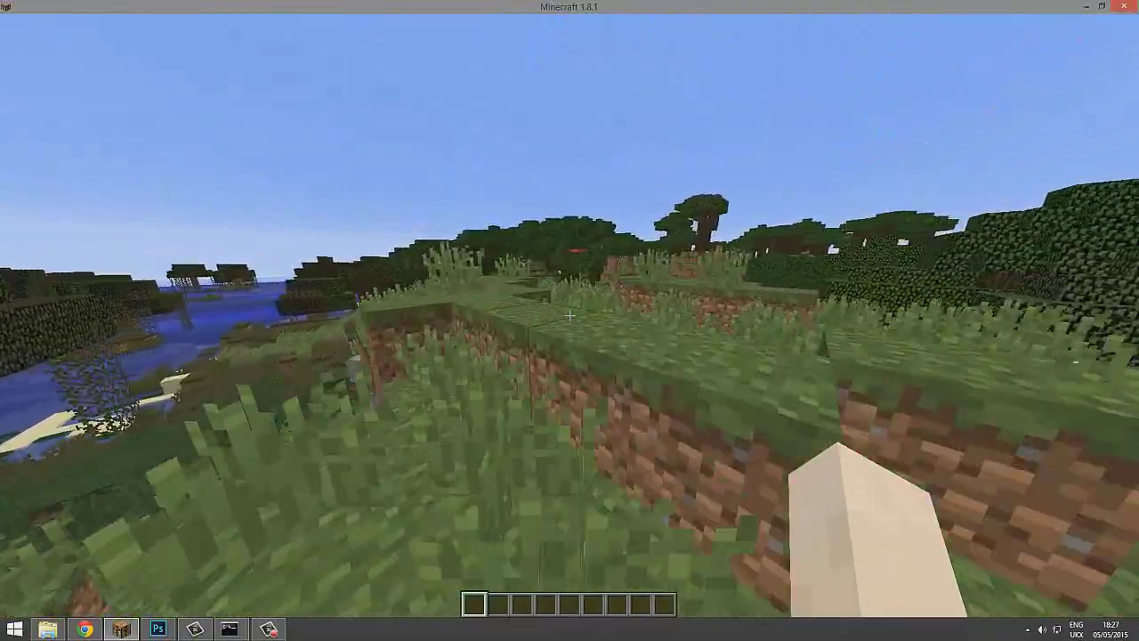
key("w")
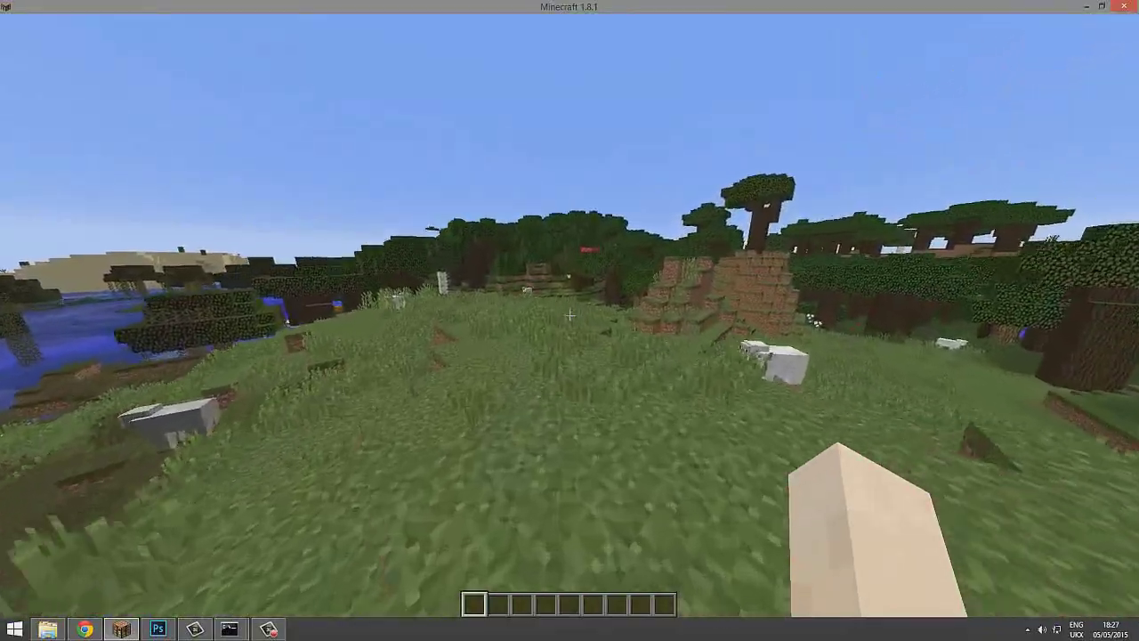
Shut down the Minecraft server with the /stop command and return to the title screen.
key("t")
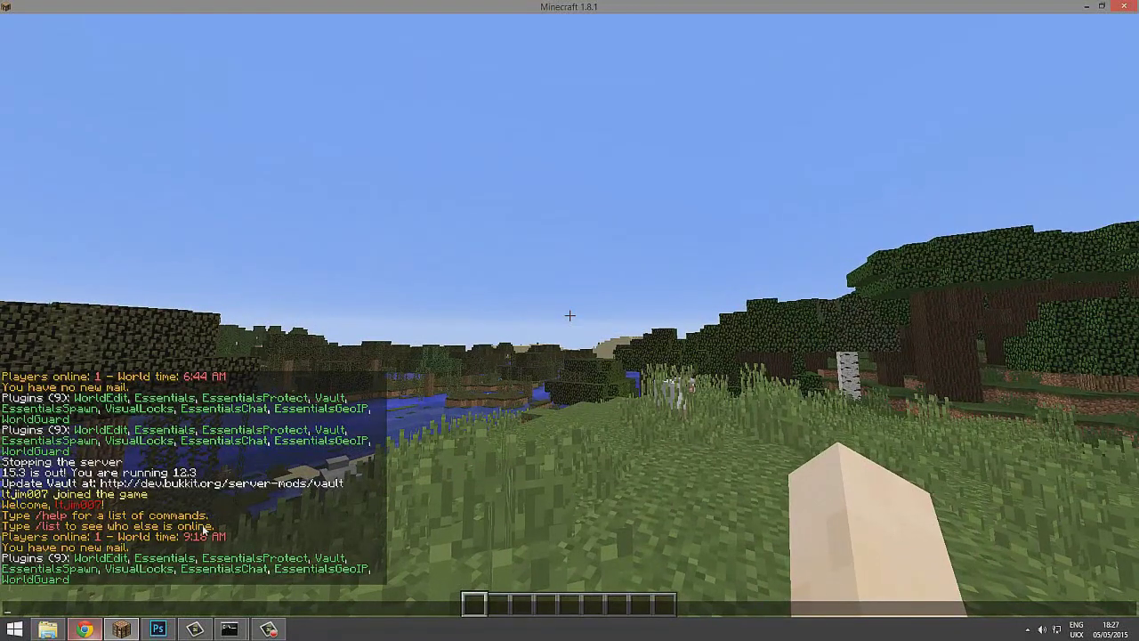
type("/stop")
key("Return")
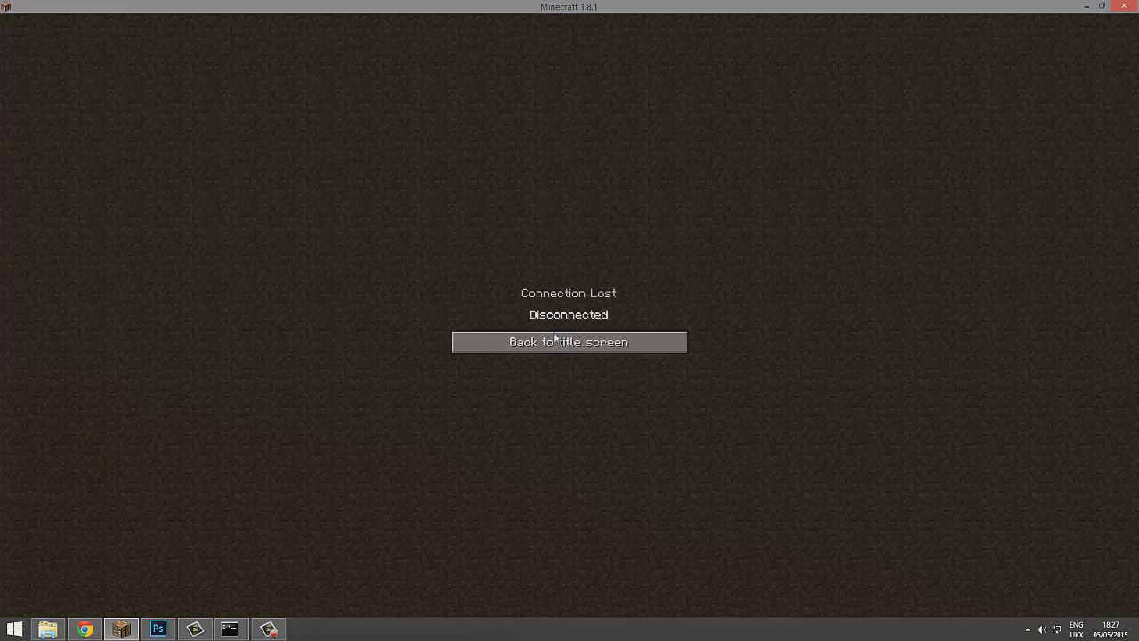
left_click(555, 338)
Switch to Chrome and examine the Spigot-Essentials project page on Jenkins, including its address and list of last successful artifacts.
left_click(86, 630)
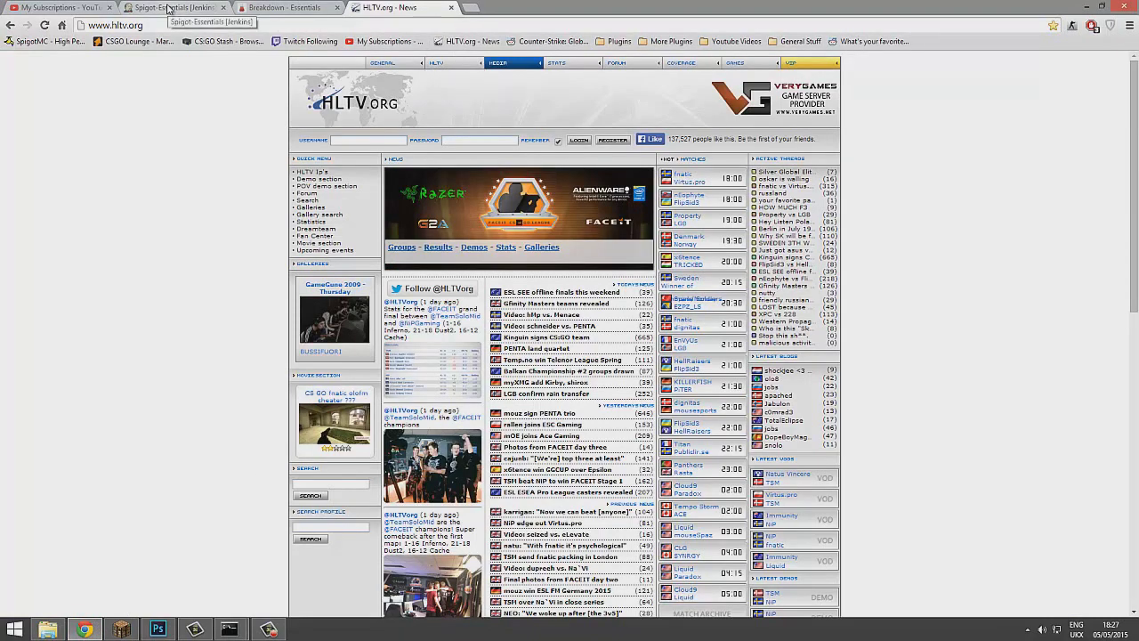
left_click(163, 9)
left_click_drag(346, 24, 117, 24)
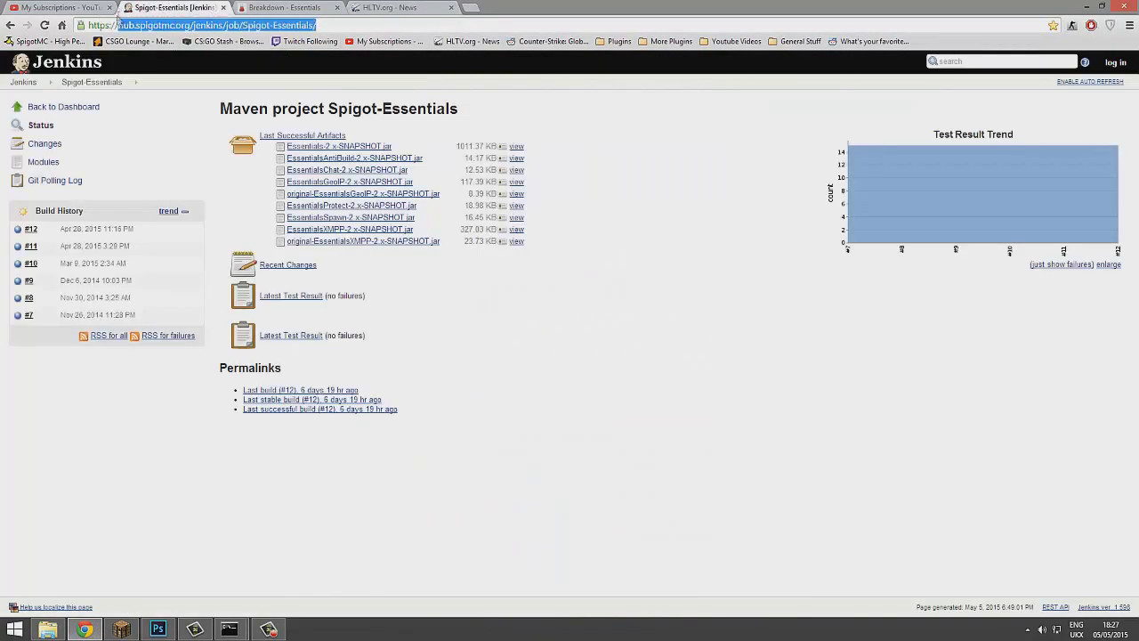
left_click(518, 280)
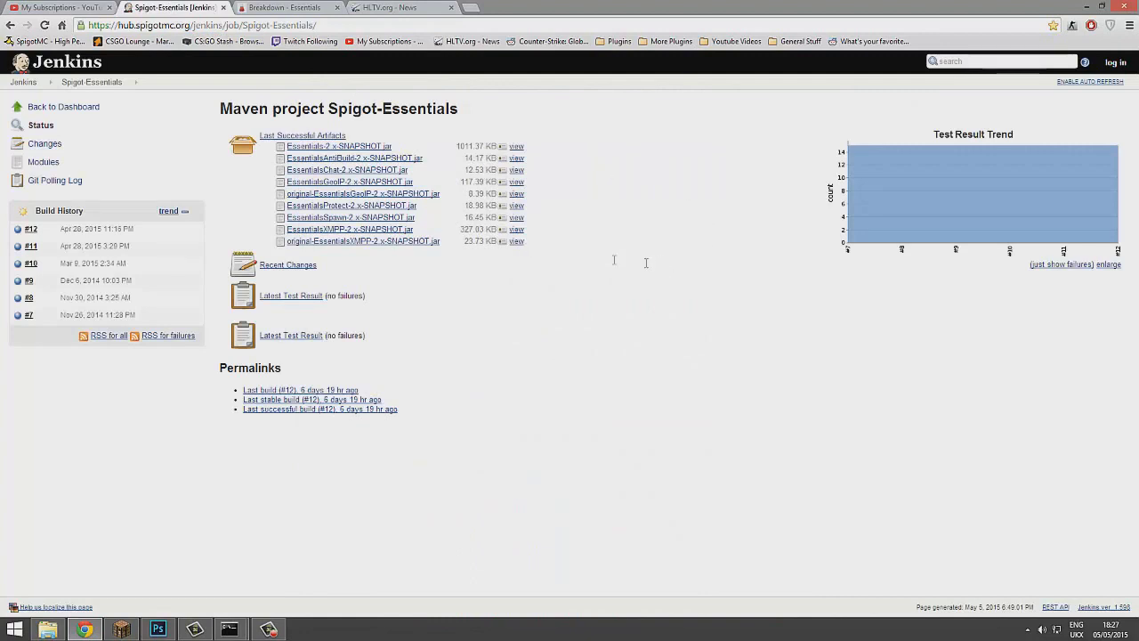
left_click_drag(537, 304, 264, 153)
left_click(251, 182)
Look through the Essentials wiki's Breakdown page for an overview of the modules.
left_click(265, 6)
scroll(347, 161, "down", 5)
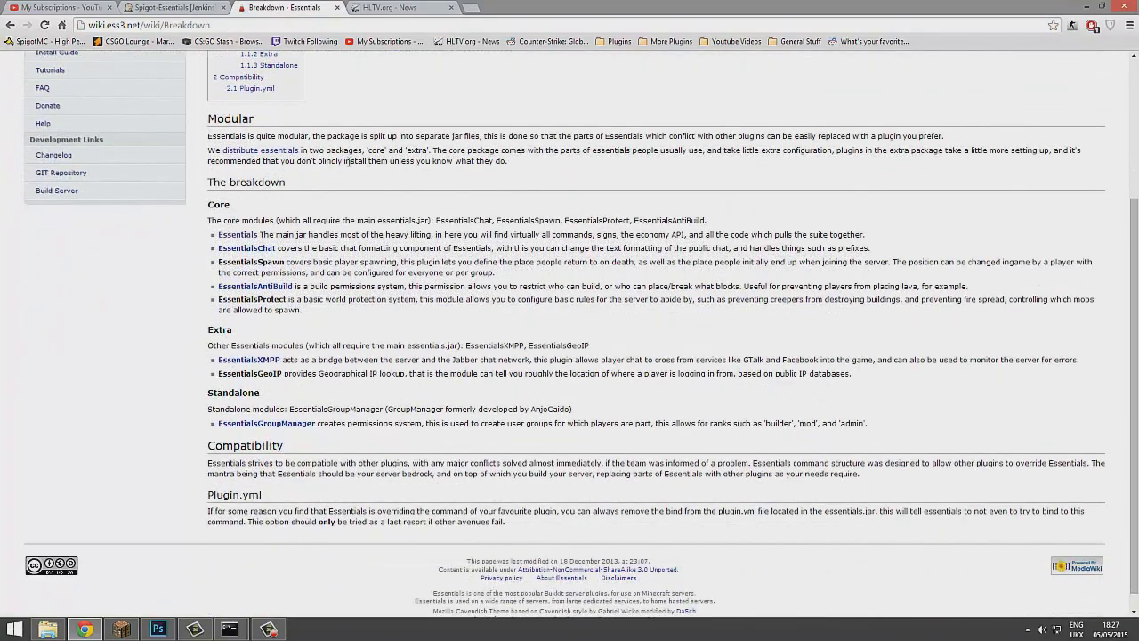
scroll(368, 178, "up", 1)
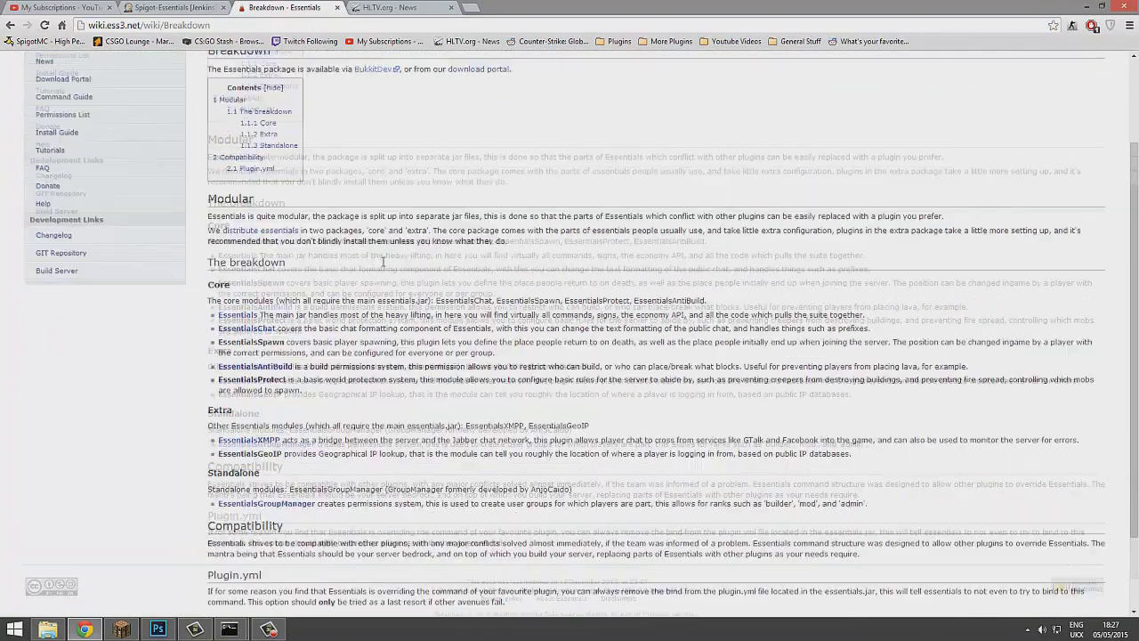
Download Essentials-2.x-SNAPSHOT.jar from the Spigot-Essentials page on Jenkins.
left_click(195, 9)
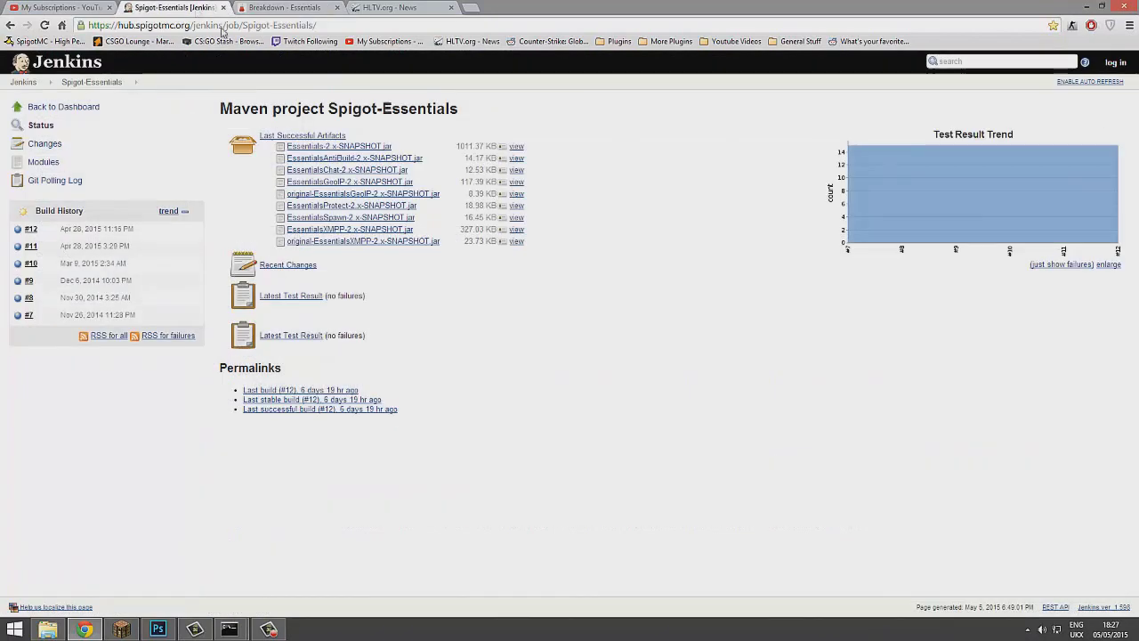
left_click(375, 148)
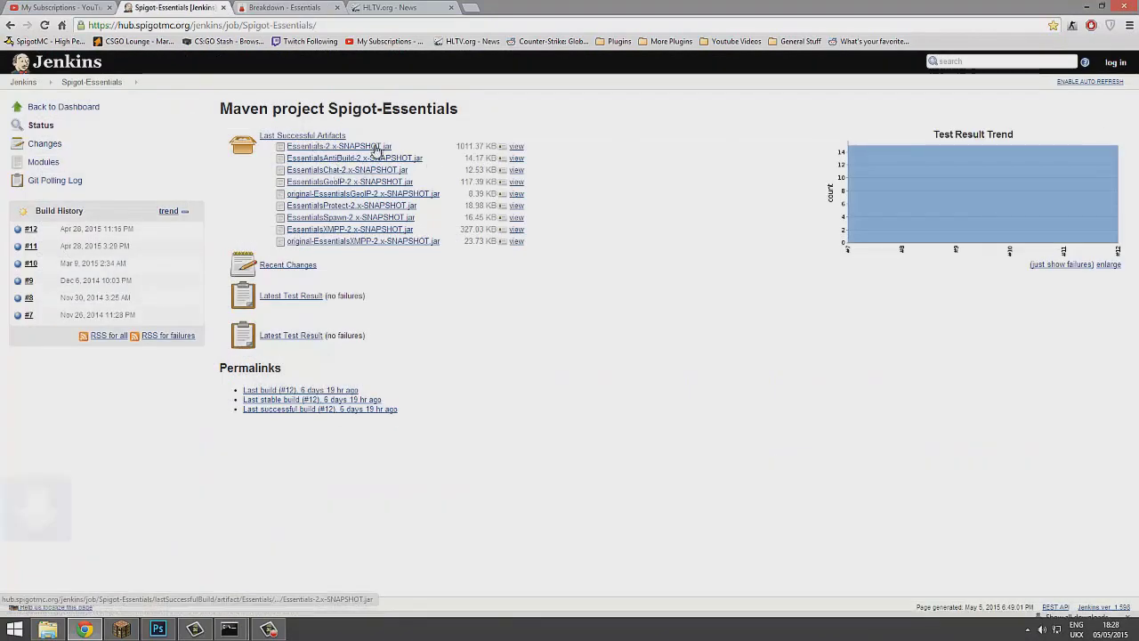
left_click(216, 604)
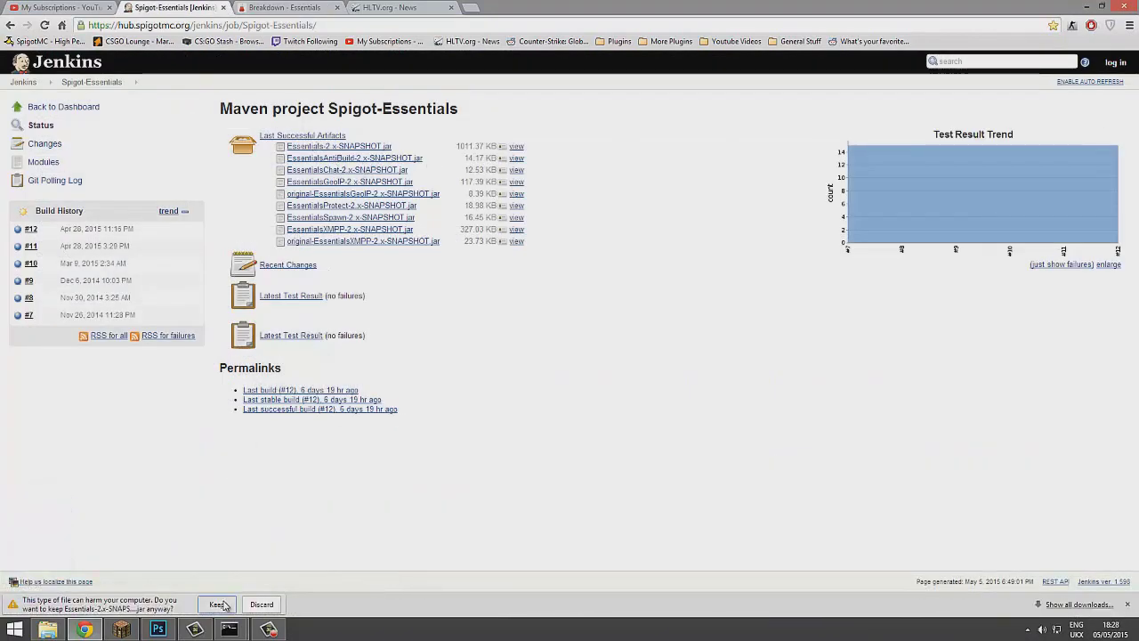
Read the EssentialsAntiBuild description among the core modules on the Essentials wiki's Breakdown page.
left_click(265, 10)
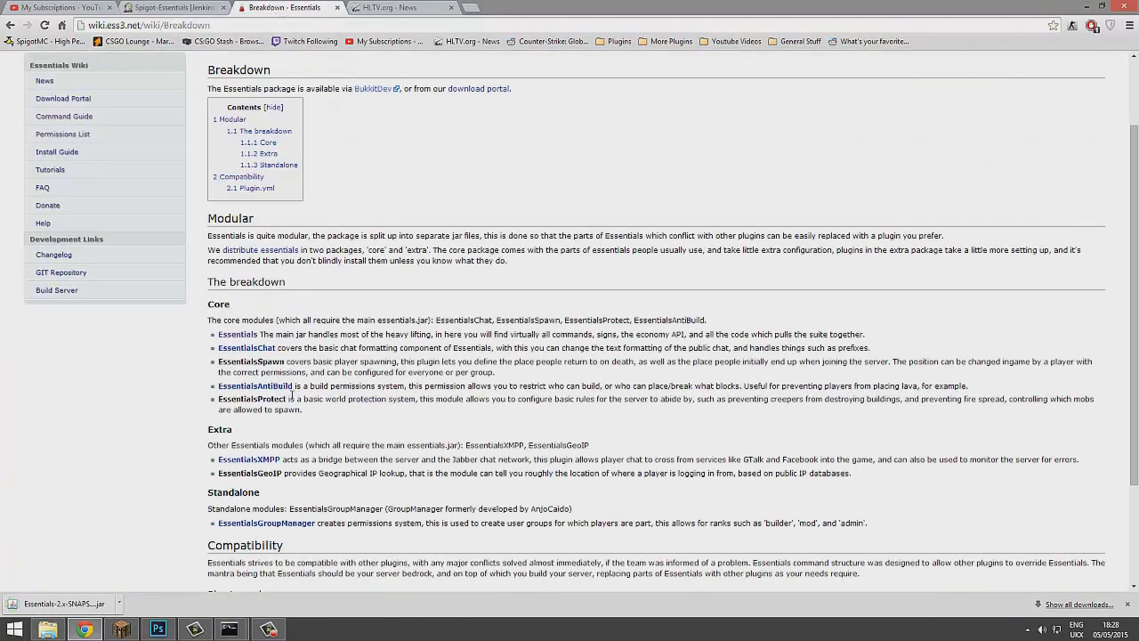
left_click_drag(411, 386, 391, 400)
left_click(834, 374)
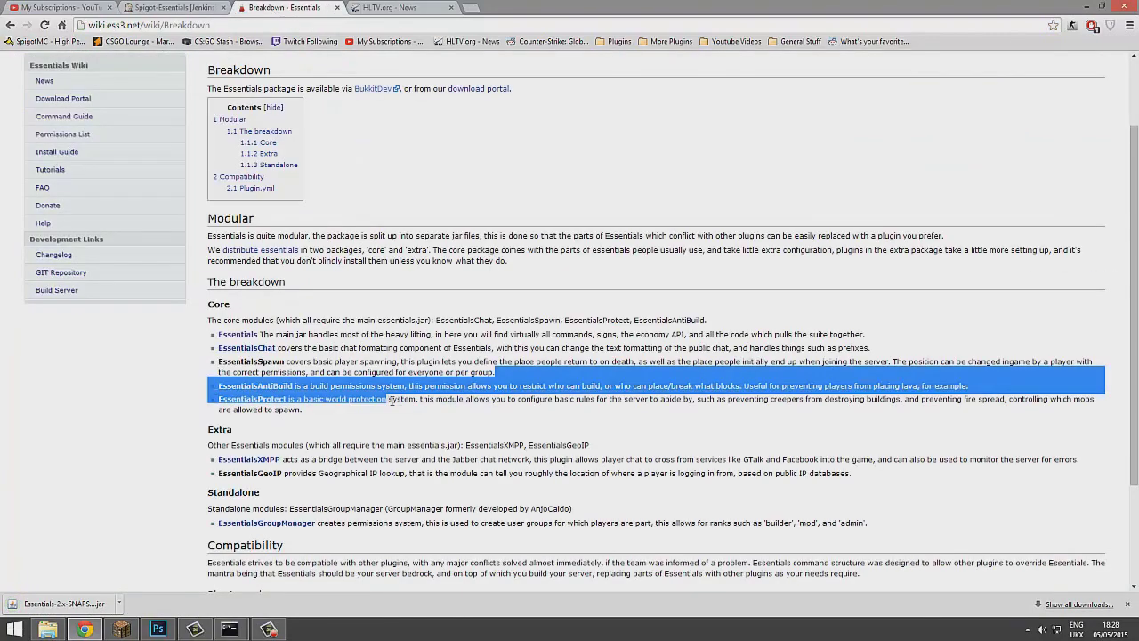
left_click(1023, 385)
left_click_drag(967, 385, 349, 389)
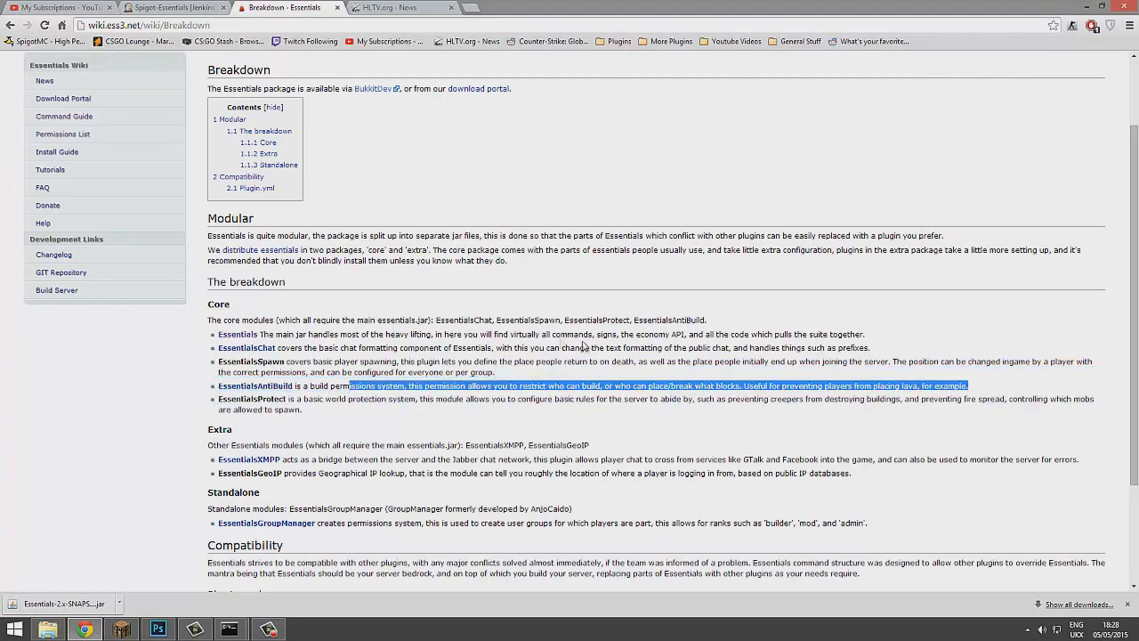
scroll(366, 385, "down", 1)
scroll(366, 385, "up", 1)
left_click(365, 388)
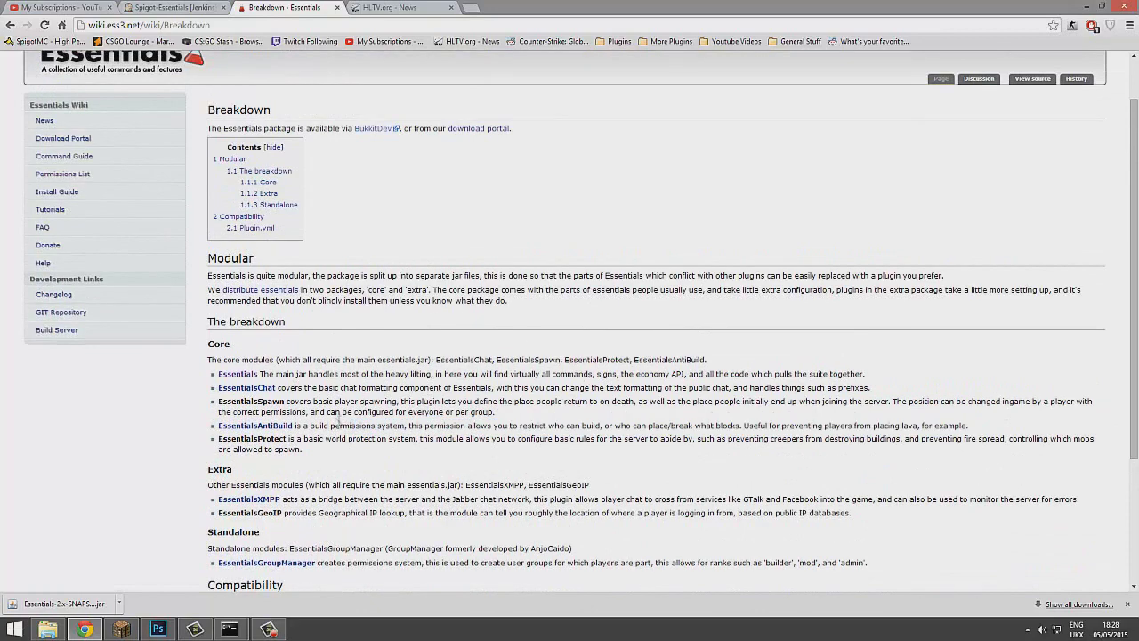
Read the EssentialsSpawn description in the Core section, highlighting the part about player spawning.
left_click_drag(337, 422, 505, 402)
left_click(369, 402)
left_click(677, 411)
left_click_drag(799, 401, 319, 405)
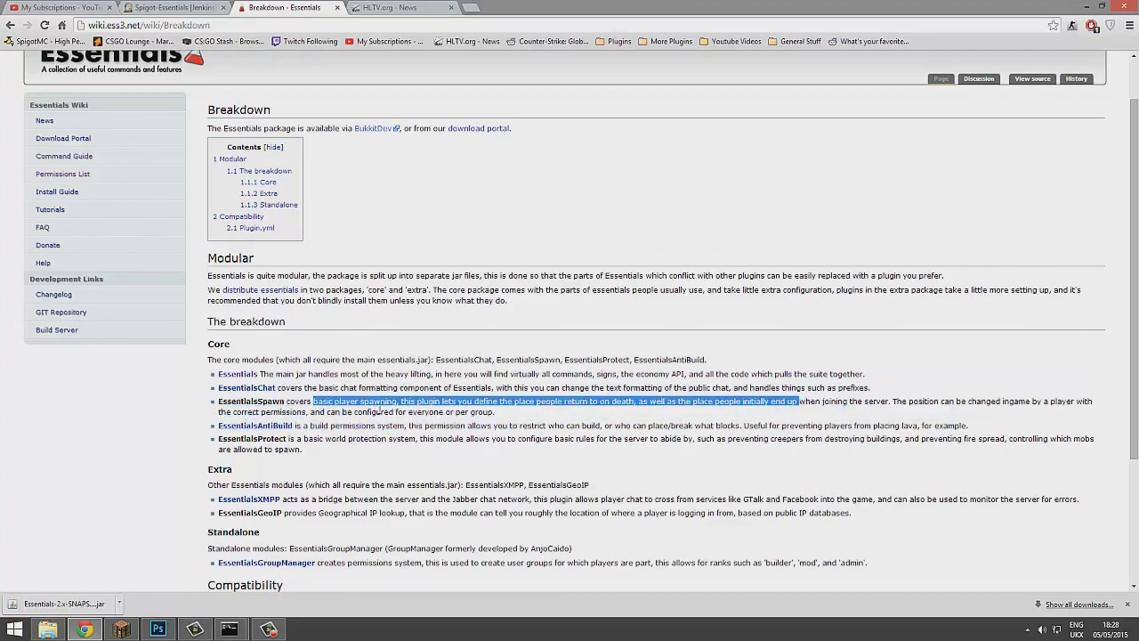
Check the Jenkins artifact list, then return to the Breakdown page to read about the EssentialsProtect and Extra modules.
key("ctrl+shift+Tab")
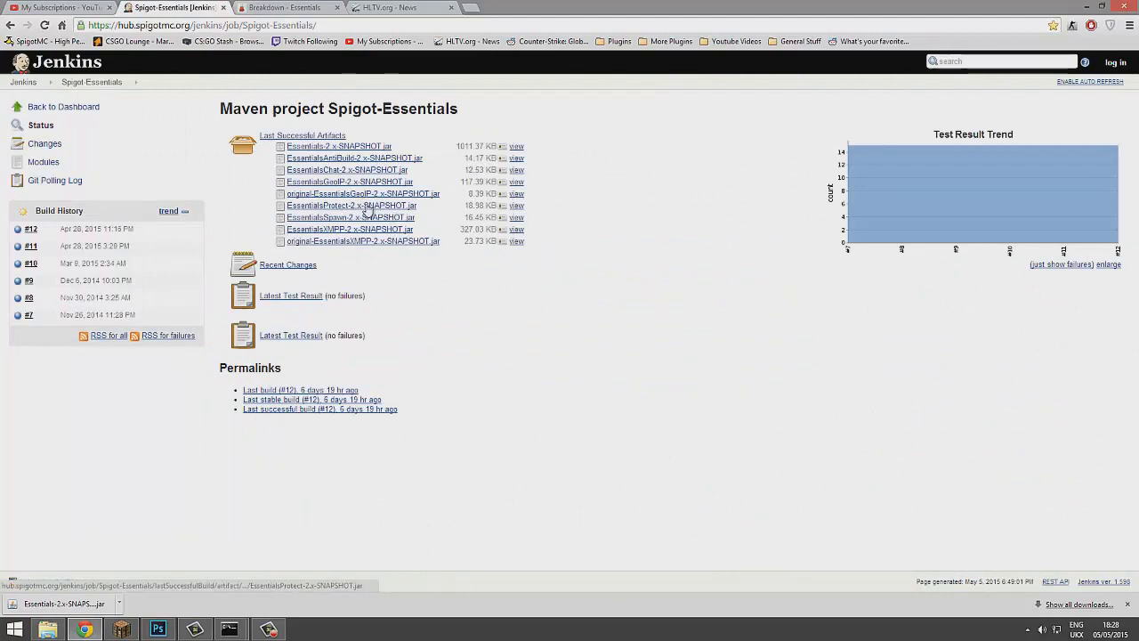
left_click(318, 7)
left_click(343, 437)
scroll(587, 418, "down", 1)
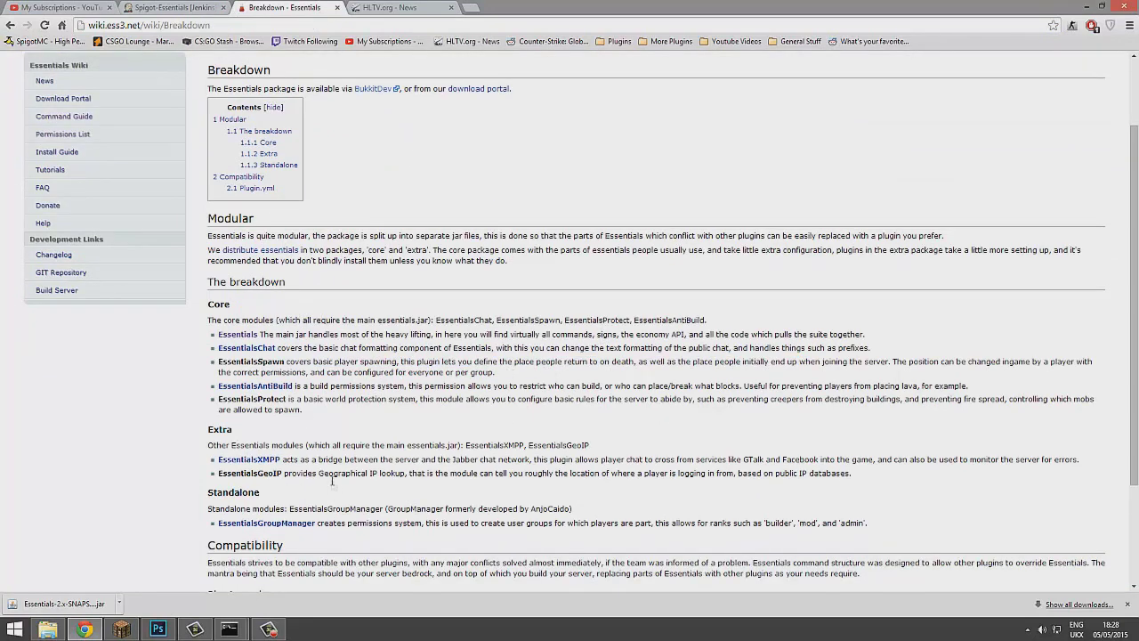
Read the EssentialsGeoIP and EssentialsGroupManager descriptions on the Breakdown page, checking the modules against the Jenkins artifact list.
left_click_drag(332, 480, 153, 465)
left_click(371, 485)
left_click_drag(608, 472, 865, 460)
left_click(809, 478)
scroll(911, 486, "down", 2)
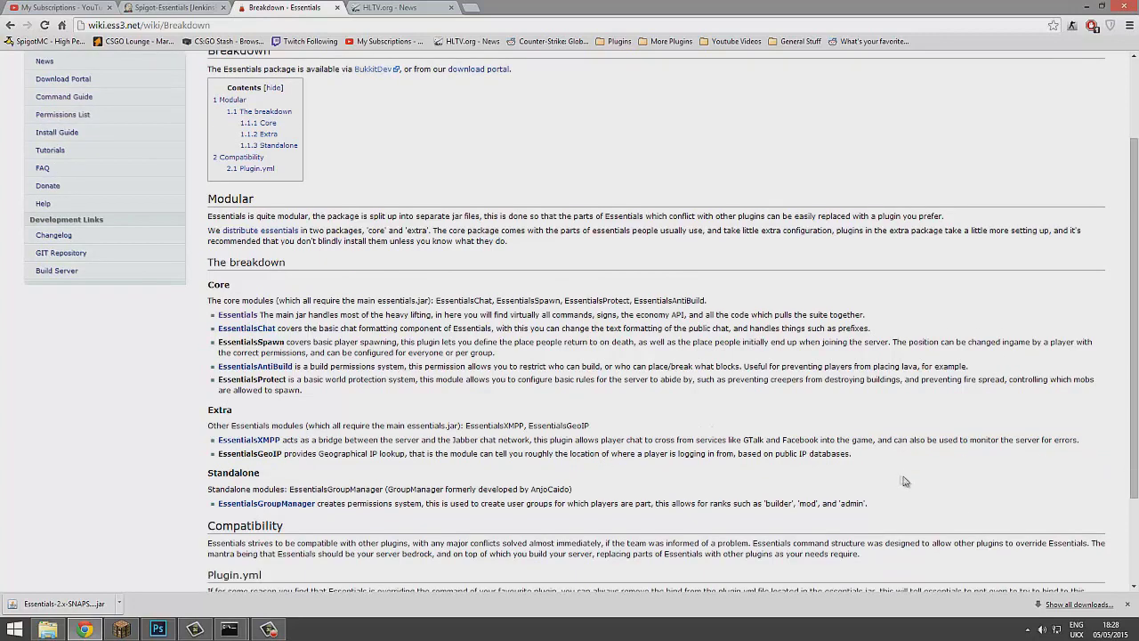
left_click_drag(258, 505, 454, 500)
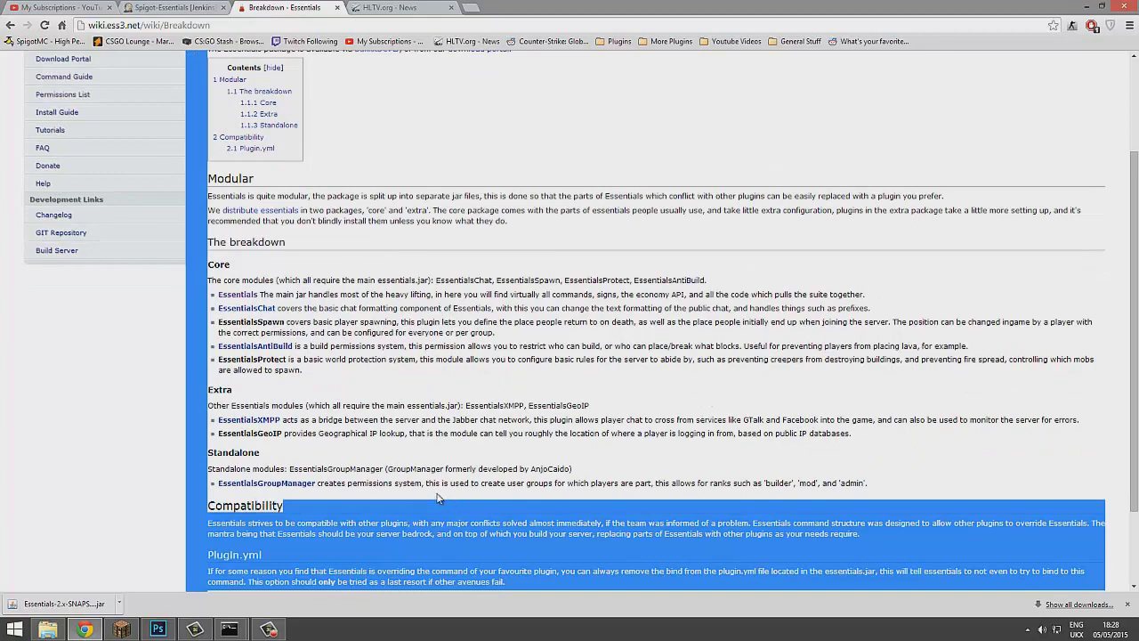
left_click(437, 499)
scroll(438, 498, "up", 3)
left_click(174, 8)
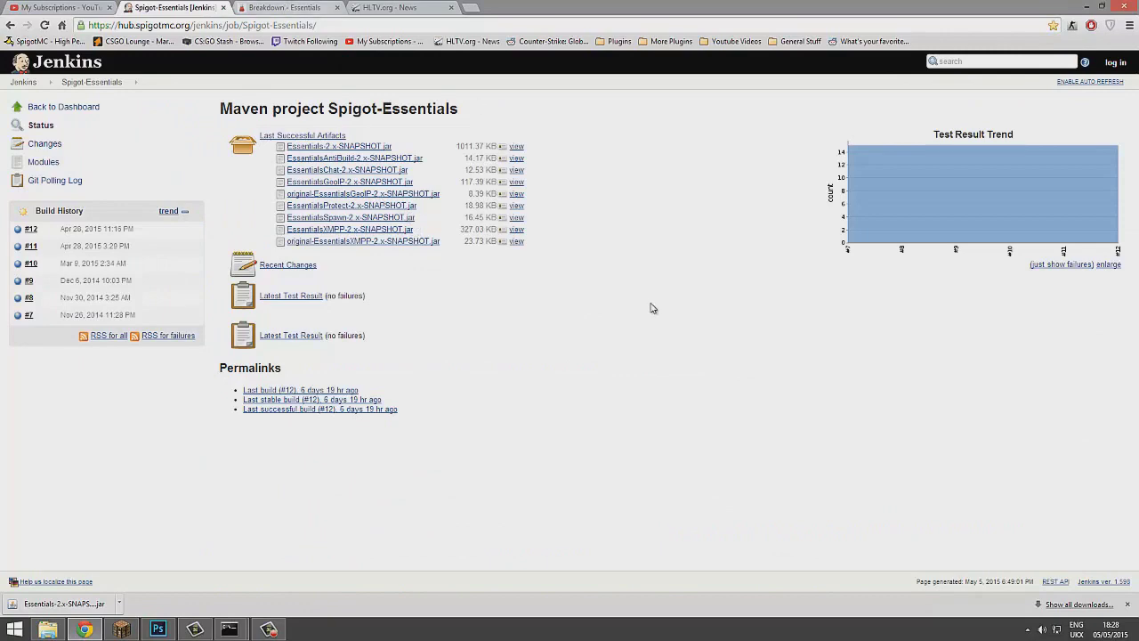
left_click(305, 6)
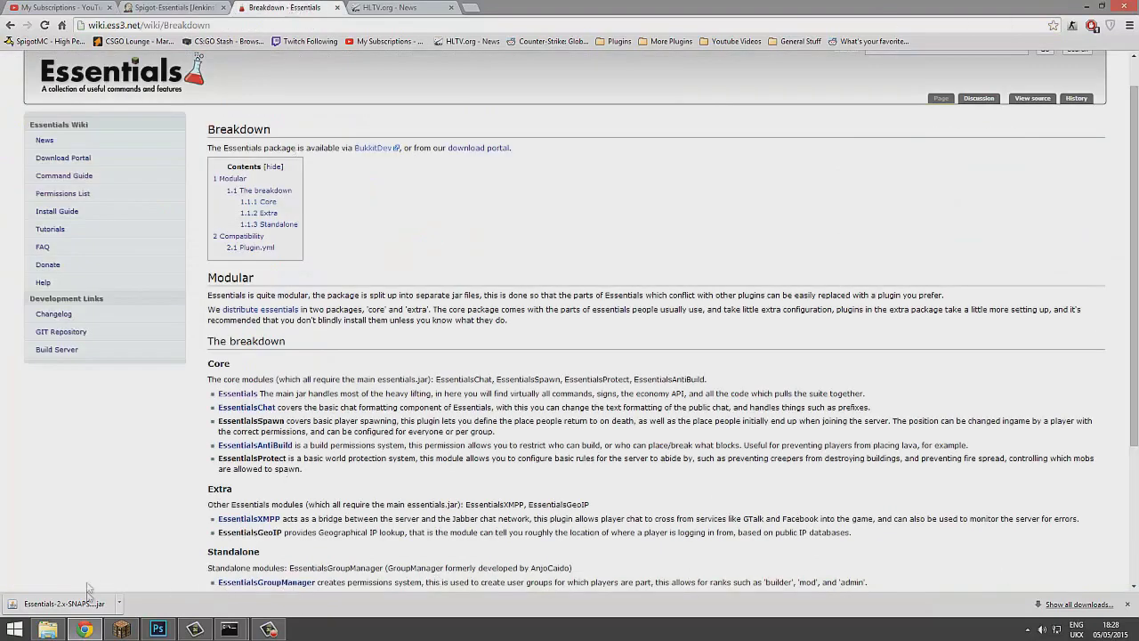
Copy the downloaded Essentials-2.x-SNAPSHOT.jar into the plugins folder of MC Java 8 Server, replacing the existing file.
left_click(48, 629)
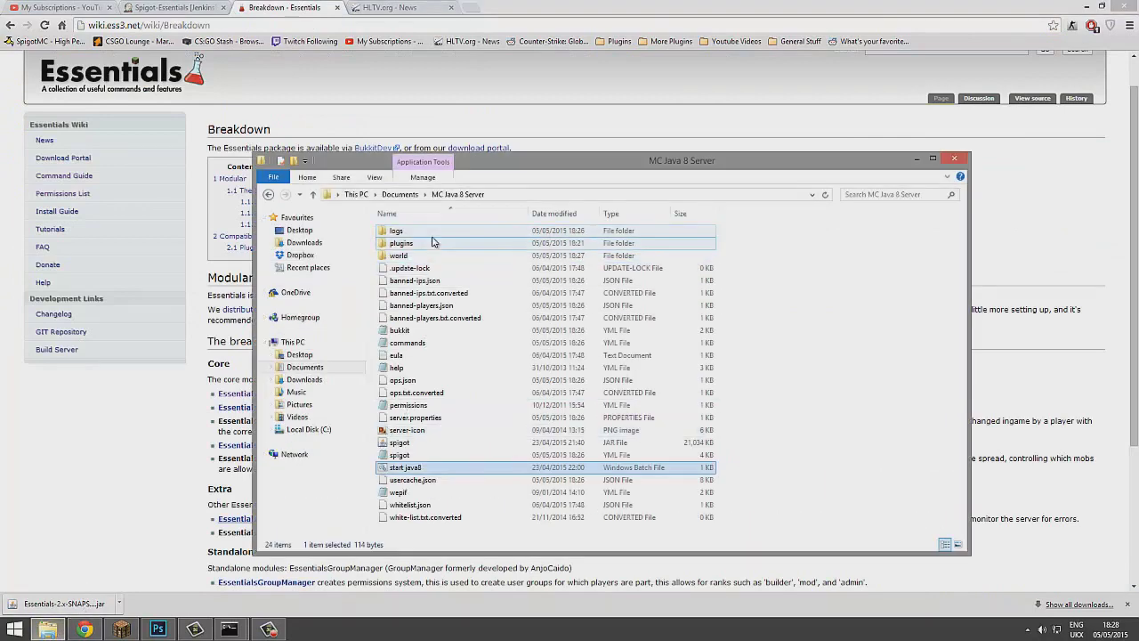
double_click(401, 242)
left_click_drag(64, 603, 386, 222)
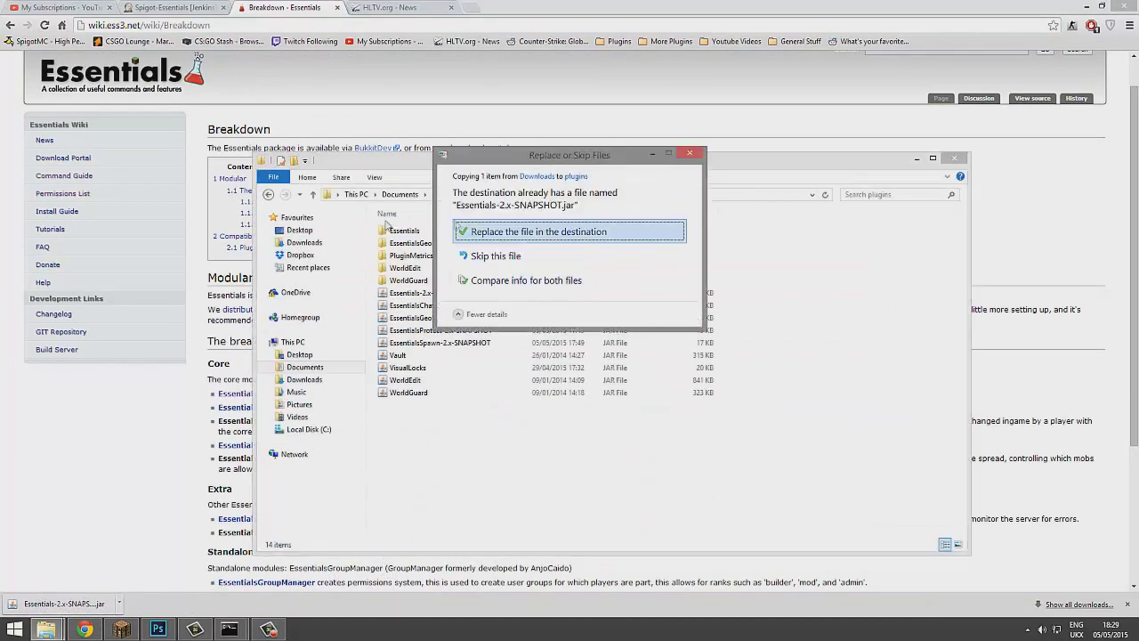
left_click(543, 233)
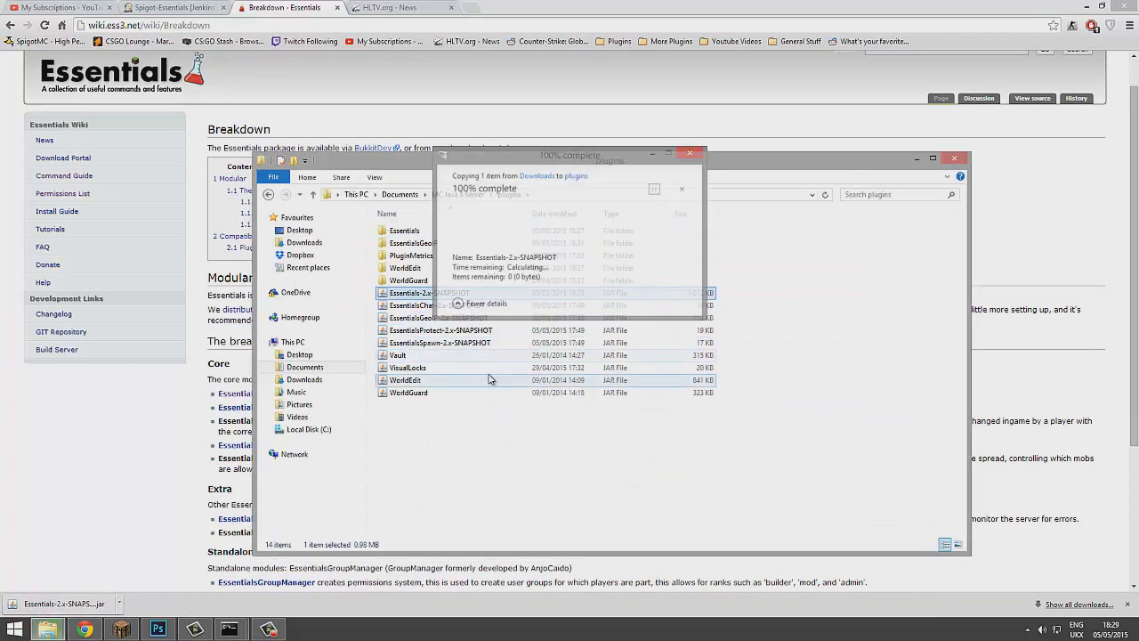
left_click_drag(386, 495, 477, 223)
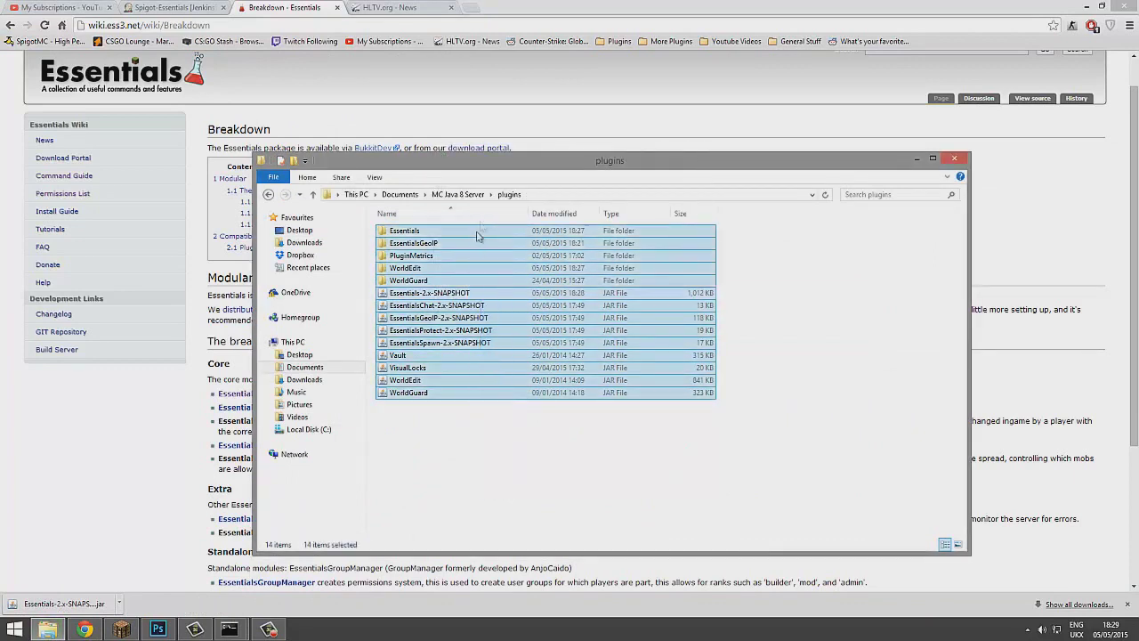
left_click(485, 484)
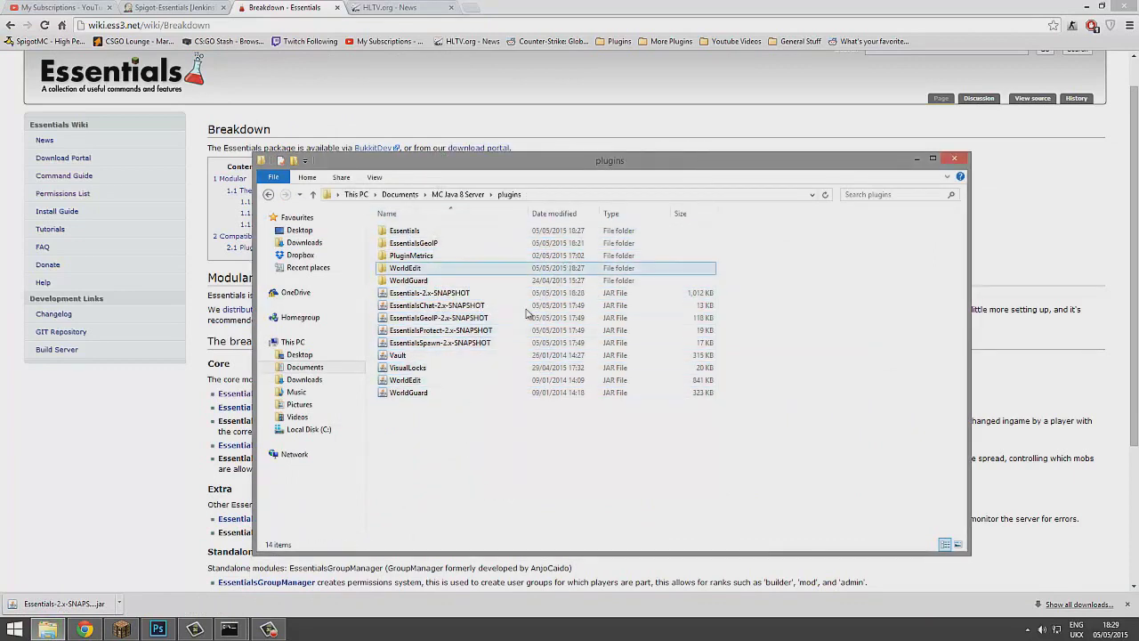
Examine the list of last successful artifacts on the Spigot-Essentials page in Jenkins.
left_click(342, 6)
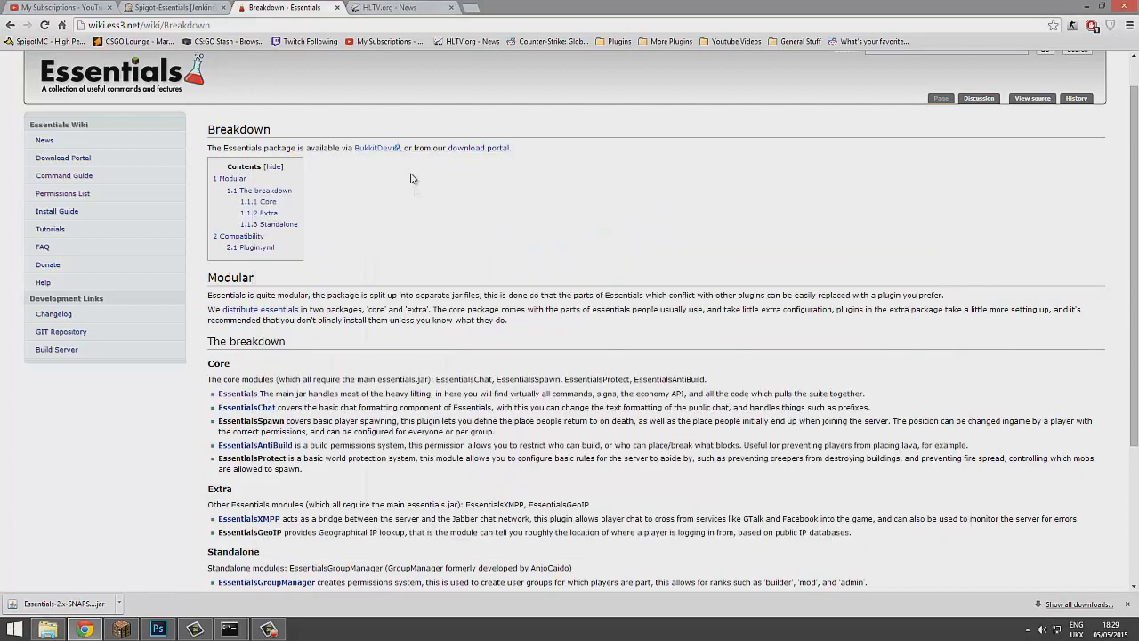
left_click(183, 7)
left_click_drag(648, 319, 274, 150)
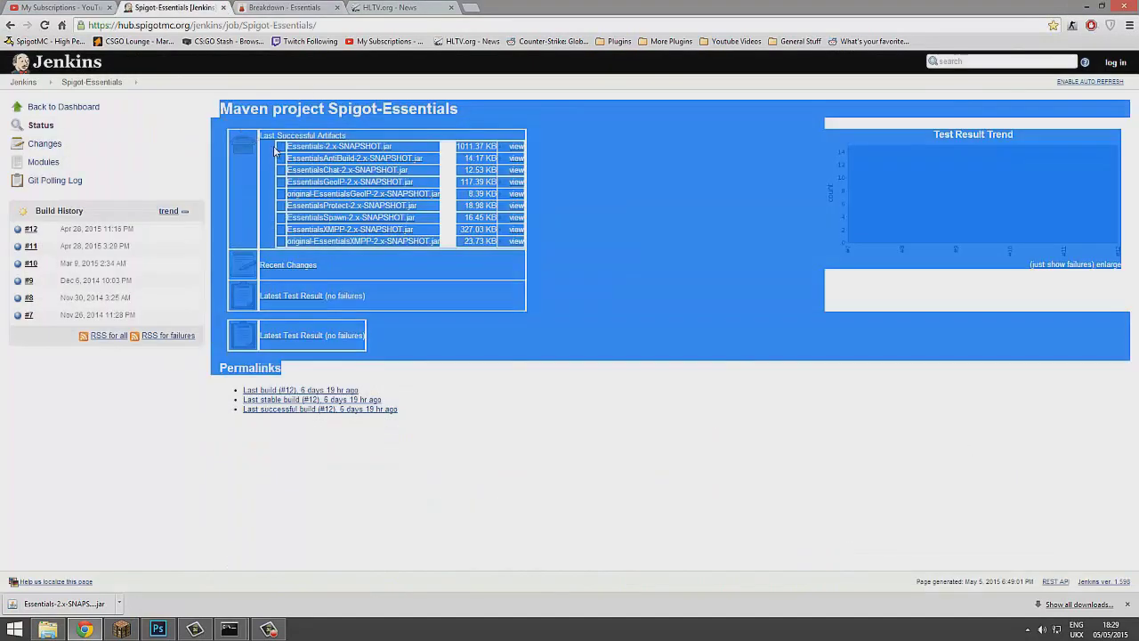
left_click(777, 378)
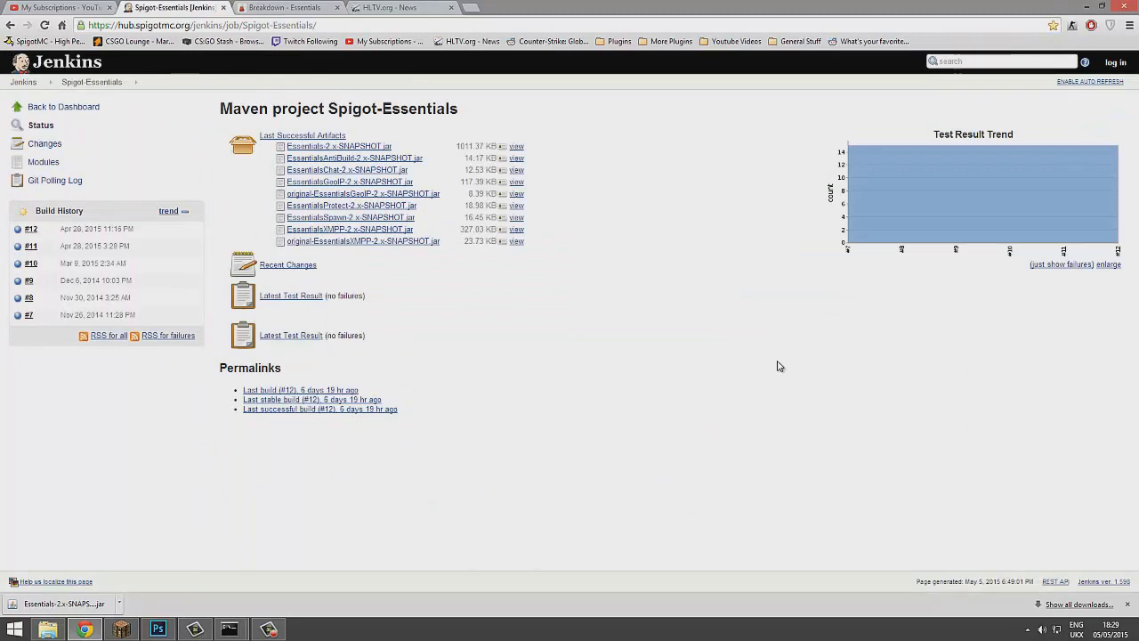
left_click_drag(823, 459, 273, 146)
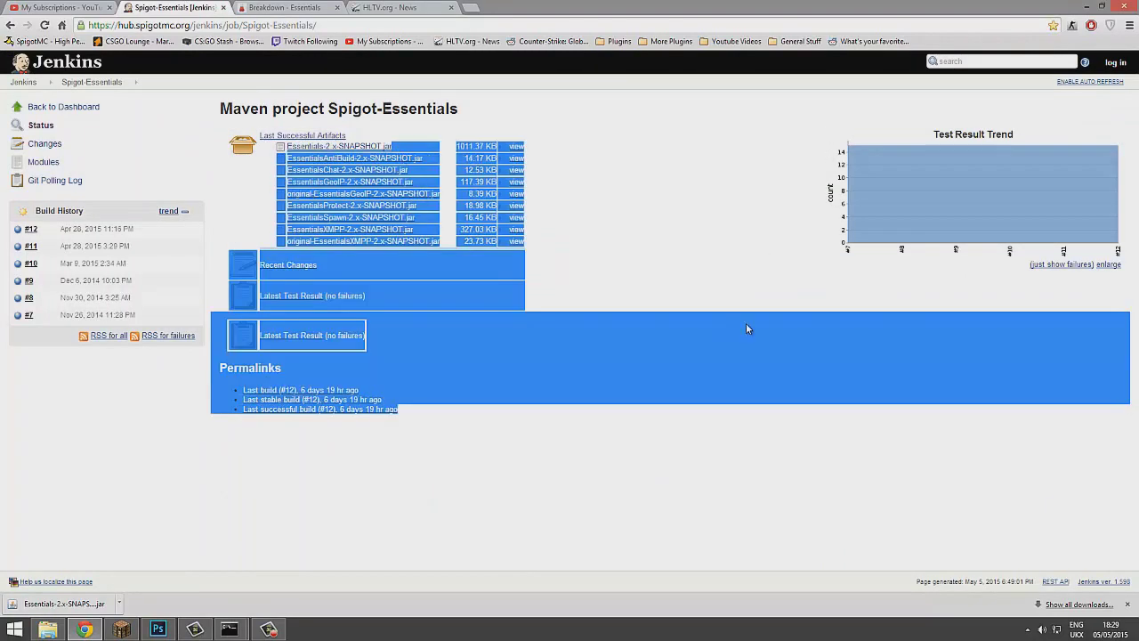
left_click(756, 315)
left_click_drag(787, 309, 553, 303)
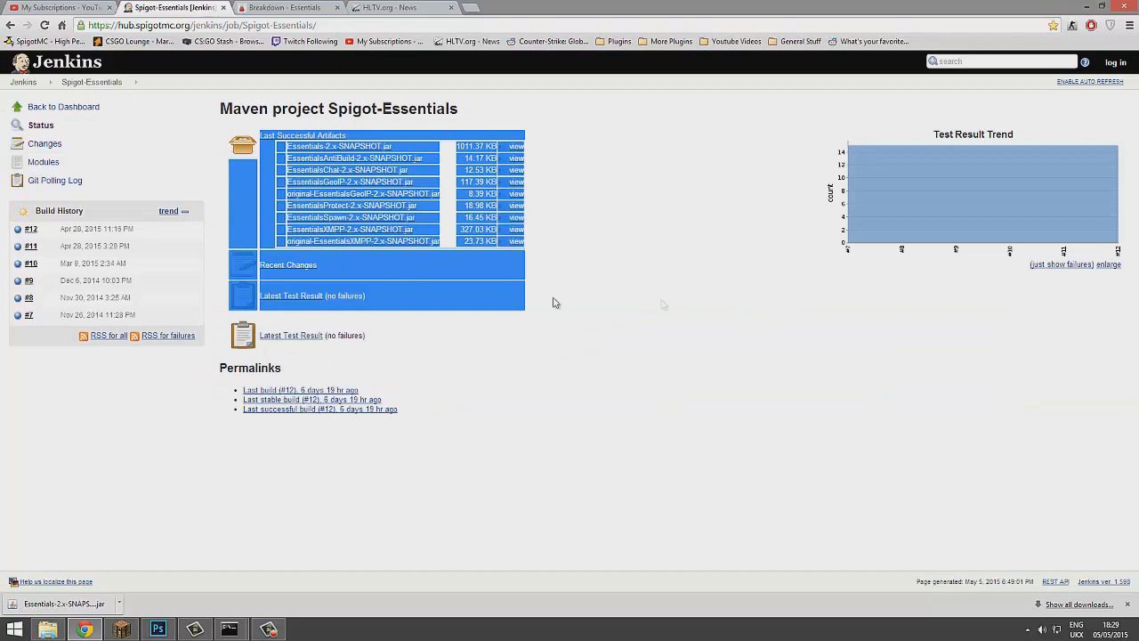
left_click(792, 294)
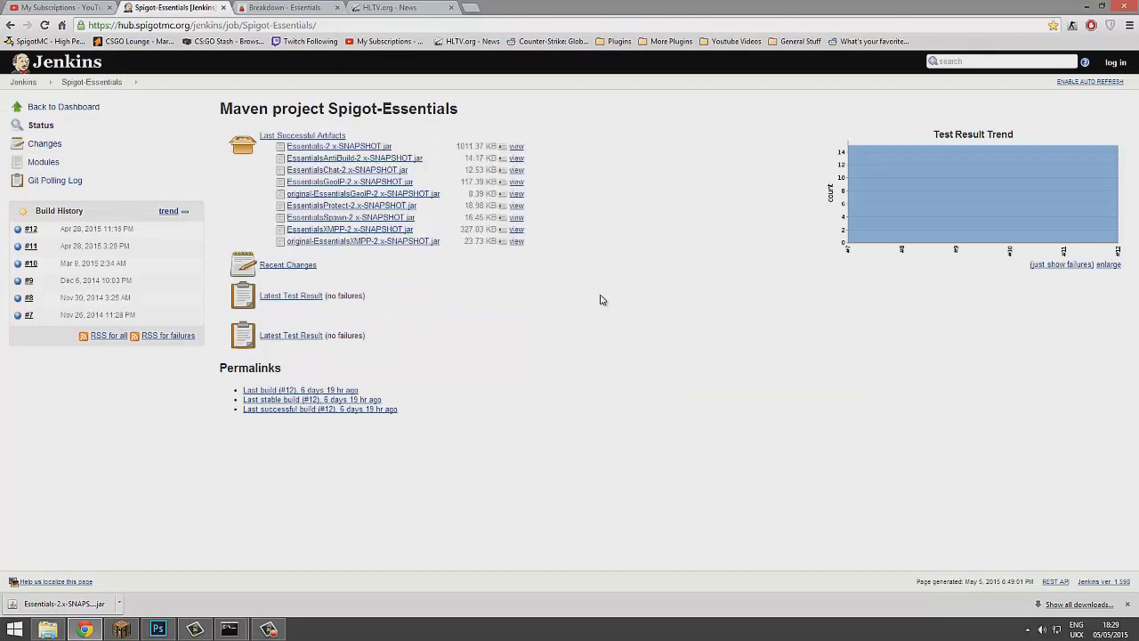
left_click_drag(570, 392, 195, 150)
left_click(703, 358)
Move the McInfected bookmark from the More Plugins folder to the Plugins folder, and check the More Plugins list.
left_click(620, 41)
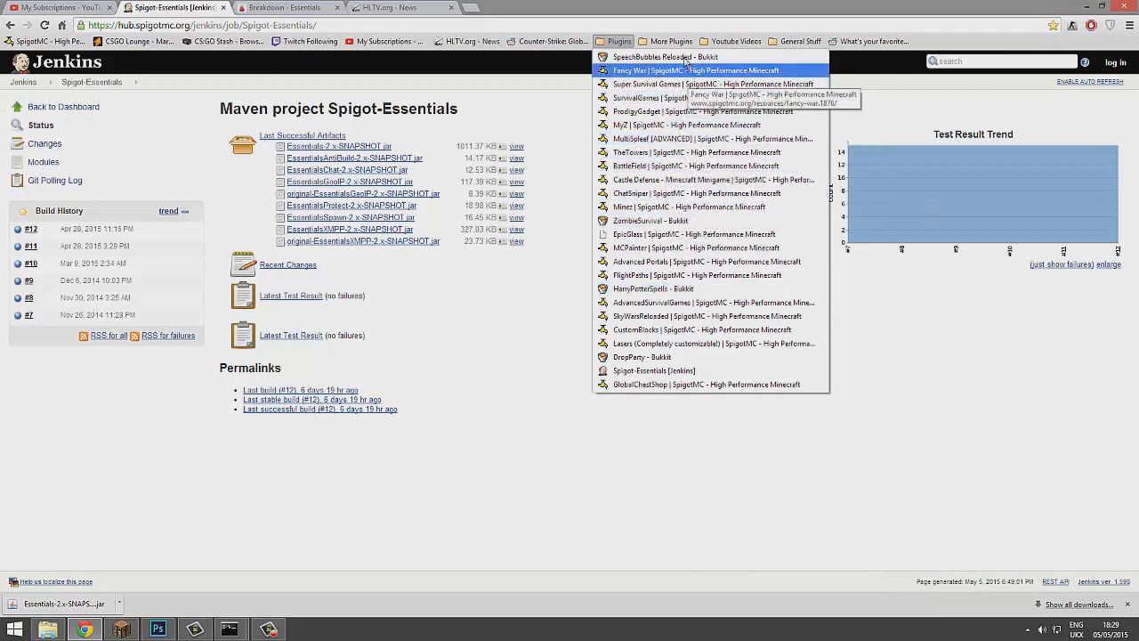
mouse_move(671, 41)
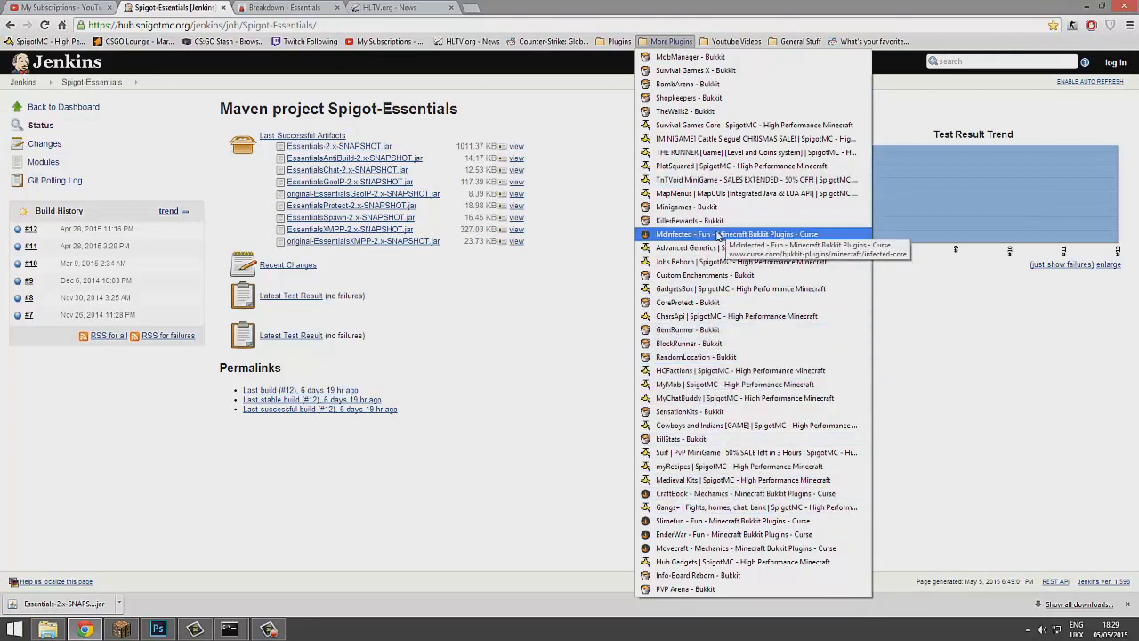
left_click_drag(612, 54, 614, 44)
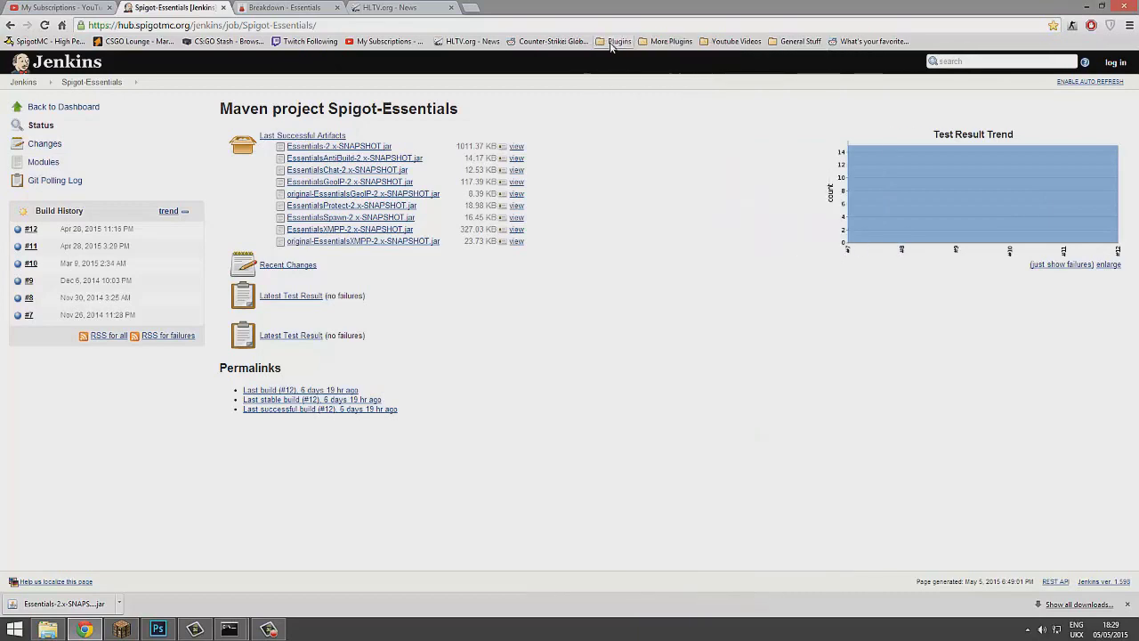
left_click(613, 43)
left_click(674, 41)
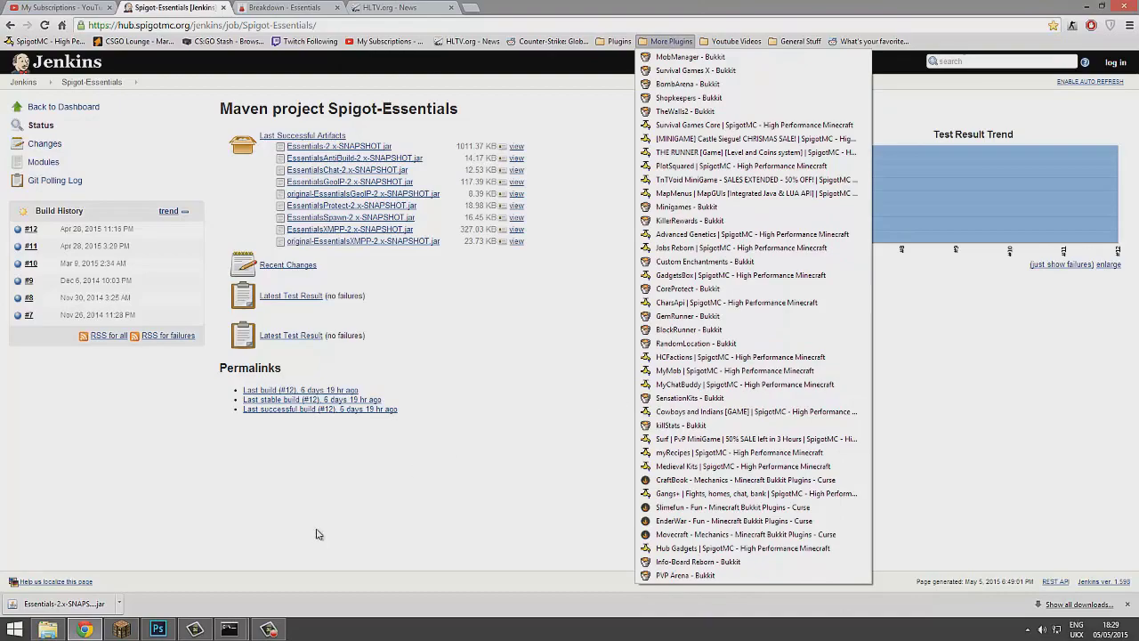
Open the motd text file from the server's plugins\Essentials folder in Notepad++.
left_click(121, 629)
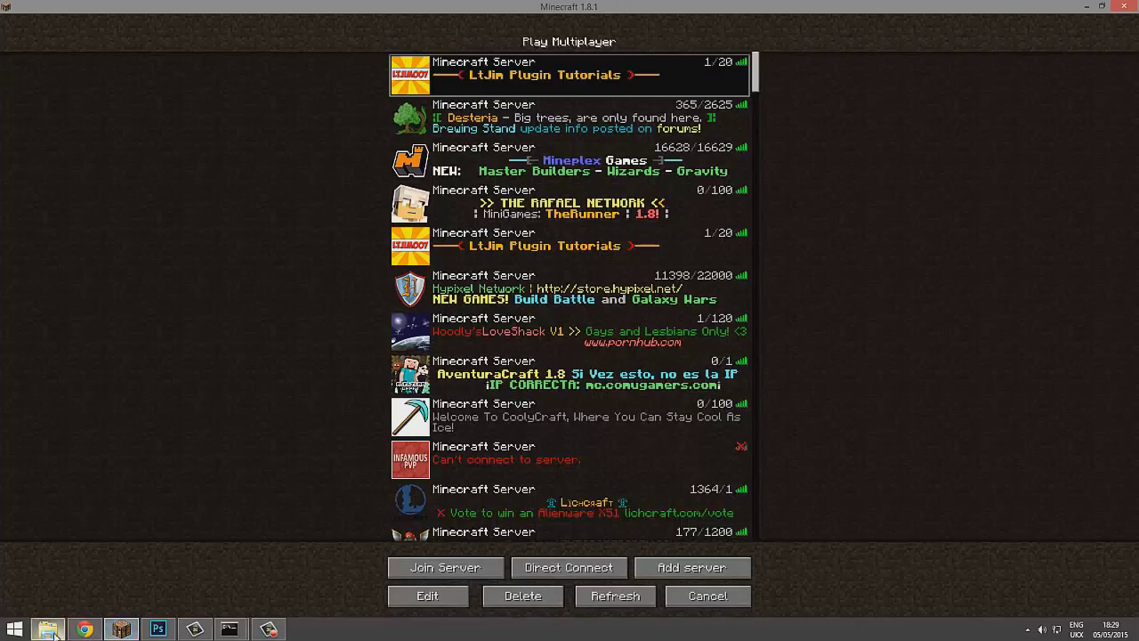
left_click(49, 630)
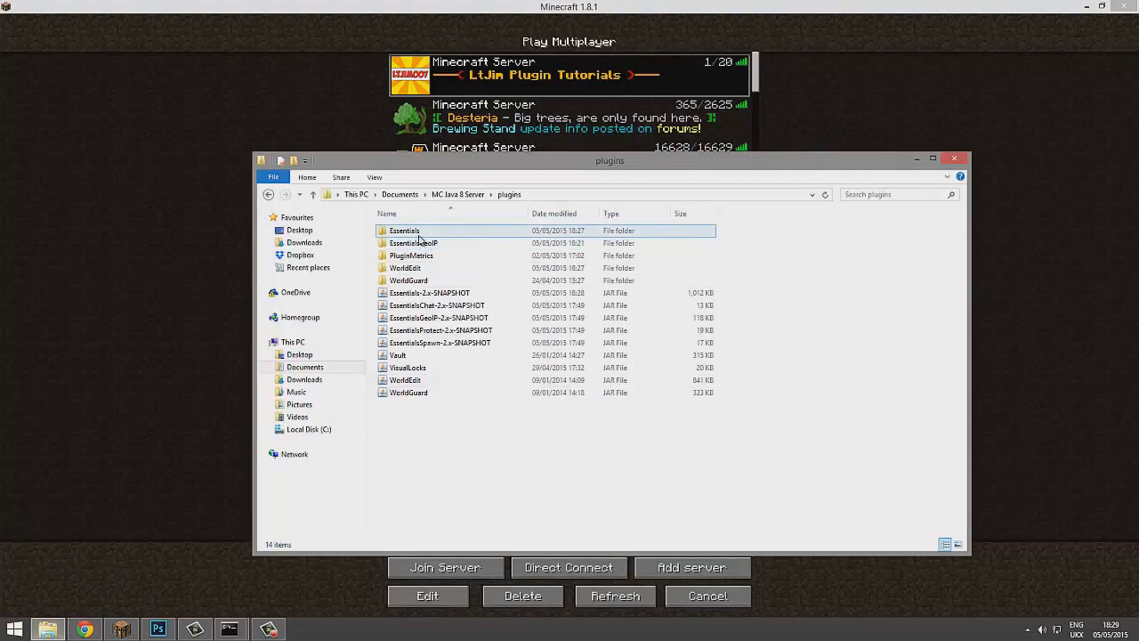
double_click(418, 233)
left_click_drag(442, 436, 405, 256)
left_click(445, 369)
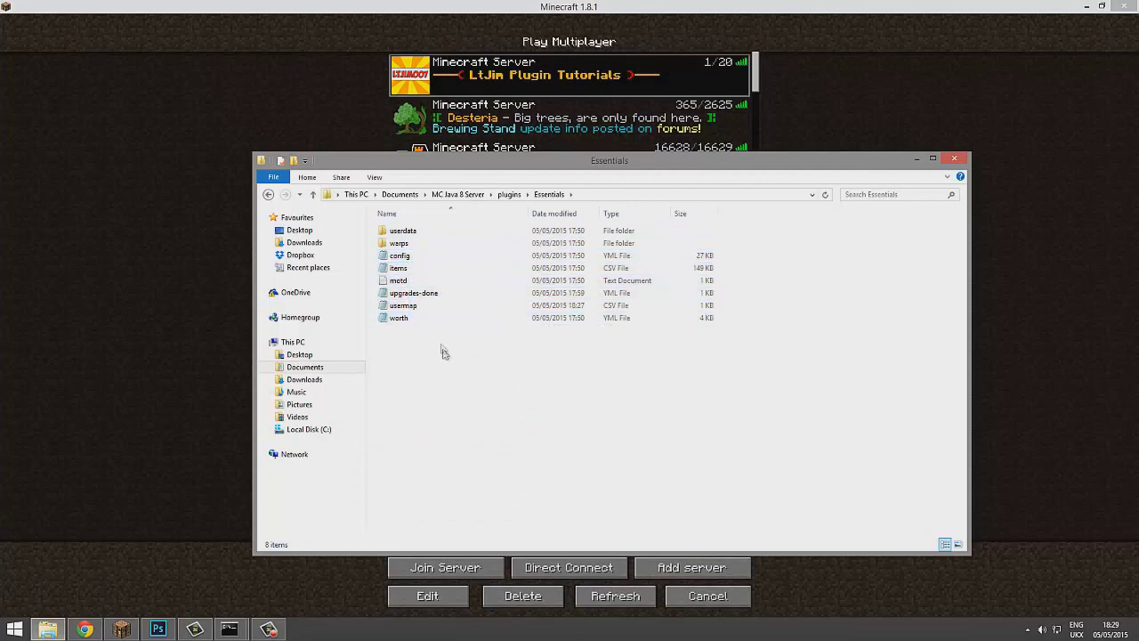
right_click(425, 283)
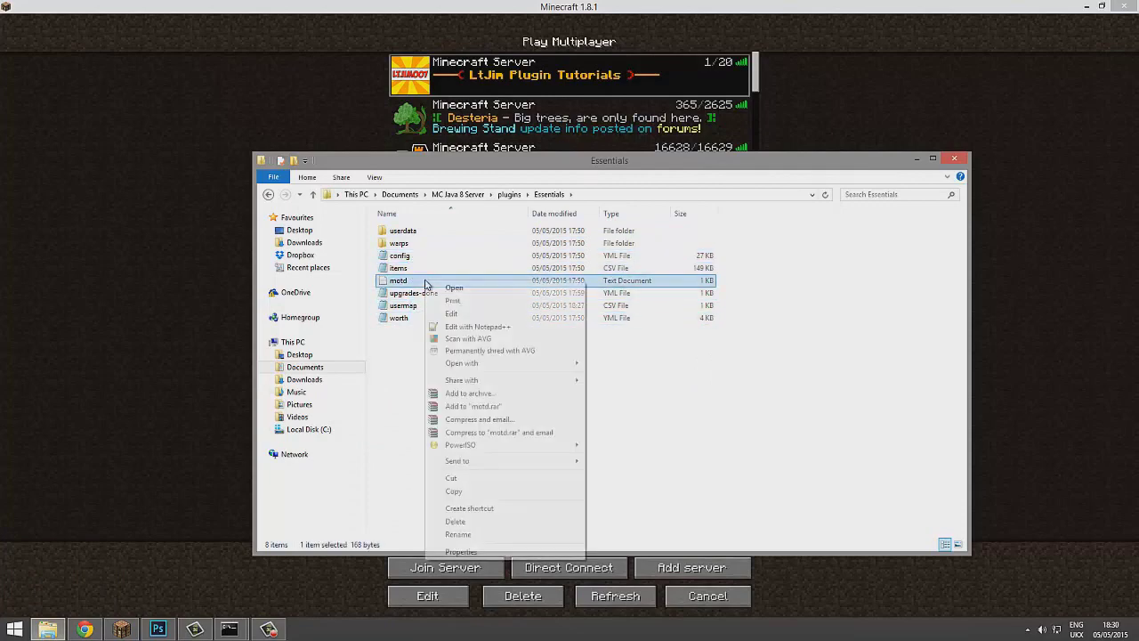
left_click(472, 327)
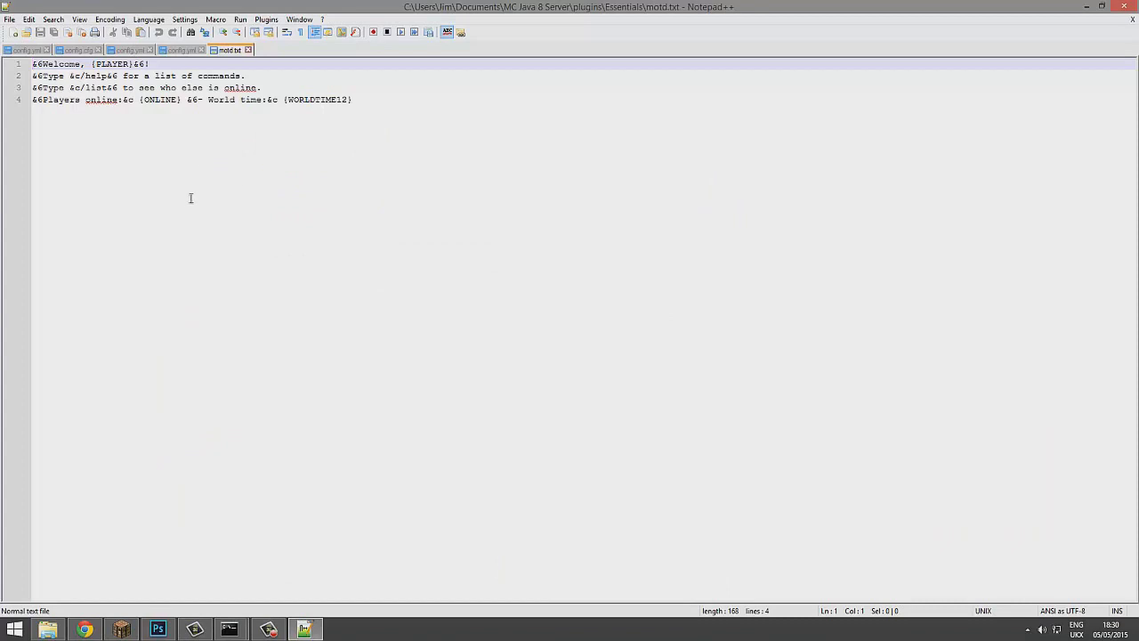
Examine the motd text, highlighting the {PLAYER} and {WORLDTIME12} placeholders, and glance over the Essentials wiki's Breakdown page.
left_click(515, 125)
key("ctrl+a")
left_click(283, 130)
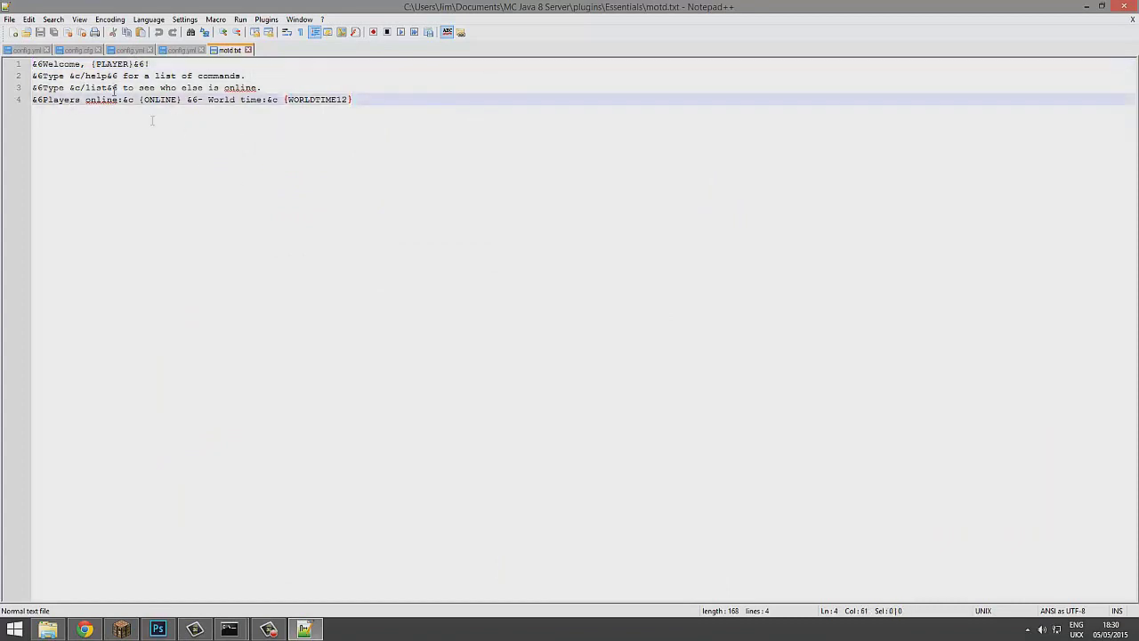
left_click_drag(133, 64, 93, 64)
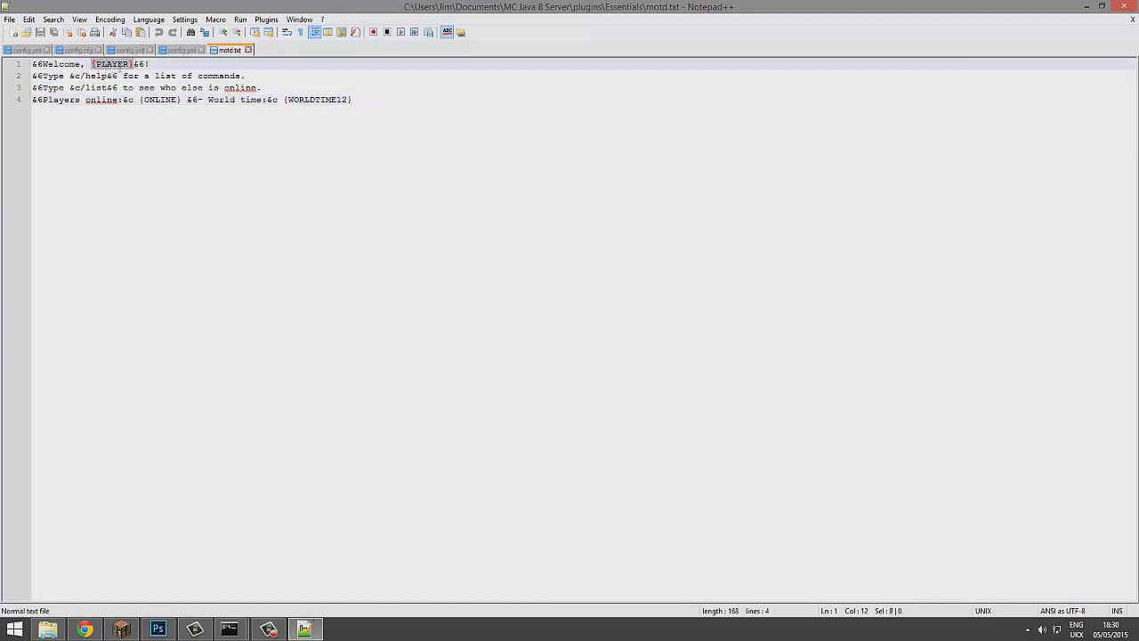
left_click_drag(417, 109, 276, 102)
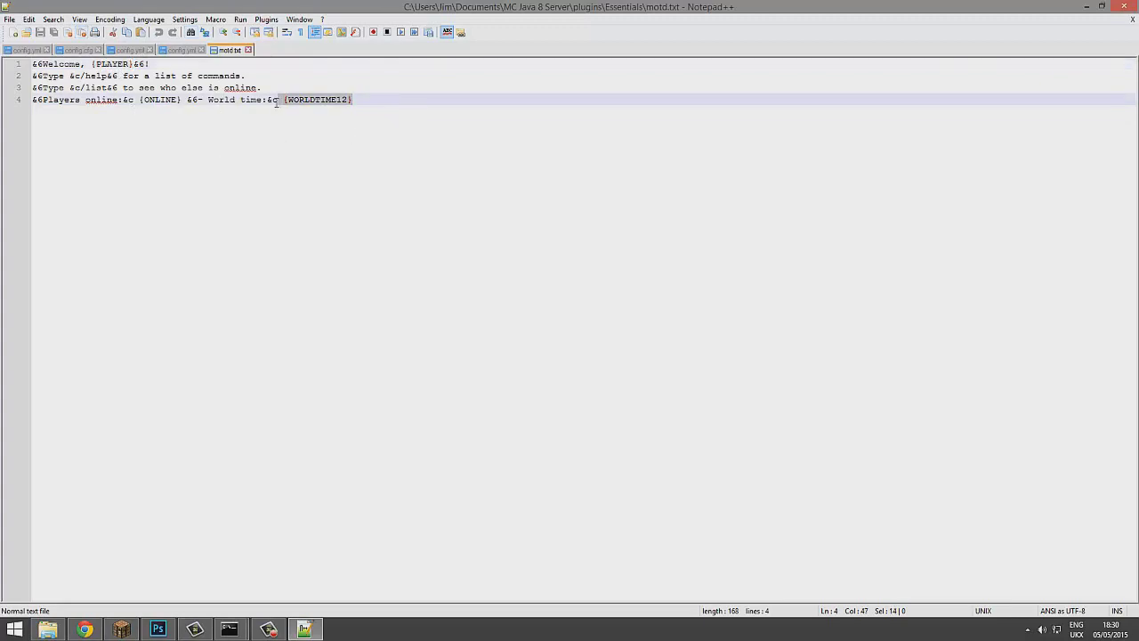
left_click(84, 629)
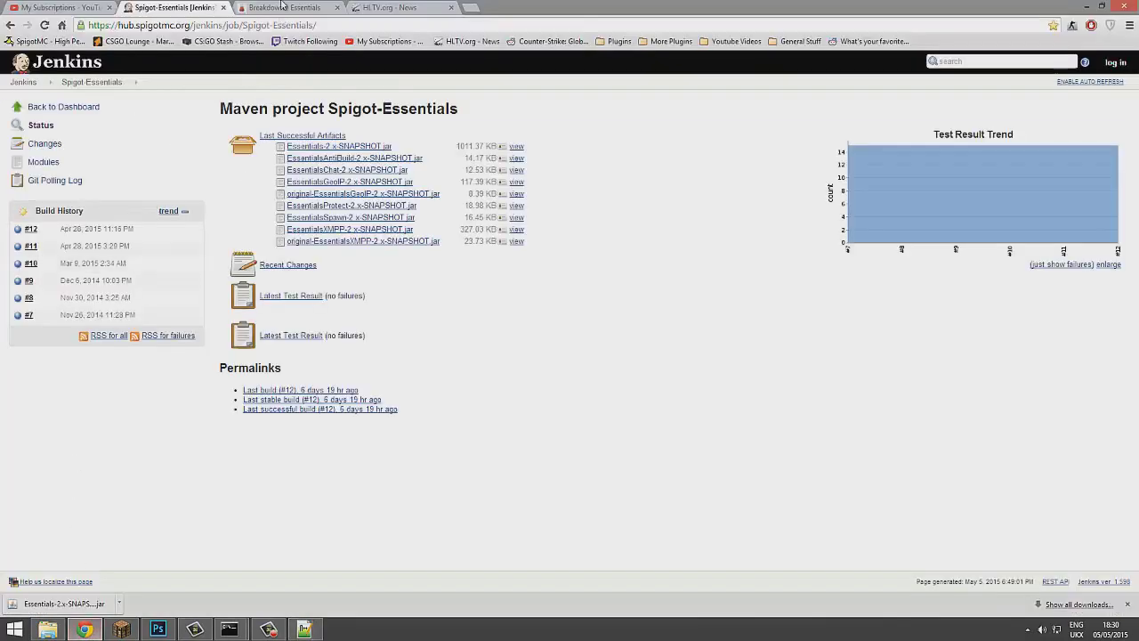
left_click(281, 8)
scroll(498, 244, "down", 2)
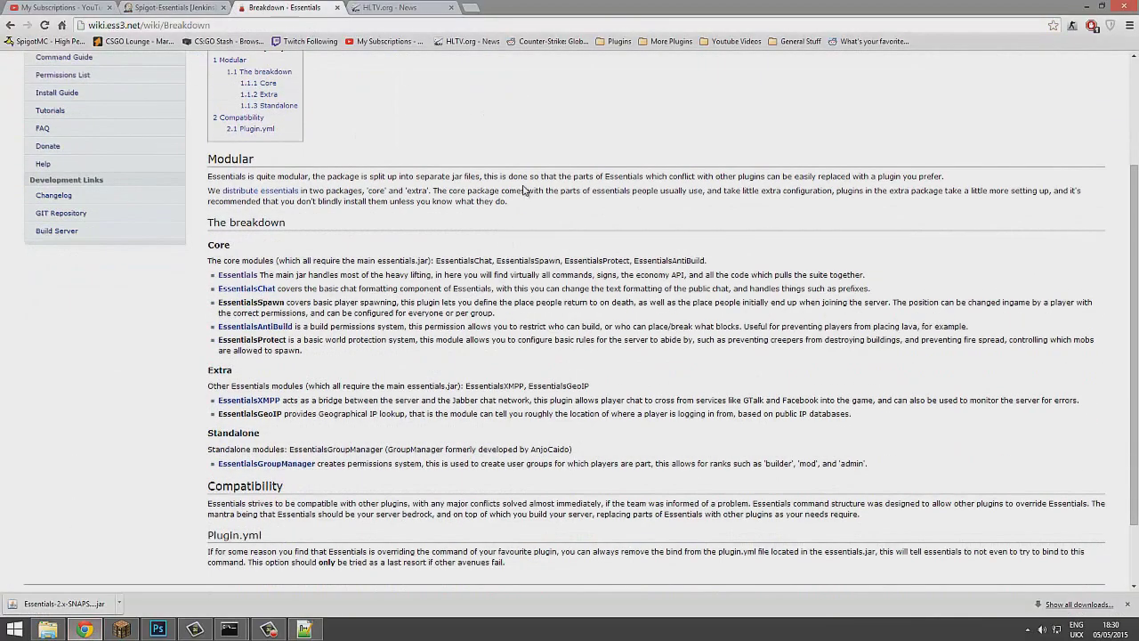
scroll(525, 191, "up", 5)
key("alt+Tab")
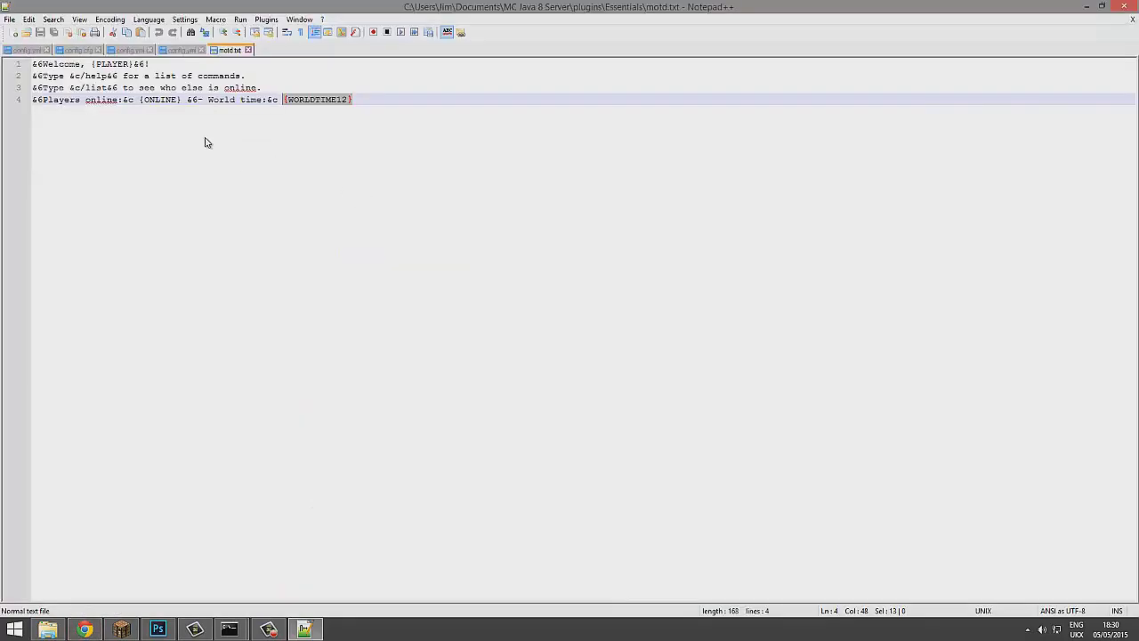
left_click(319, 86)
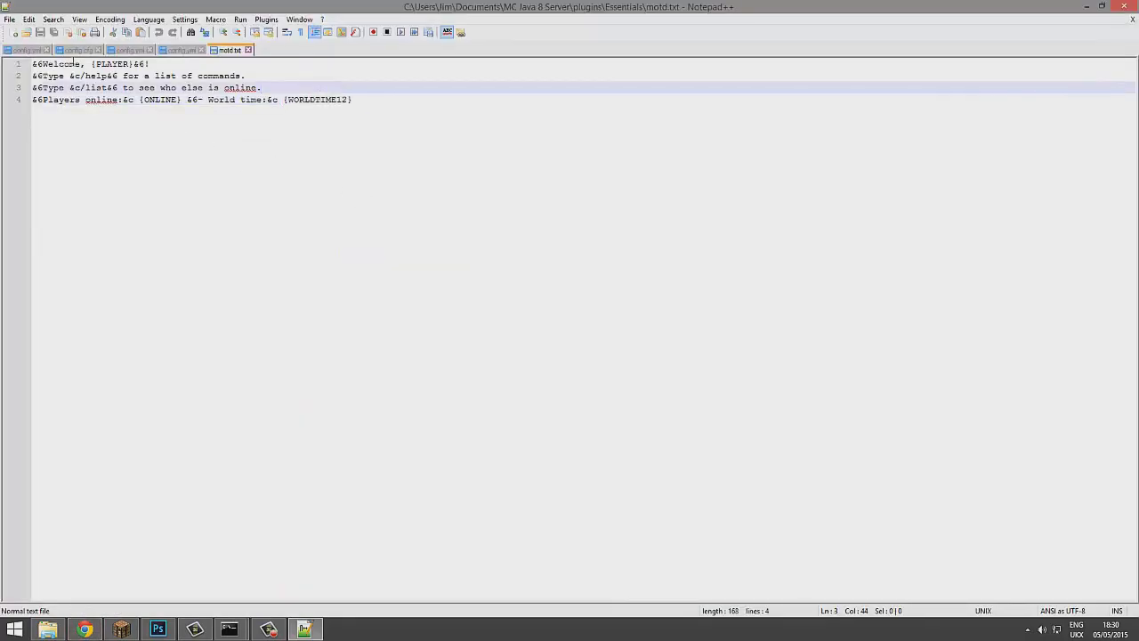
Change the colour code before "Welcome" to &a, insert an empty line above it, and save motd.txt.
left_click(42, 65)
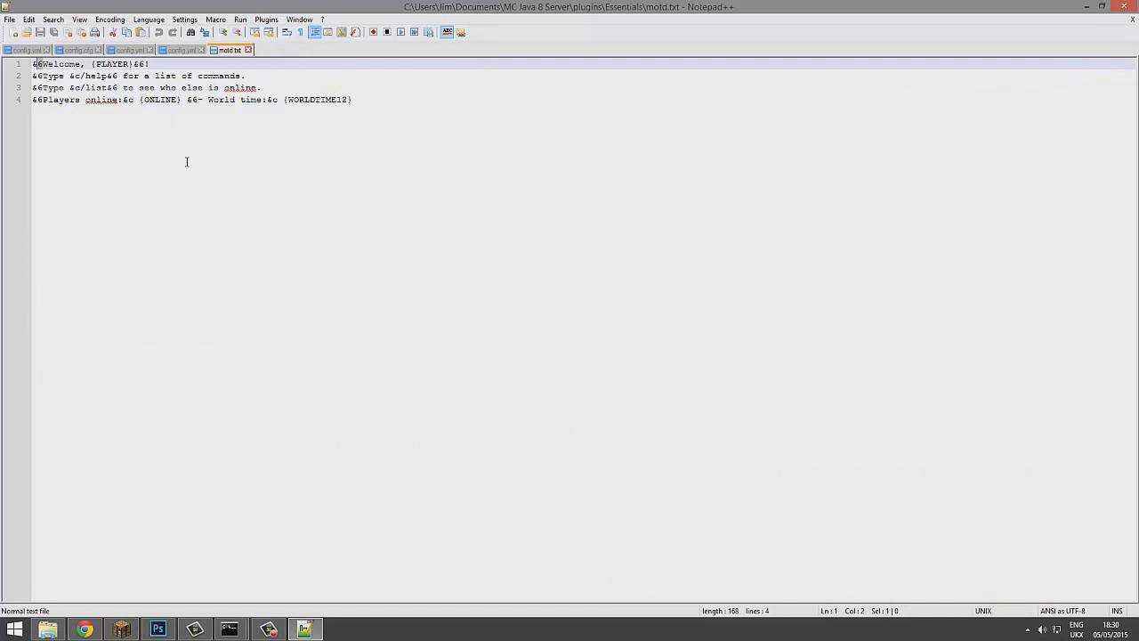
type("a")
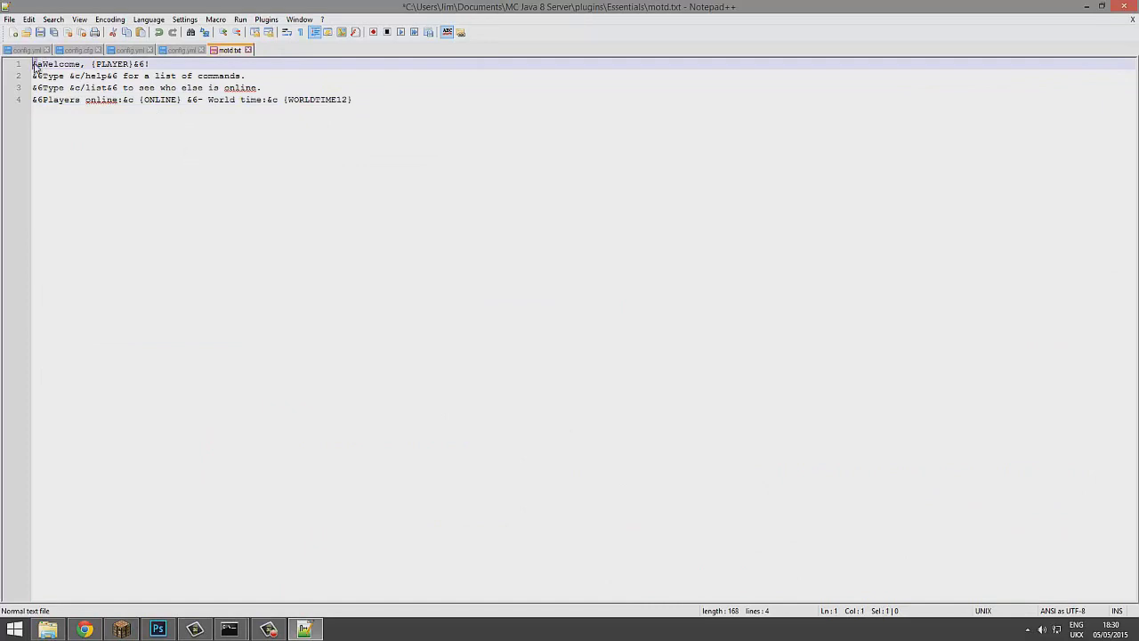
key("Return")
left_click_drag(37, 73, 32, 75)
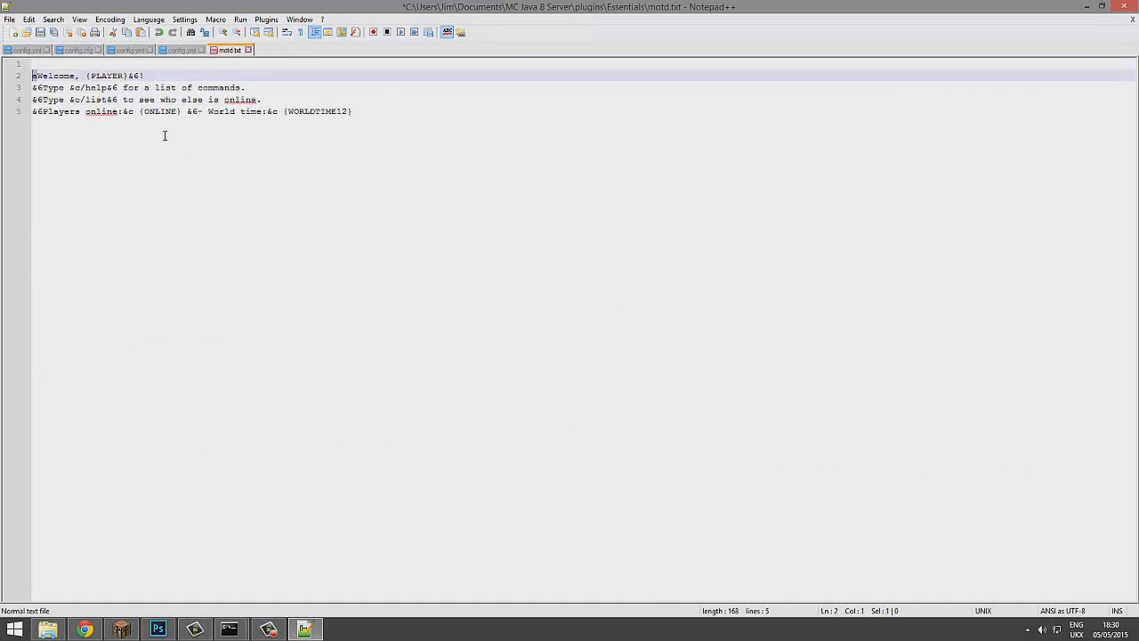
type("&a")
key("ctrl+s")
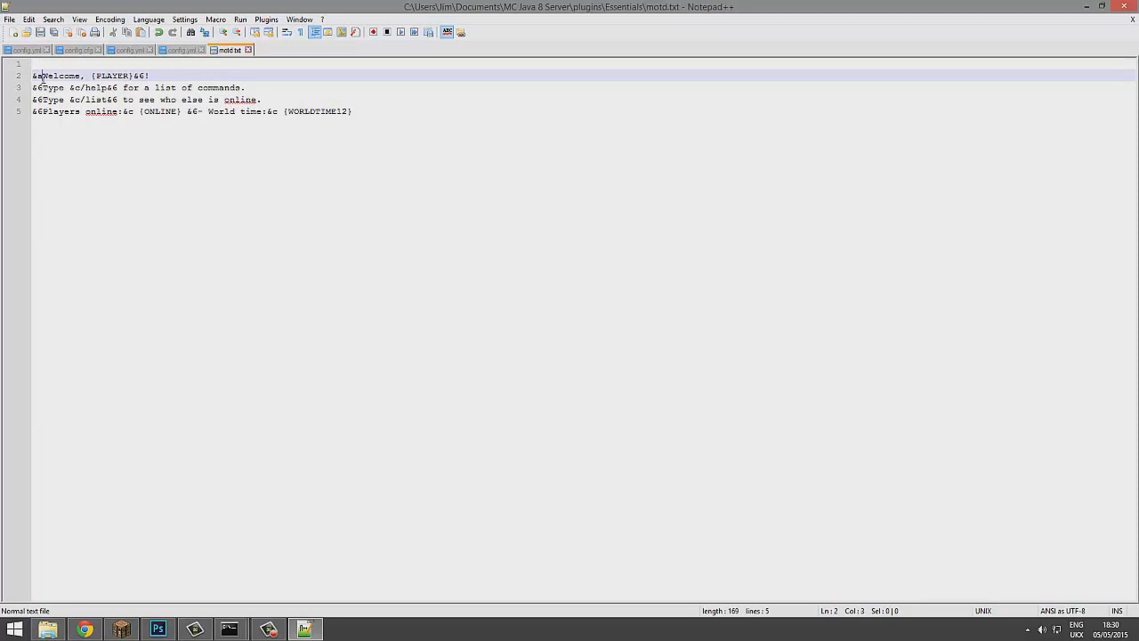
Fill the empty first line of motd.txt with the codes &b&l followed by a row of 13 equals signs.
left_click(39, 66)
type("&a")
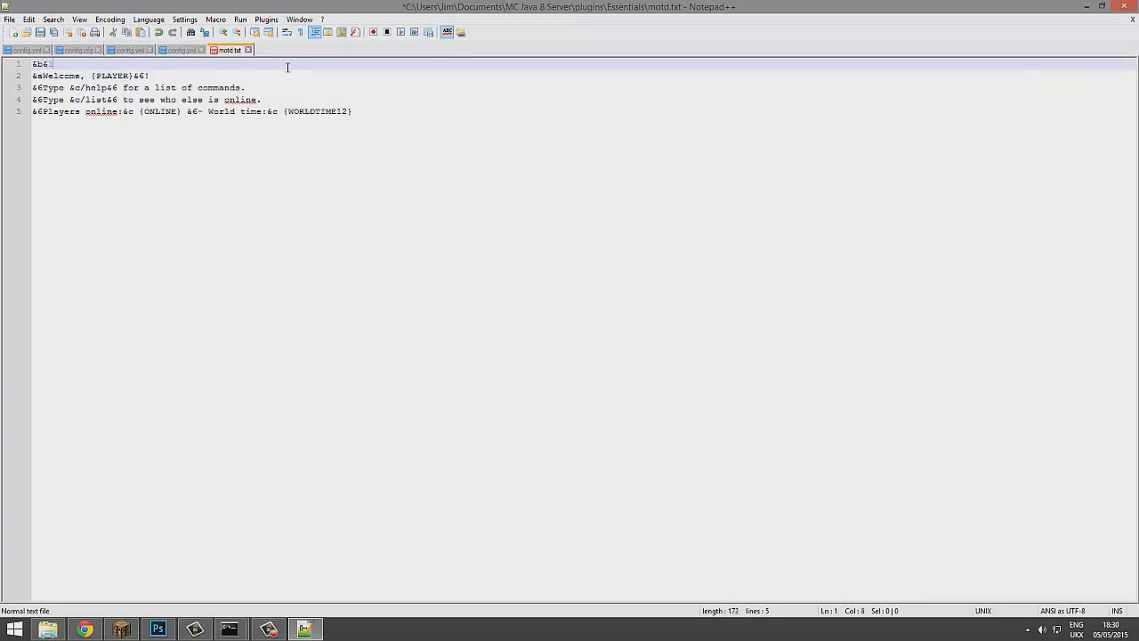
type("=============&")
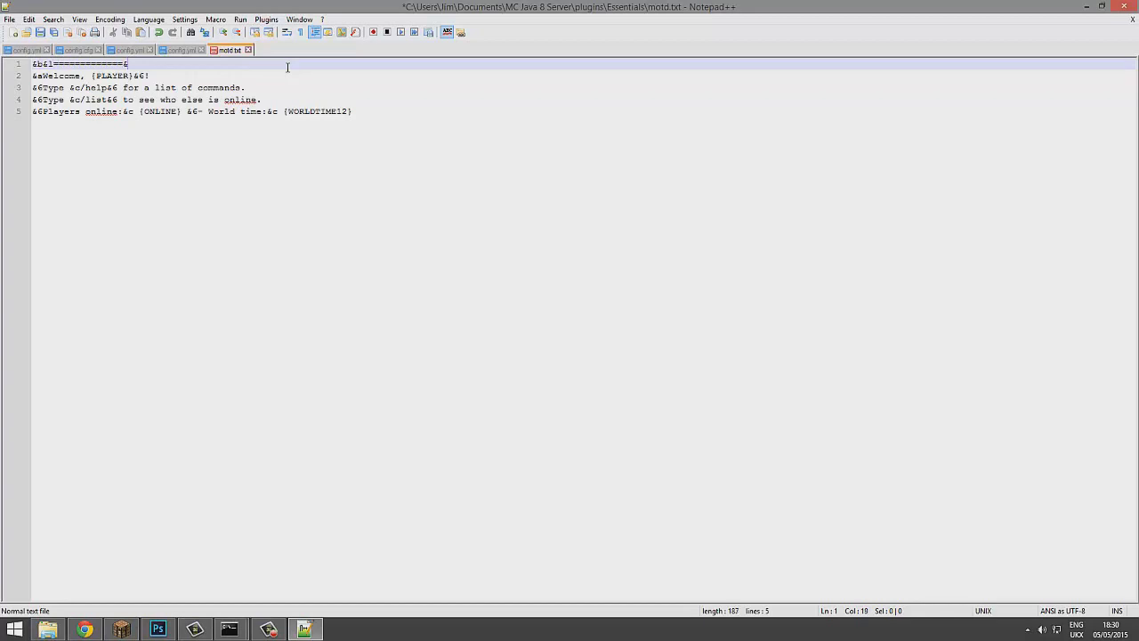
type("7&l(&bServercraft&7&l)")
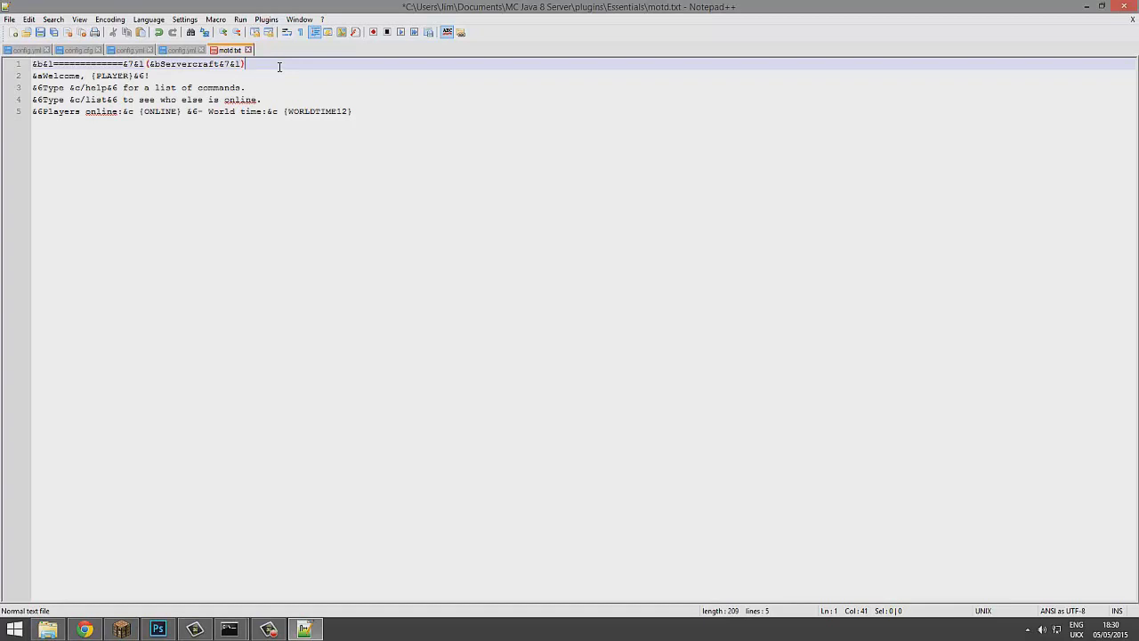
Copy the &b&l code and its row of equals signs to the end of the title line, and save motd.txt.
left_click(124, 64)
key("shift+Home")
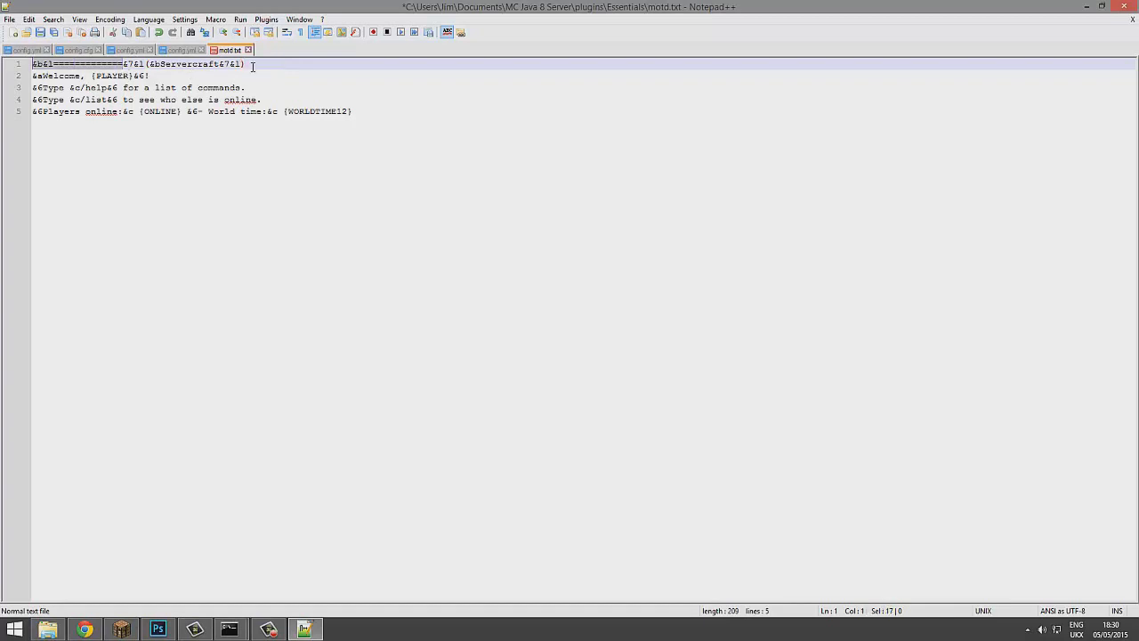
key("ctrl+c")
left_click(252, 65)
key("ctrl+v")
key("ctrl+s")
Copy the whole Servercraft header line onto a new line directly below the "Players online" line.
key("shift+Down")
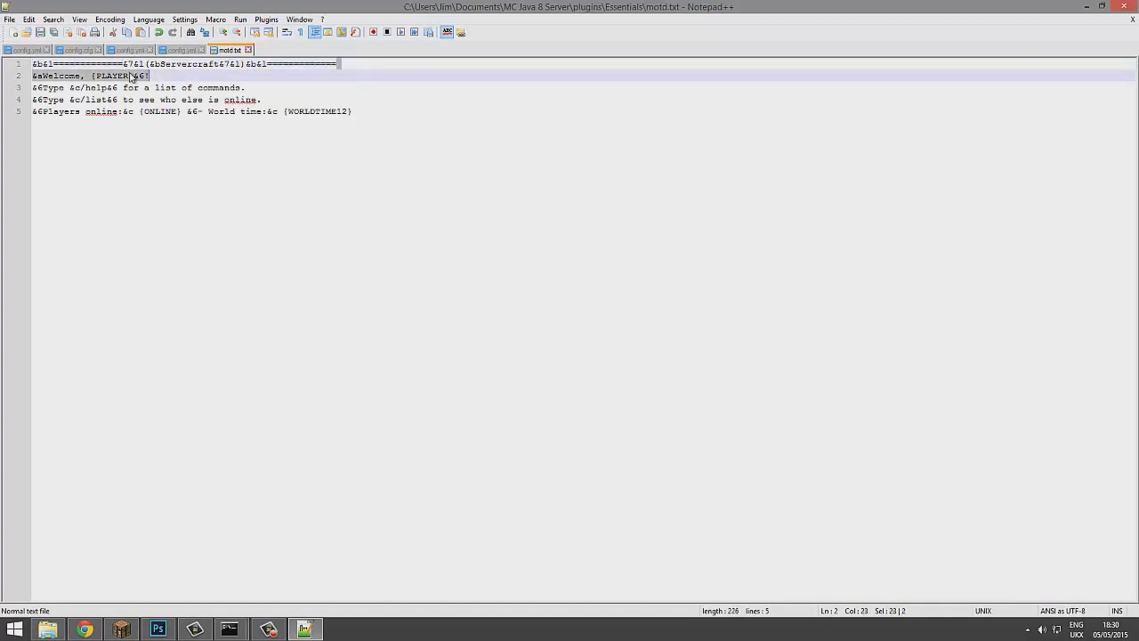
left_click_drag(123, 65, 33, 64)
left_click(20, 62)
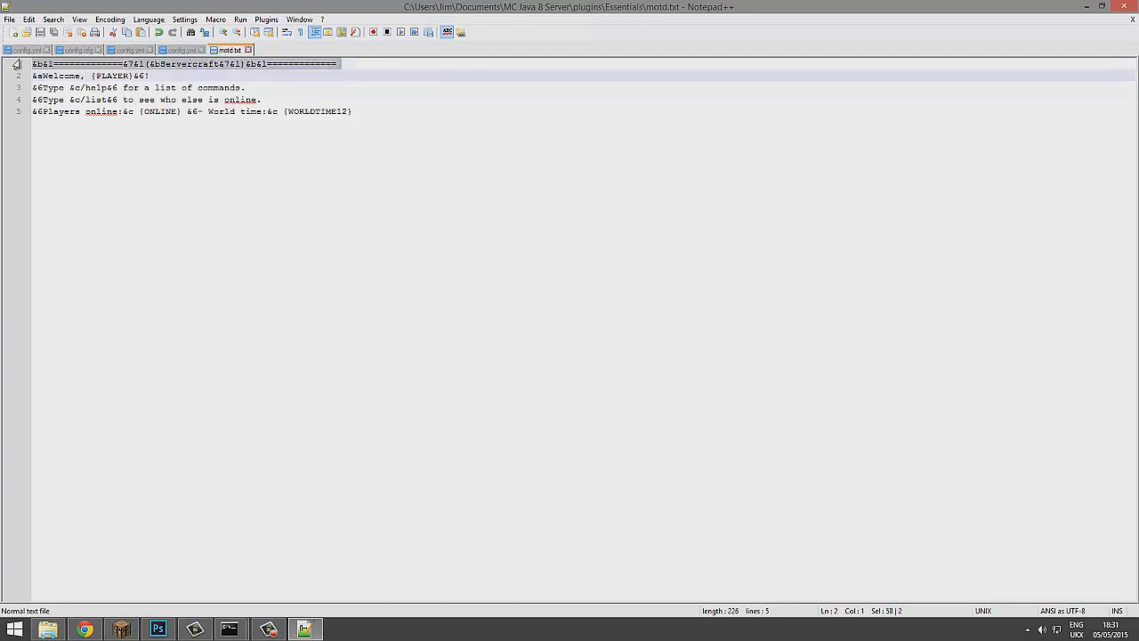
left_click(331, 126)
type("#")
key("ctrl+v")
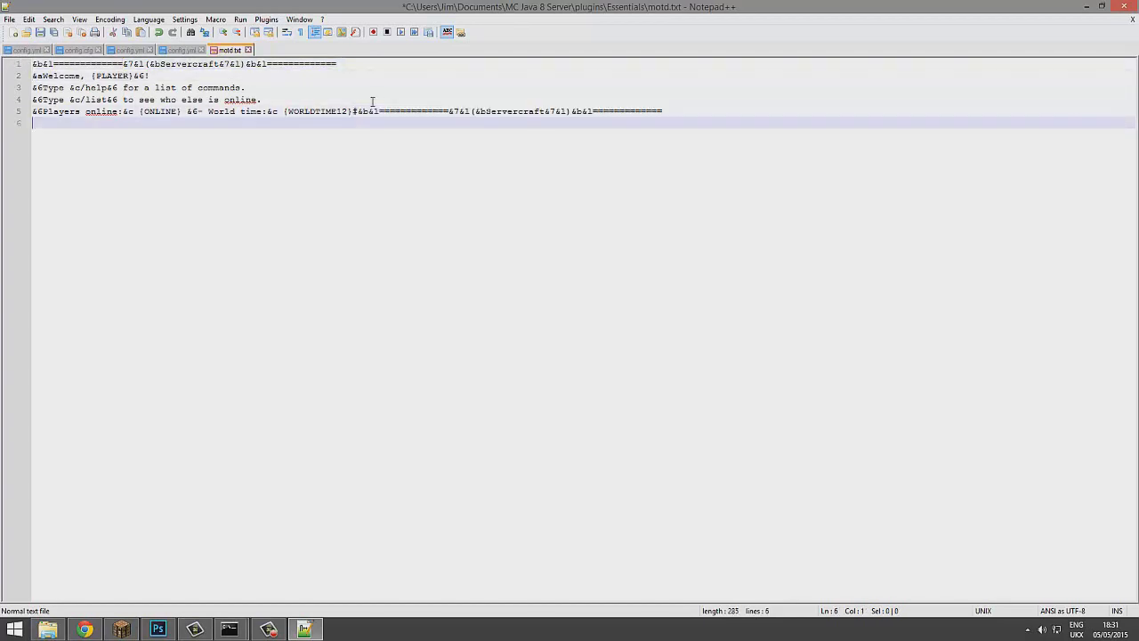
key("ctrl+z")
key("BackSpace")
key("Return")
key("ctrl+v")
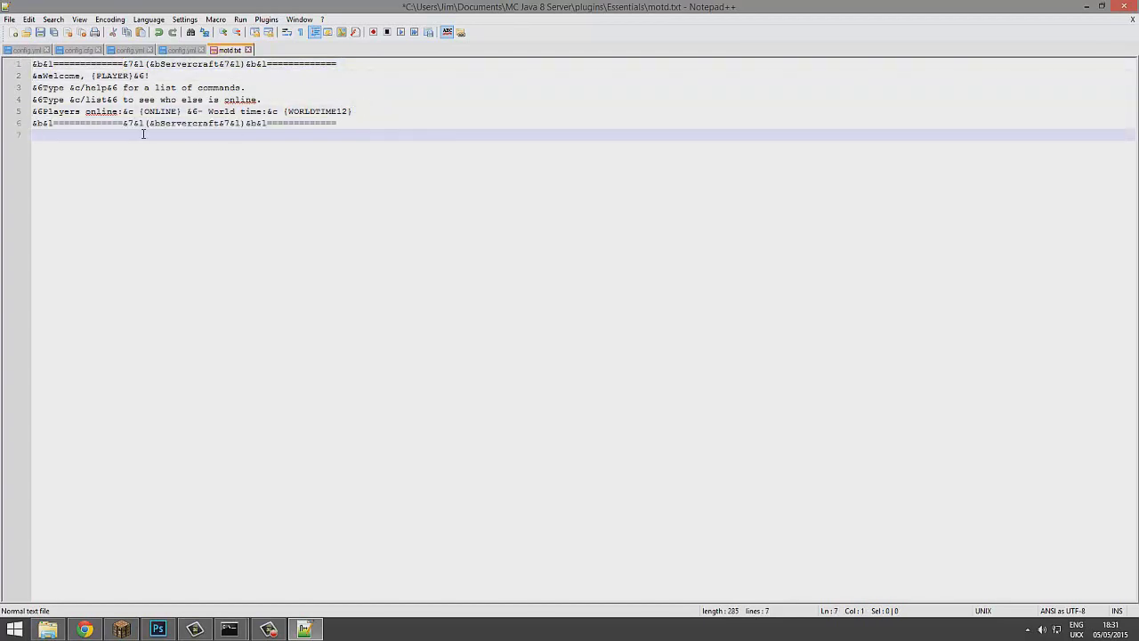
Replace the Servercraft title and its colour codes in the closing line with equals signs, and save motd.txt.
left_click(123, 123)
left_click_drag(124, 124, 268, 130)
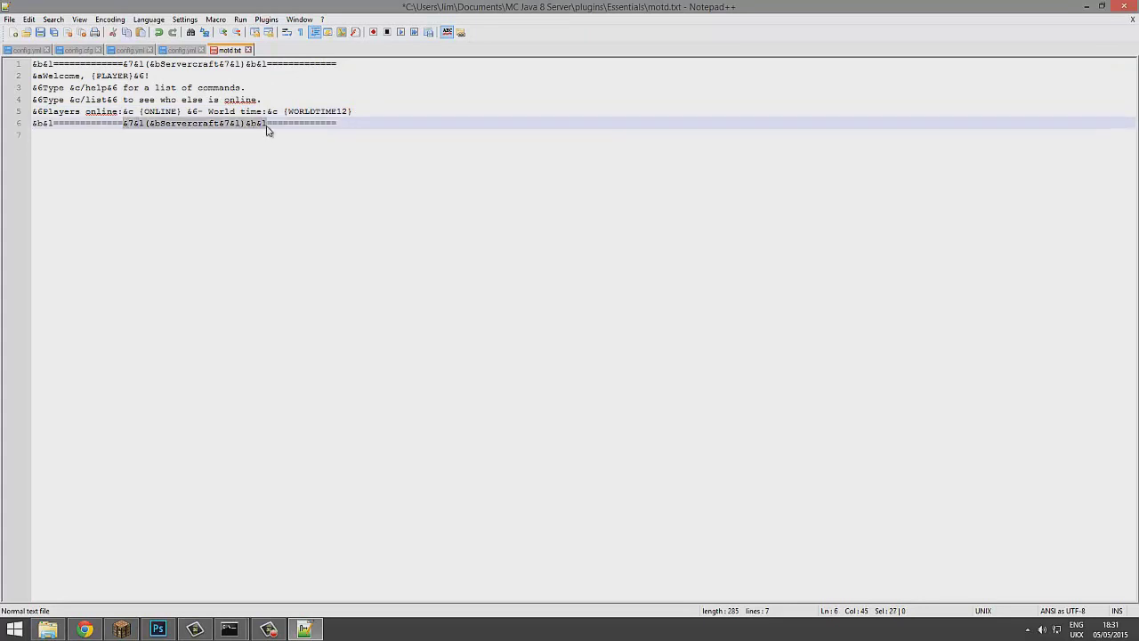
type("==========================================")
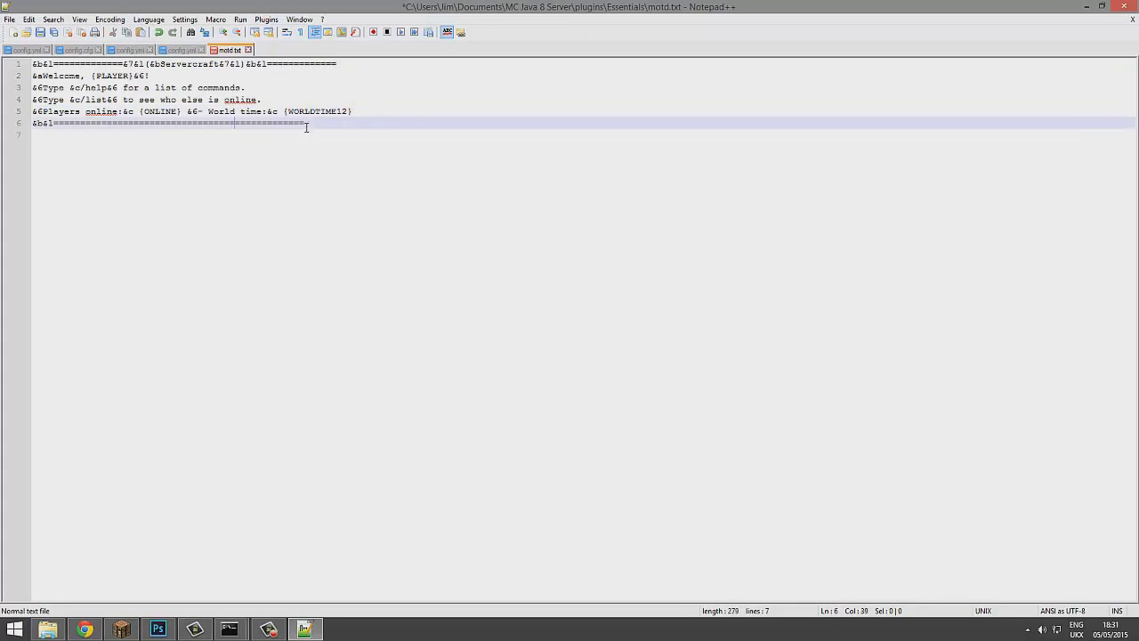
key("ctrl+s")
key("ctrl+a")
left_click(366, 135)
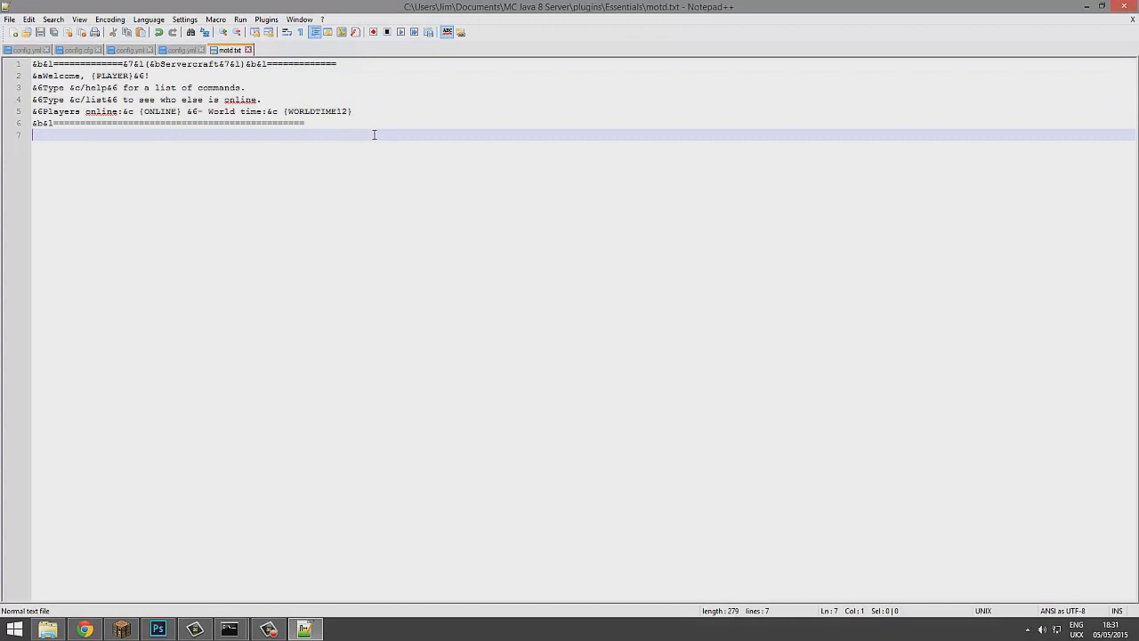
left_click_drag(345, 101, 336, 57)
left_click(330, 80)
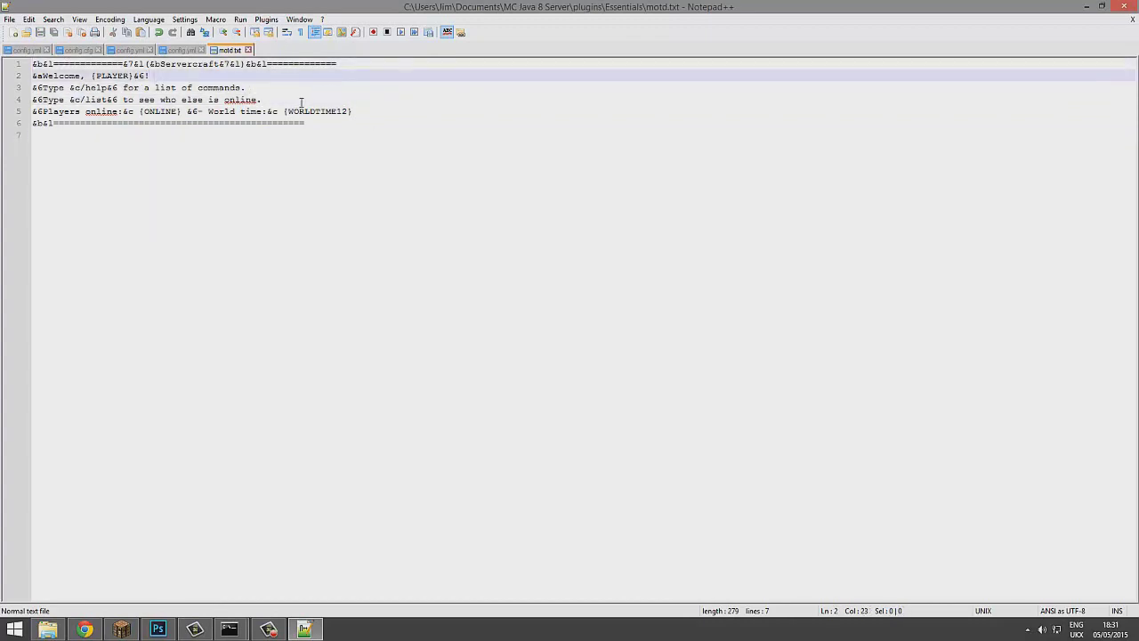
Add a command hint line starting with &6 and "type /" directly above the "Players online" line, and save motd.txt.
left_click(303, 102)
key("Return")
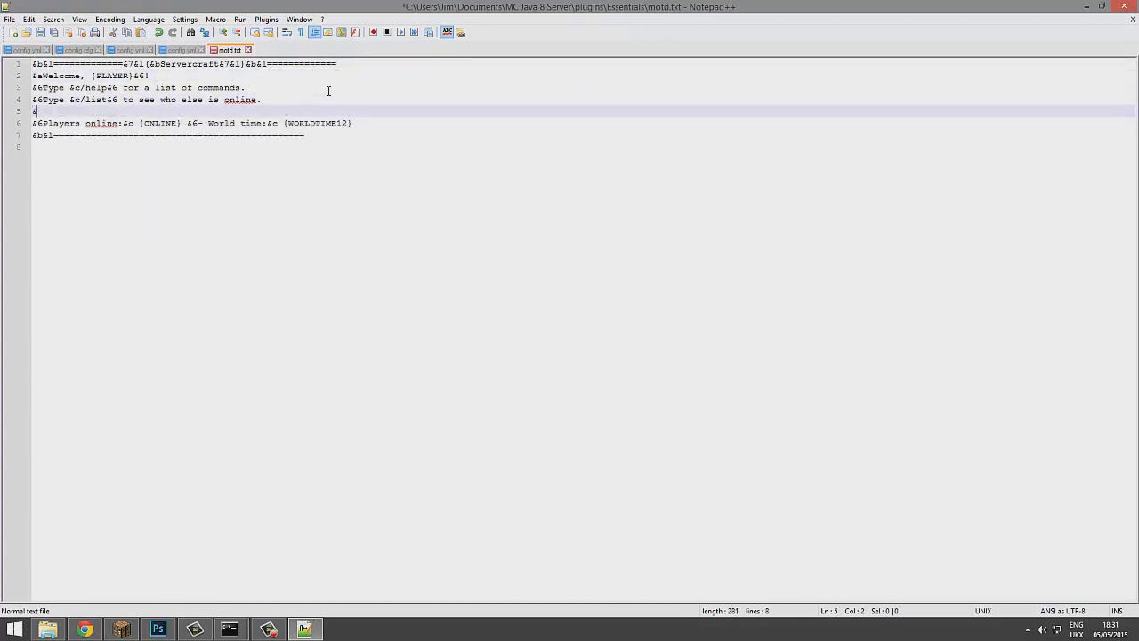
type("&6 type /wexcoom")
key("BackSpace")
key("BackSpace")
key("BackSpace")
key("BackSpace")
key("BackSpace")
type("come")
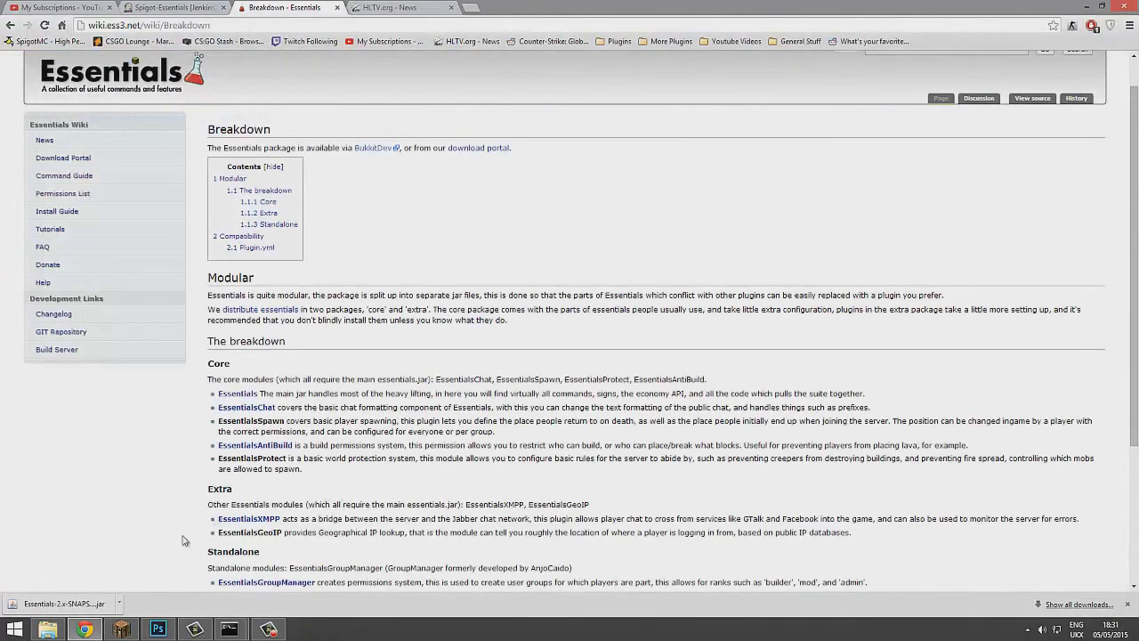
Open the config YML file from the server's plugins\Essentials folder in Notepad++.
left_click(47, 631)
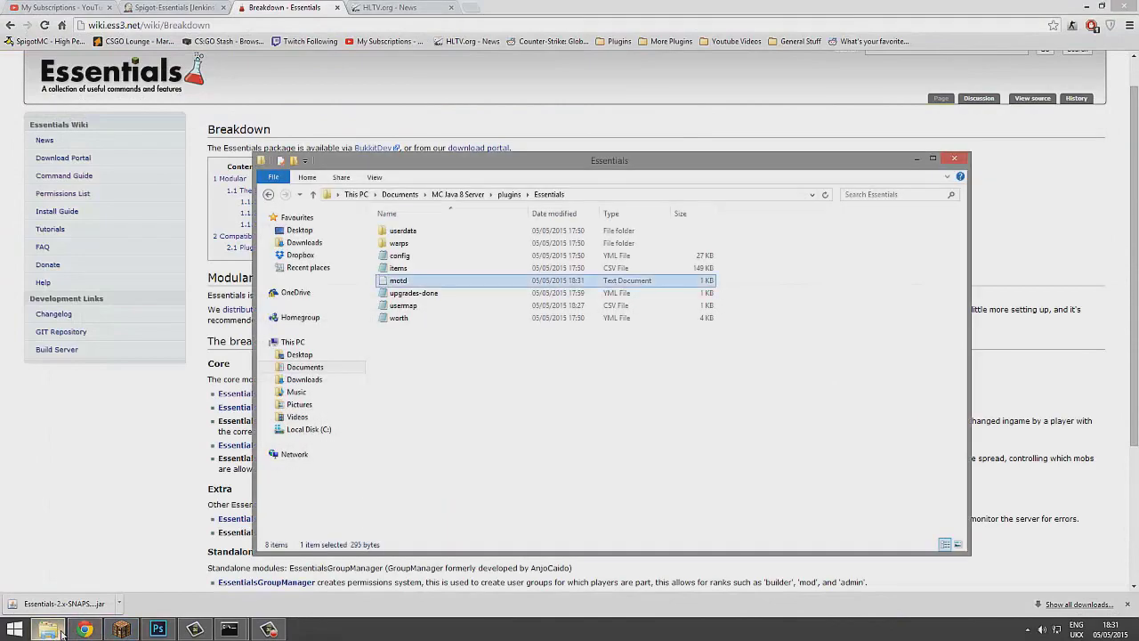
left_click(116, 630)
left_click(49, 630)
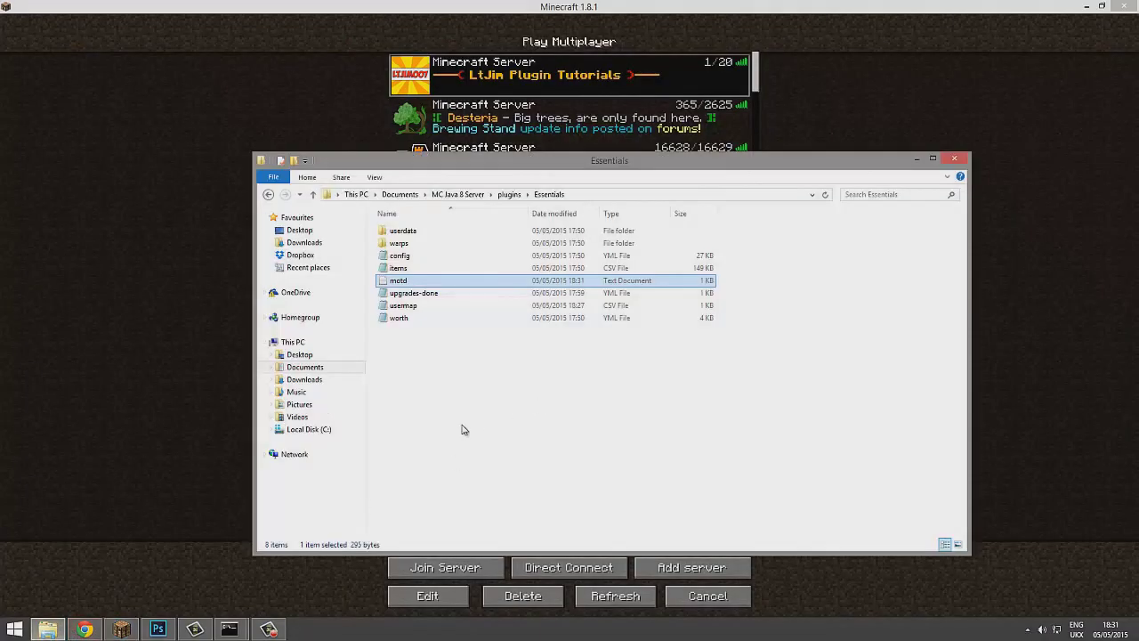
left_click(407, 256)
right_click(408, 258)
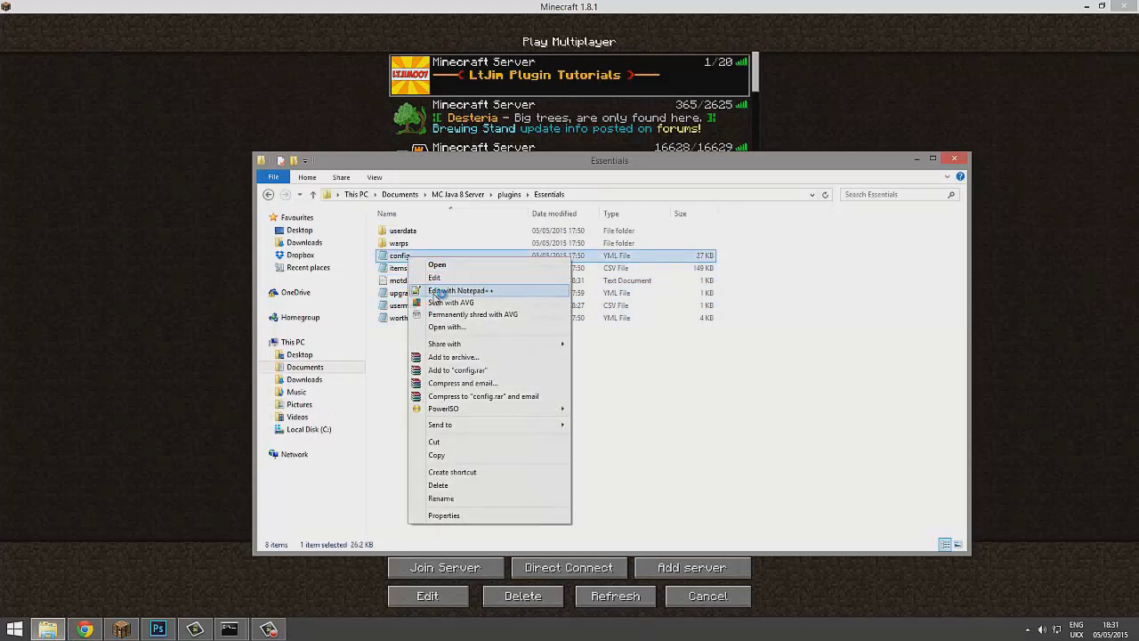
left_click(436, 290)
mouse_move(1131, 84)
left_mouse_down()
mouse_move(1132, 577)
mouse_move(1131, 73)
left_mouse_up()
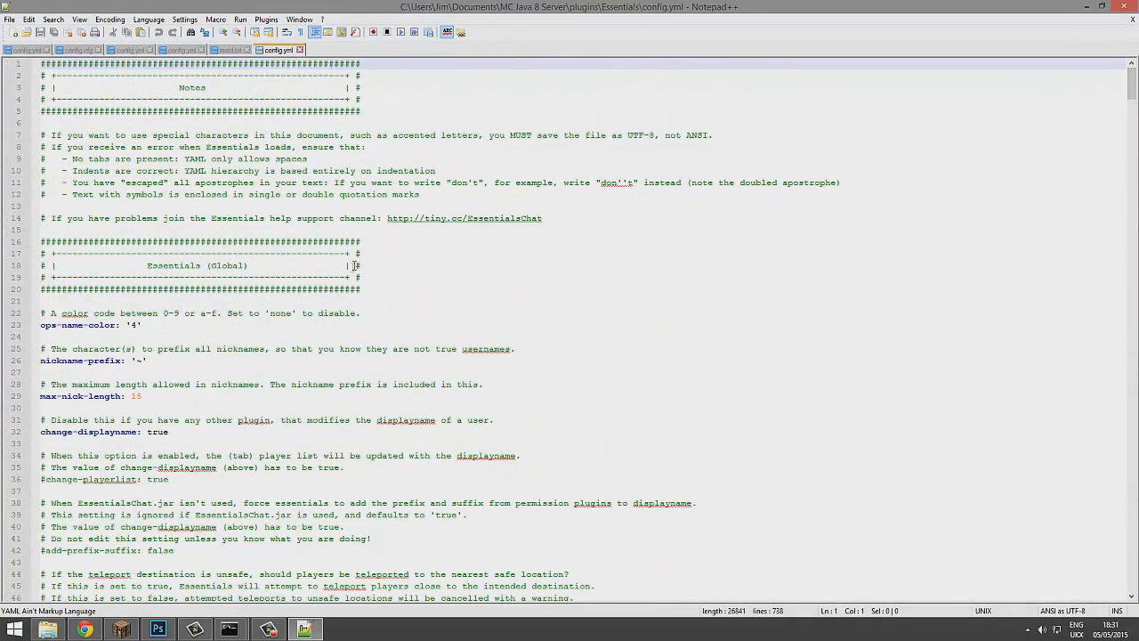
Set ops-name-color to 'none' in the Essentials (Global) section, and save config.yml.
double_click(132, 325)
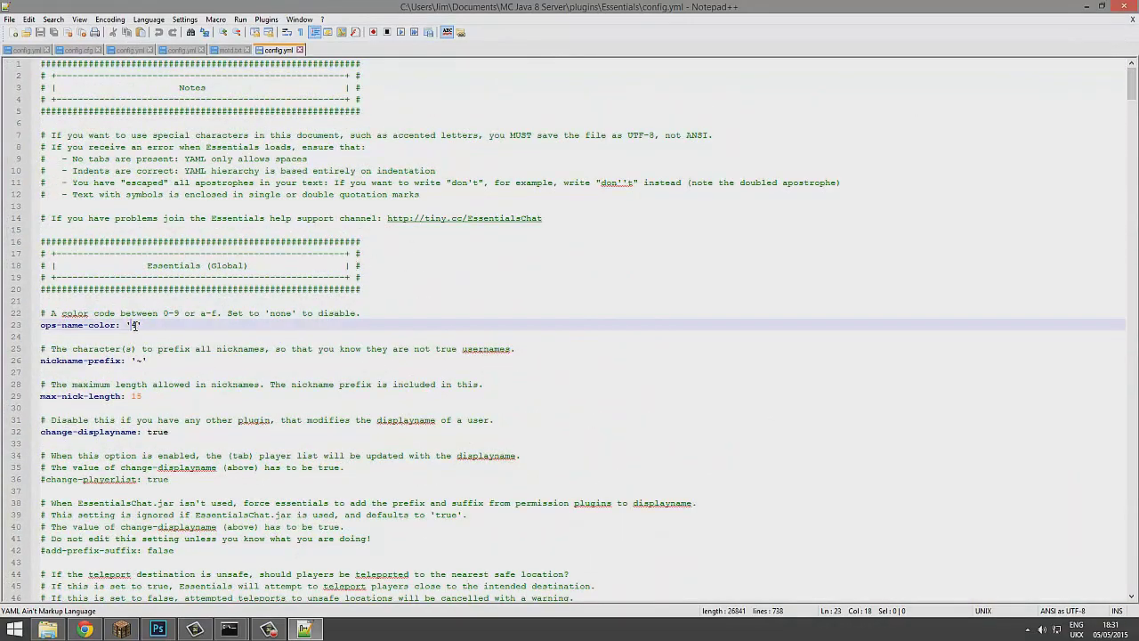
type("none")
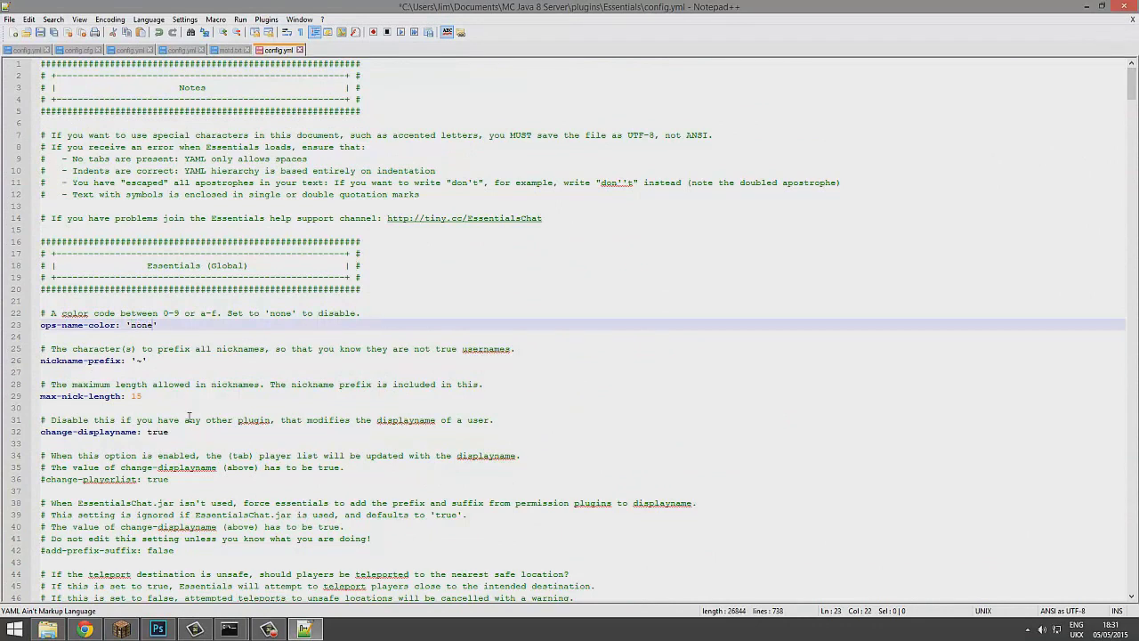
left_click(224, 339)
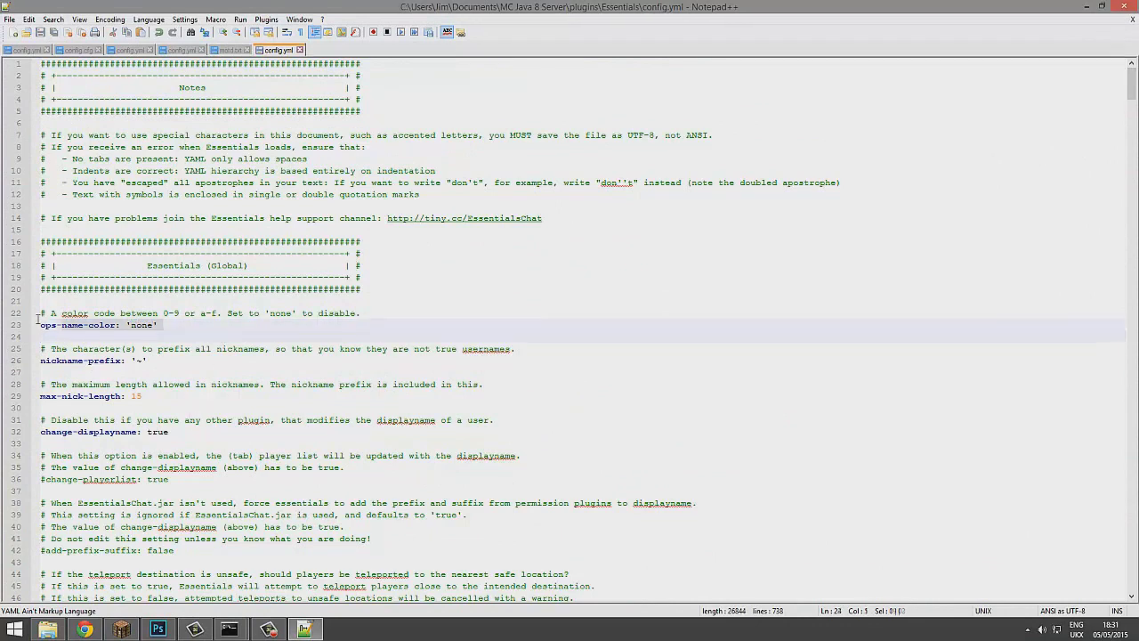
key("shift+Up")
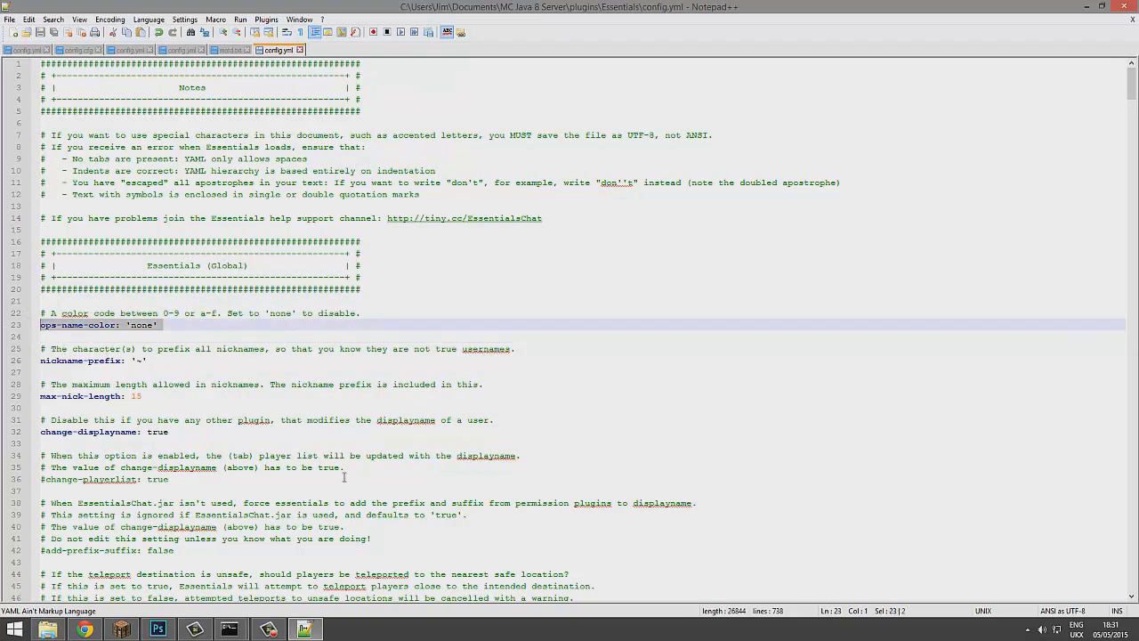
Remove the ~ character from nickname-prefix so the value is an empty pair of quotes, and save config.yml.
double_click(138, 360)
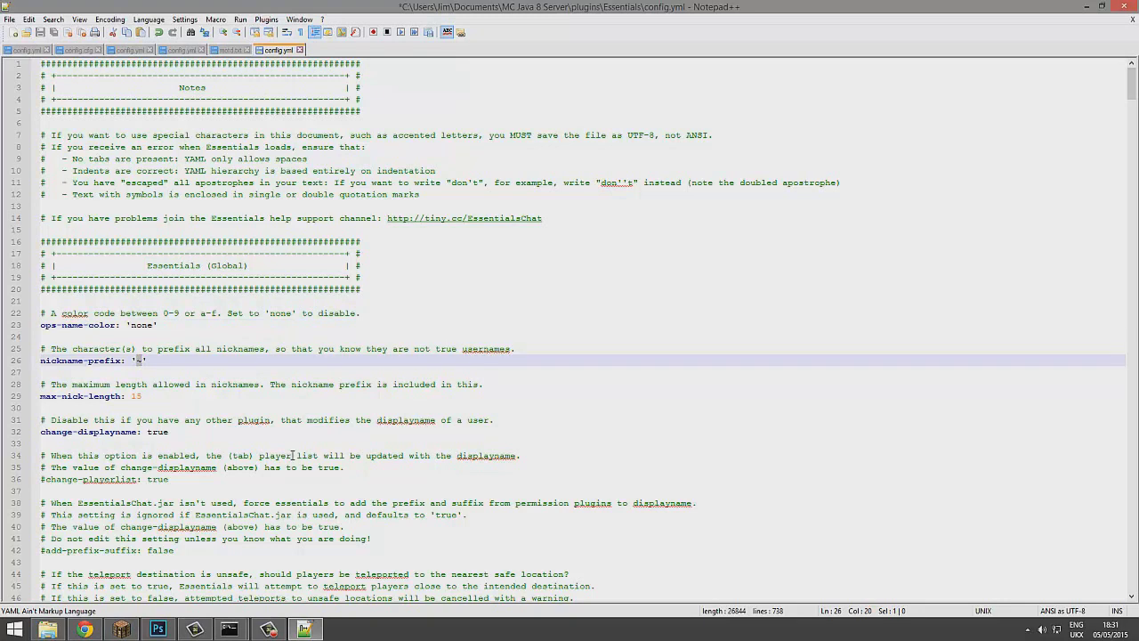
key("BackSpace")
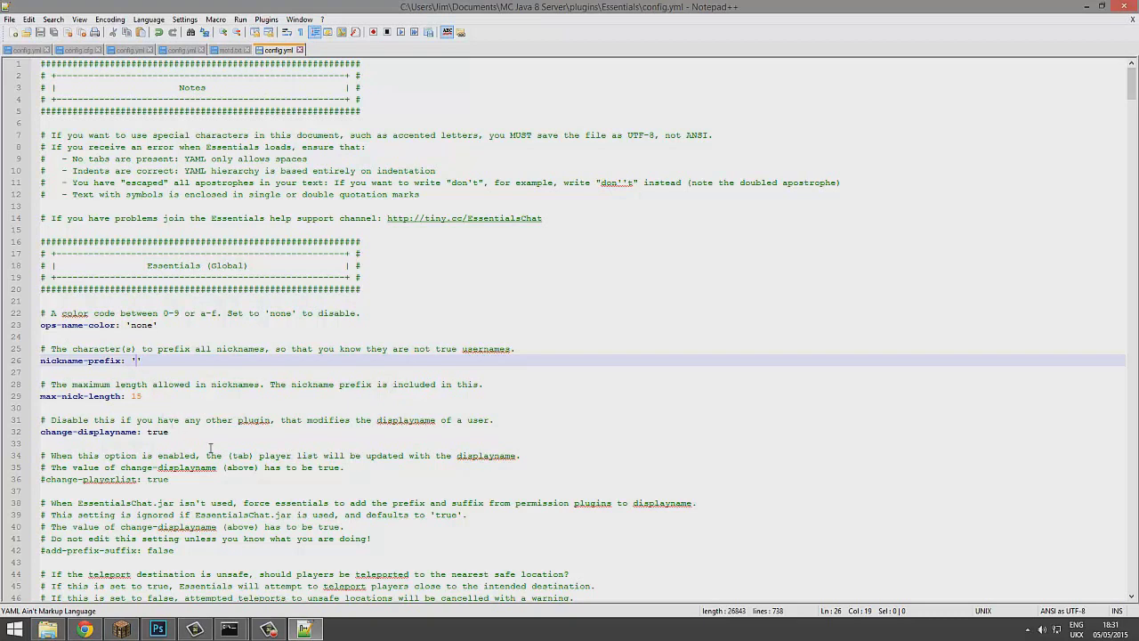
left_click_drag(182, 354, 36, 362)
left_click(161, 404)
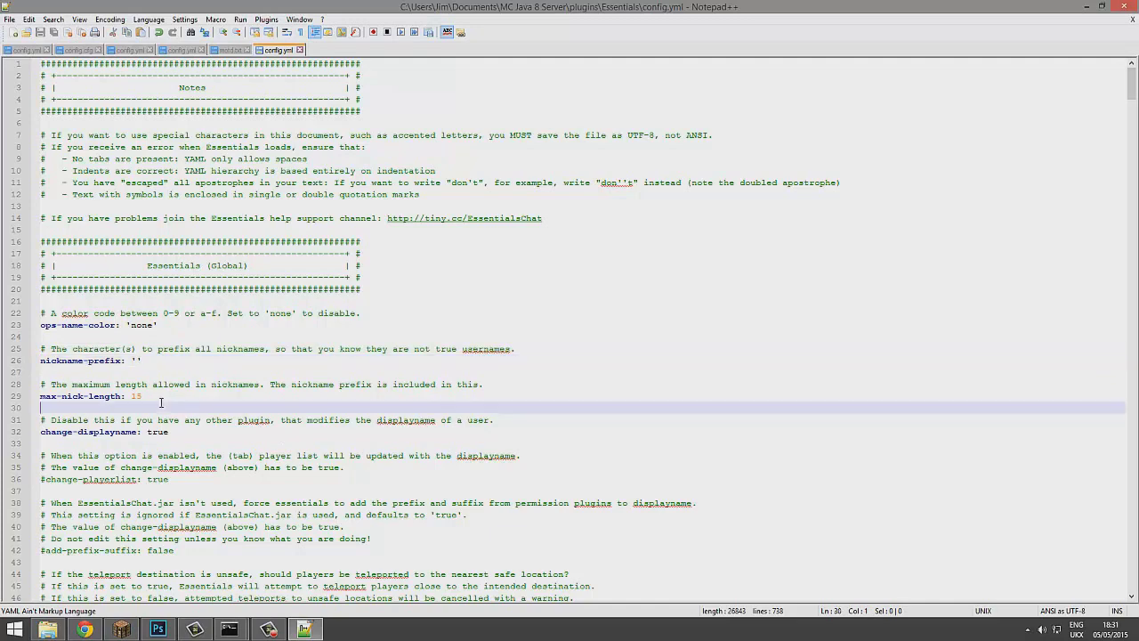
left_click(137, 359)
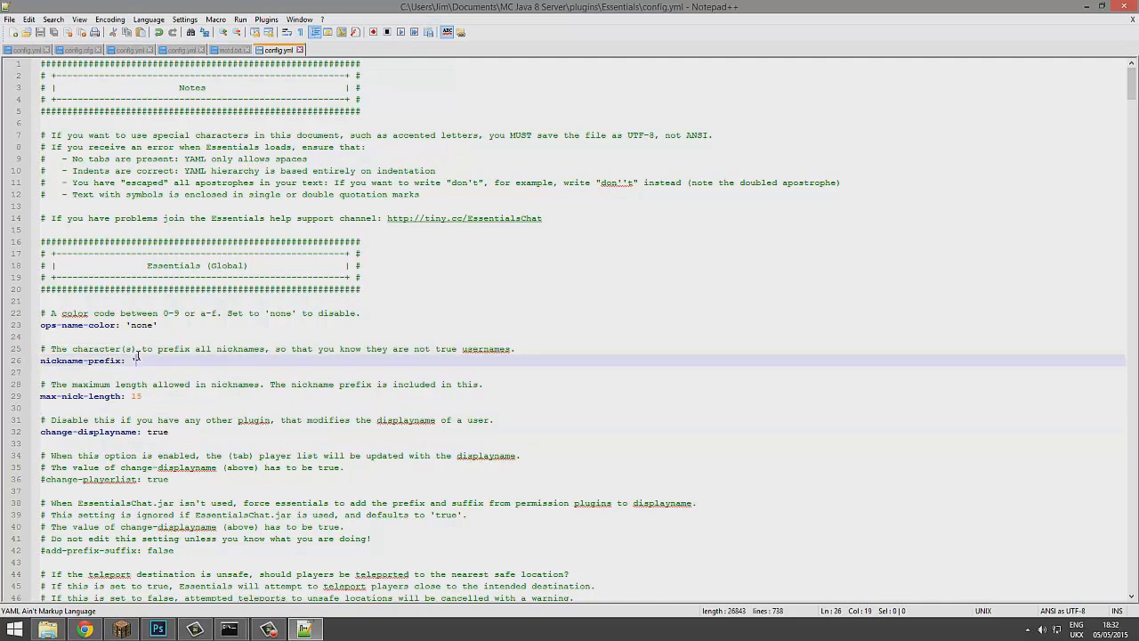
left_click(174, 397)
Set teleport-cooldown to 30 seconds, place the cursor at the teleport-delay value, and save config.yml.
scroll(173, 398, "down", 2)
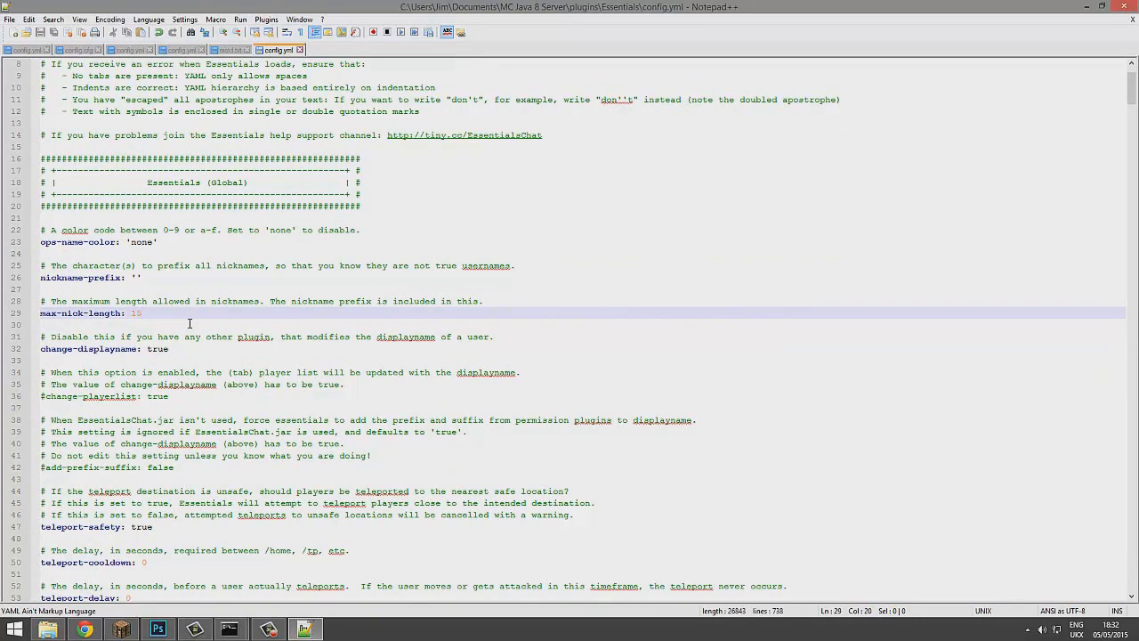
scroll(192, 327, "down", 1)
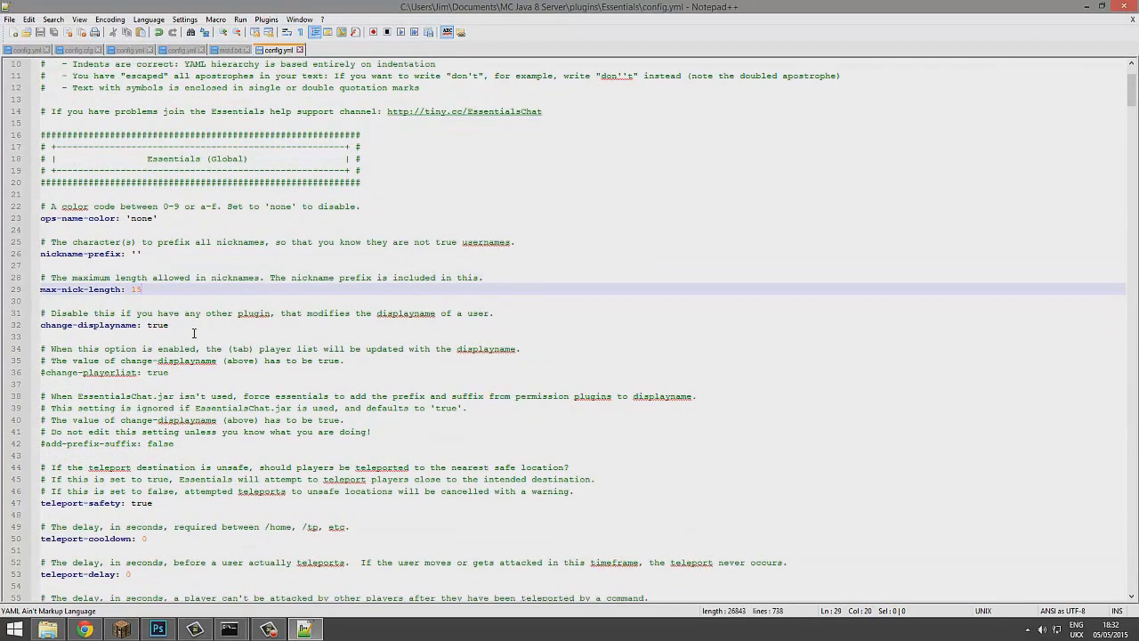
scroll(215, 332, "down", 9)
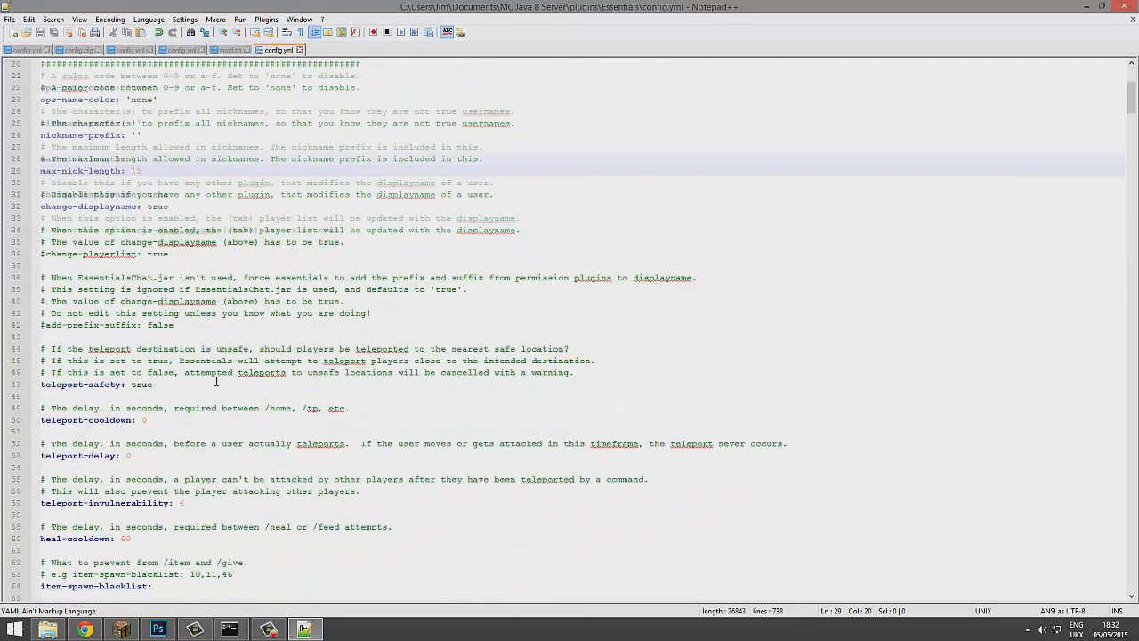
left_click_drag(488, 442, 40, 229)
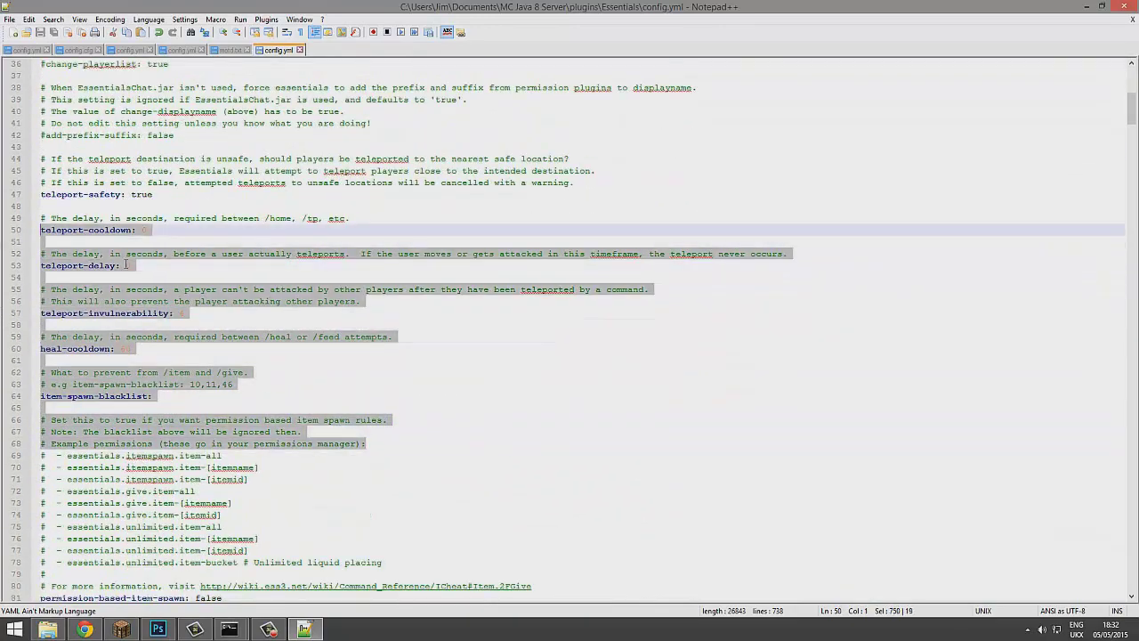
left_click(146, 265)
left_click_drag(163, 230, 142, 230)
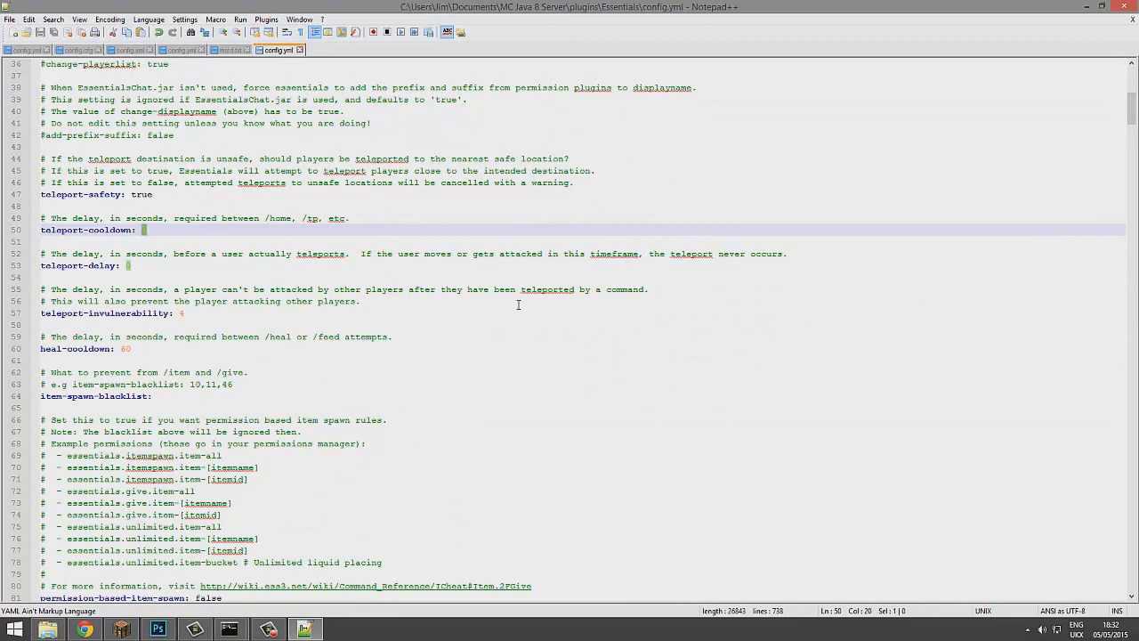
type("30")
left_click(129, 265)
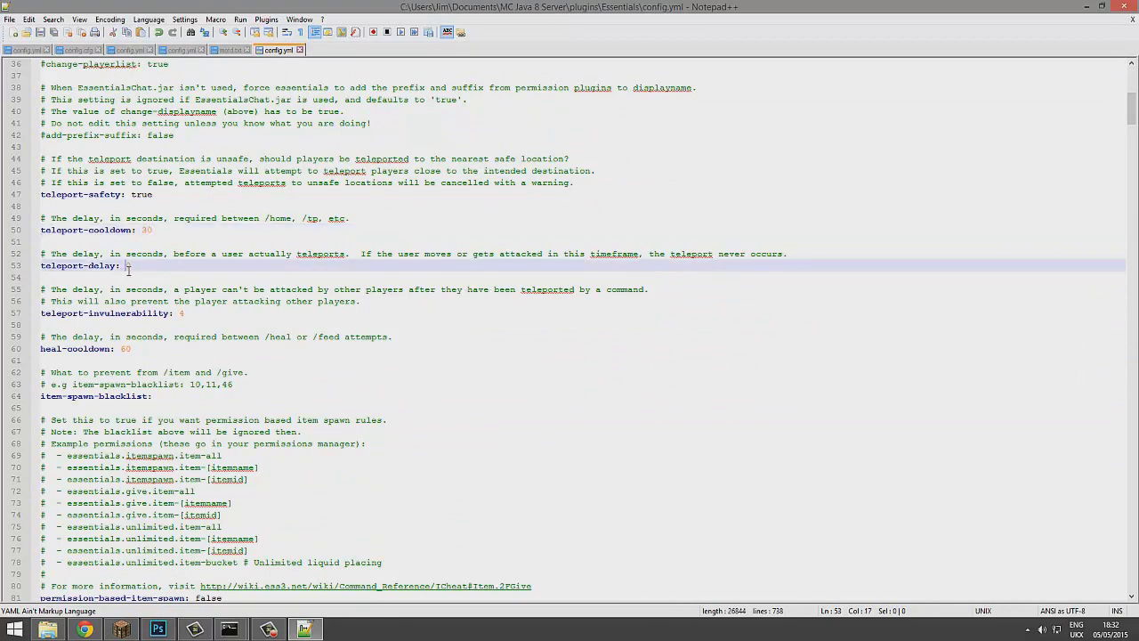
key("ctrl+s")
Review the spawnmob-limit, warn-on-smite, overridden-commands and disabled-commands settings in config.yml.
scroll(182, 277, "down", 10)
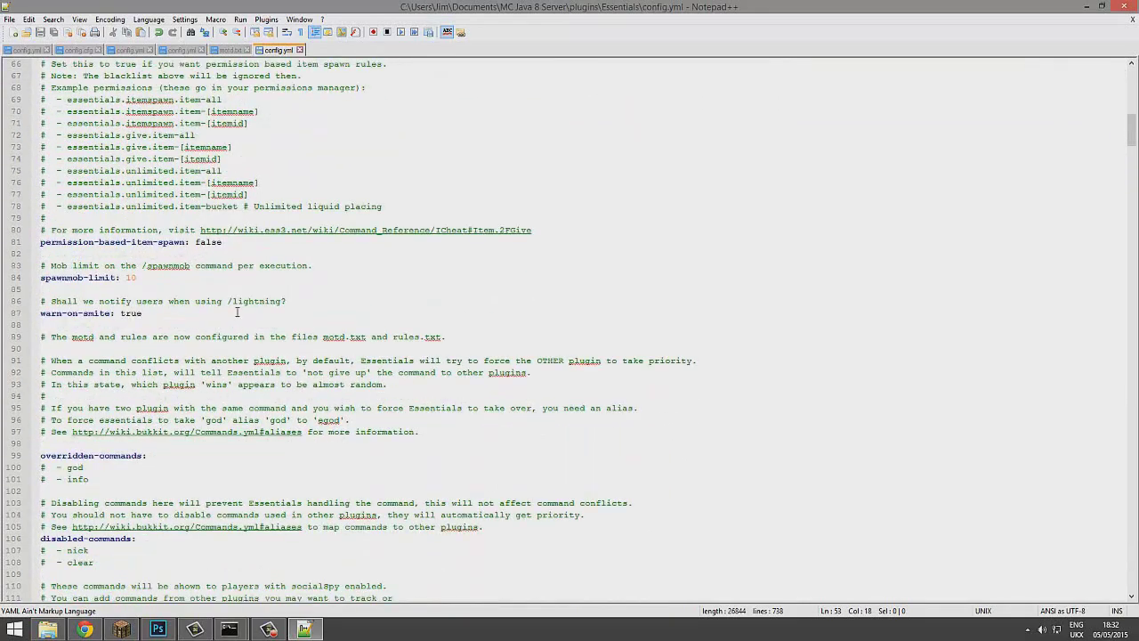
double_click(130, 277)
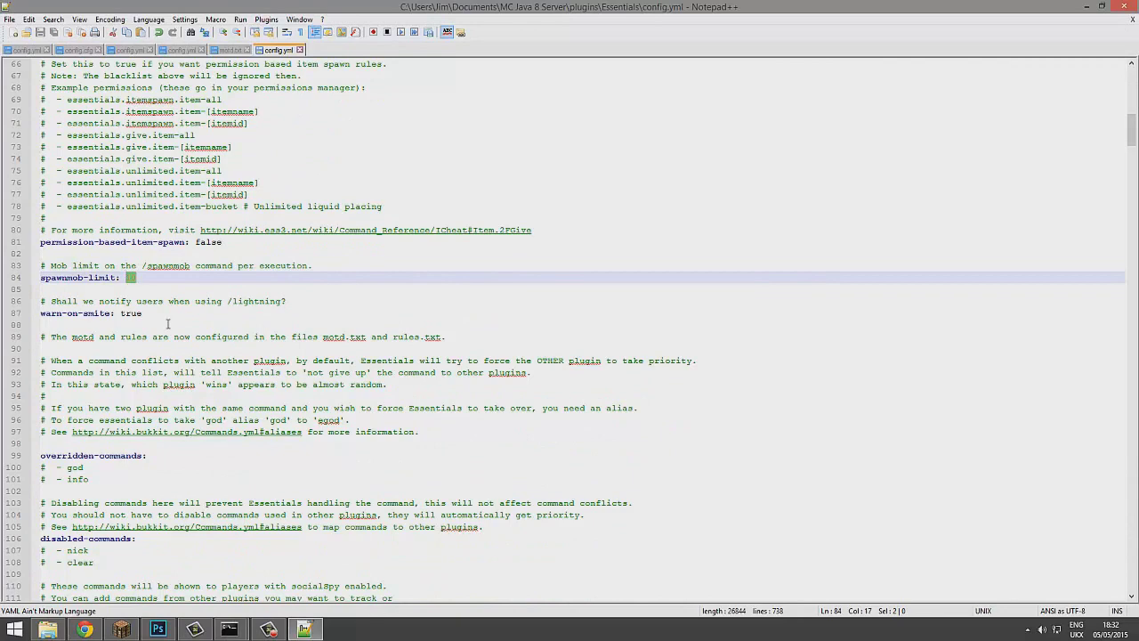
scroll(167, 323, "down", 2)
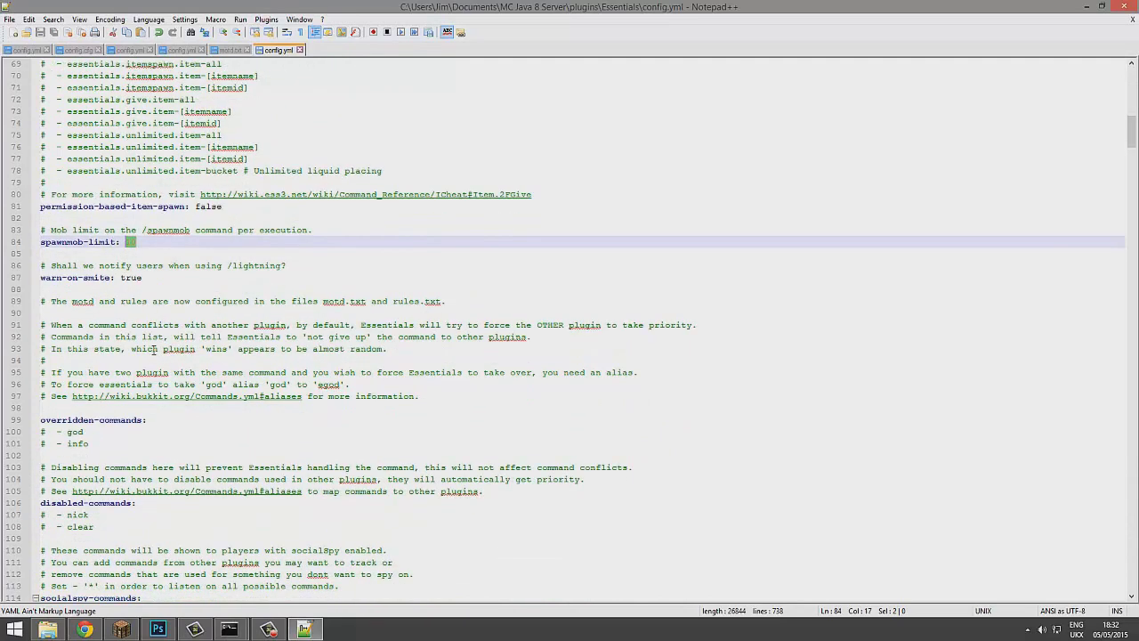
scroll(352, 367, "up", 5)
left_click_drag(294, 420, 228, 408)
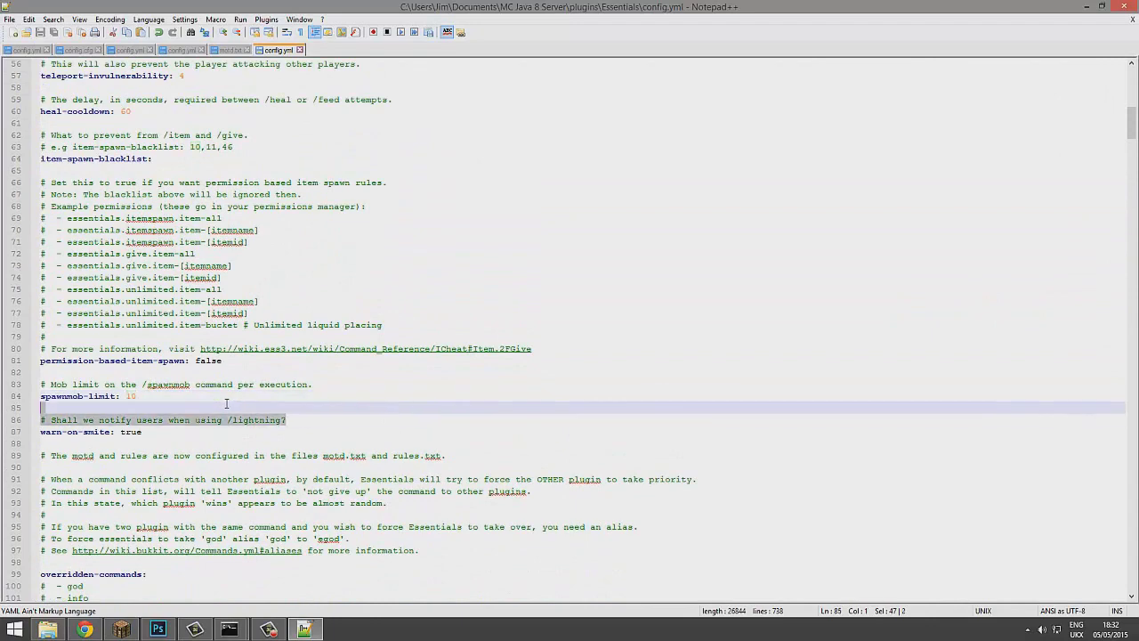
scroll(248, 410, "down", 4)
scroll(250, 405, "down", 3)
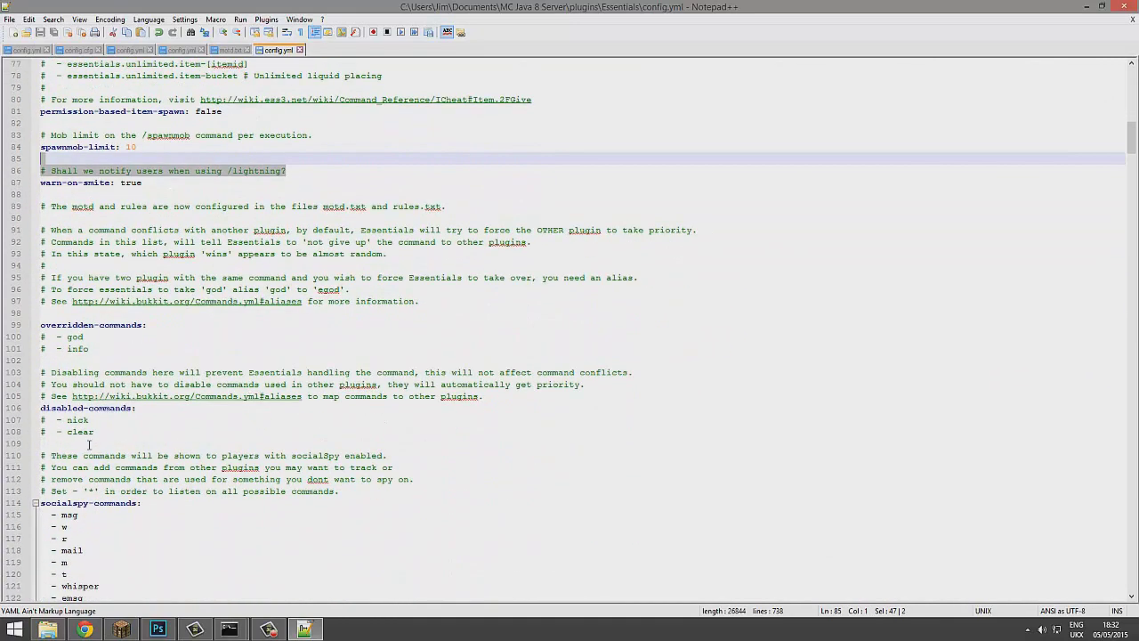
Add a '- mail' entry below '- clear' in the disabled-commands list, save config.yml, and indent the entry to align with '- clear'.
left_click(111, 431)
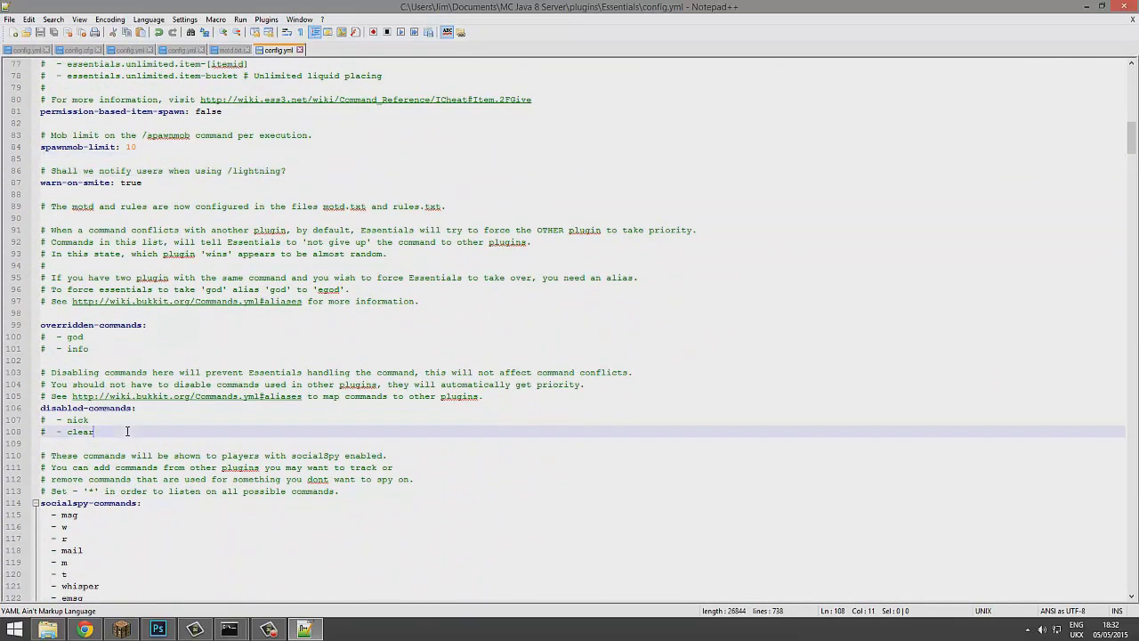
key("Return")
scroll(88, 356, "down", 3)
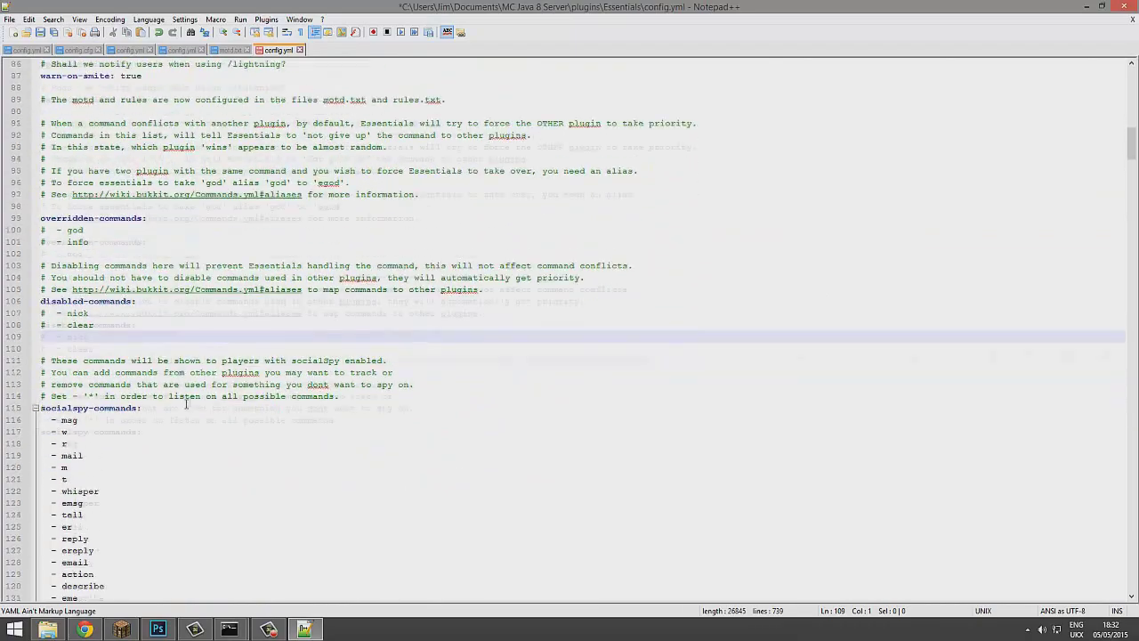
scroll(178, 374, "up", 3)
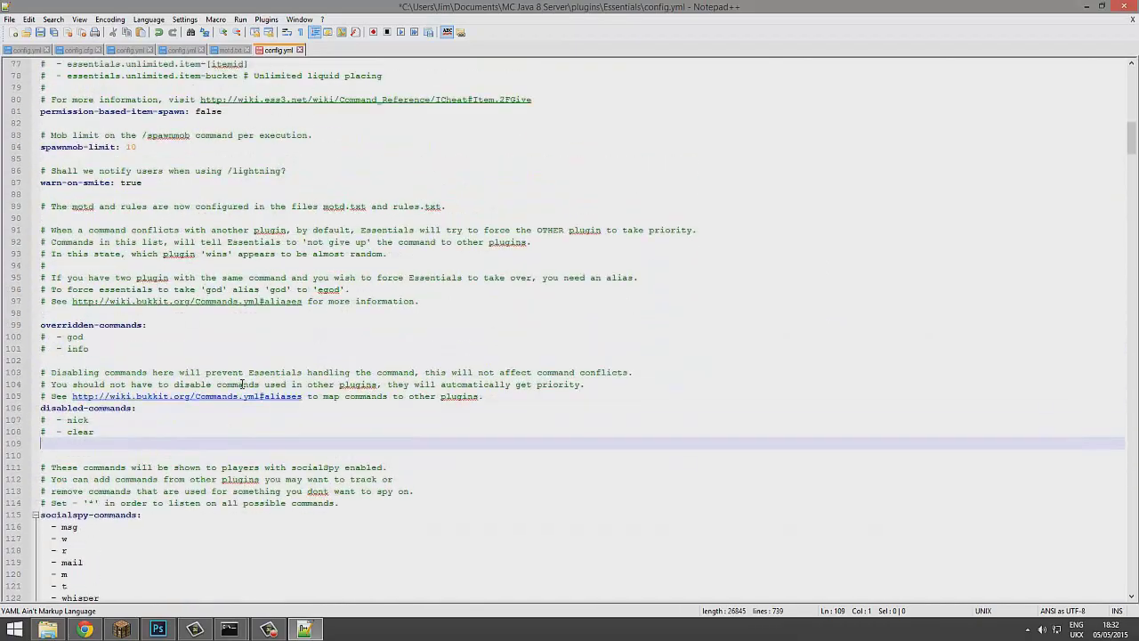
left_click(122, 629)
left_click(304, 629)
scroll(283, 383, "down", 1)
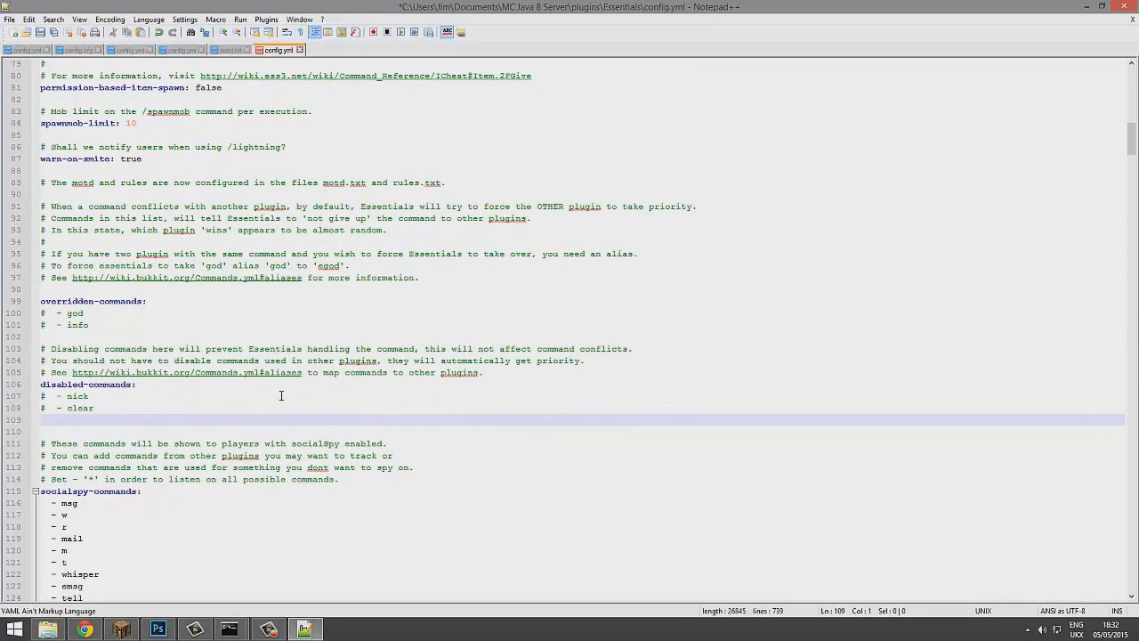
scroll(320, 362, "down", 2)
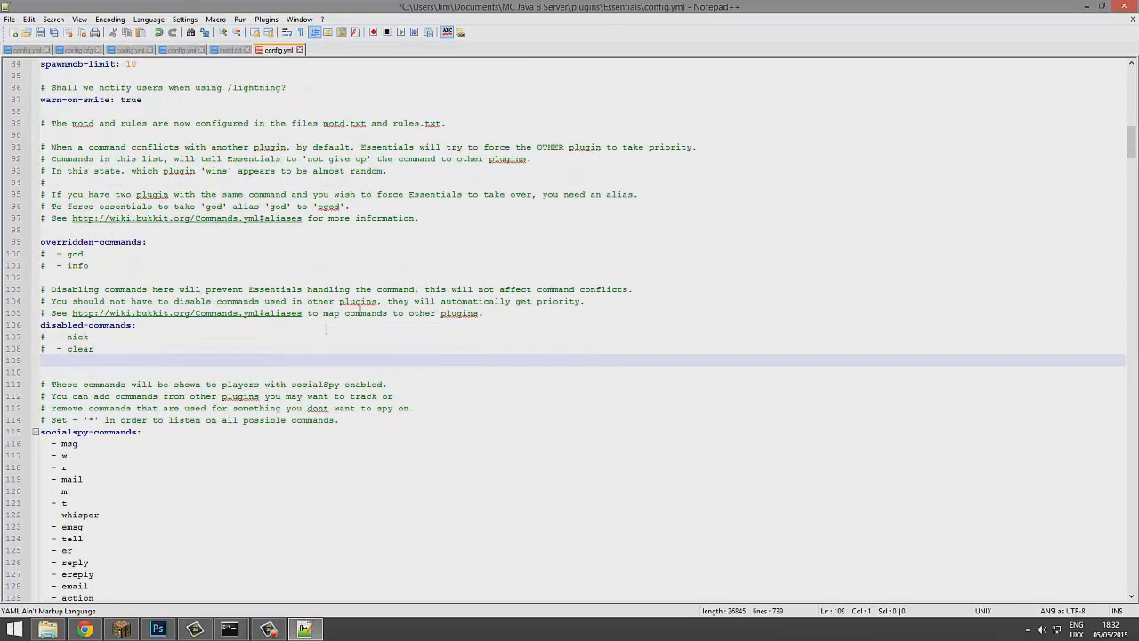
left_click(58, 479)
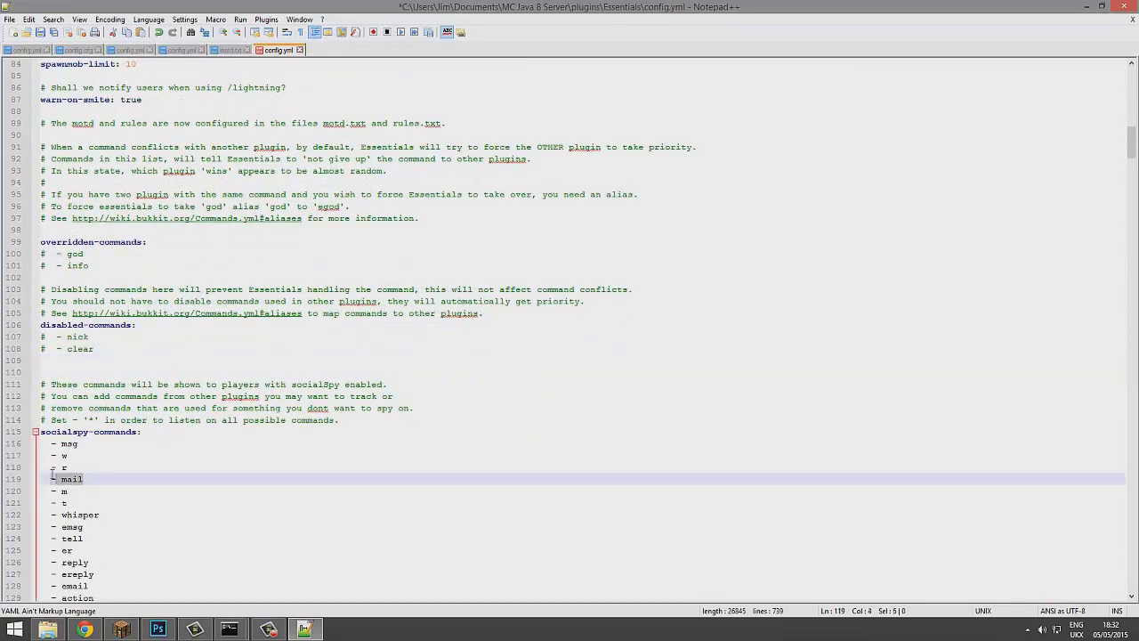
left_click(105, 360)
type("- mail")
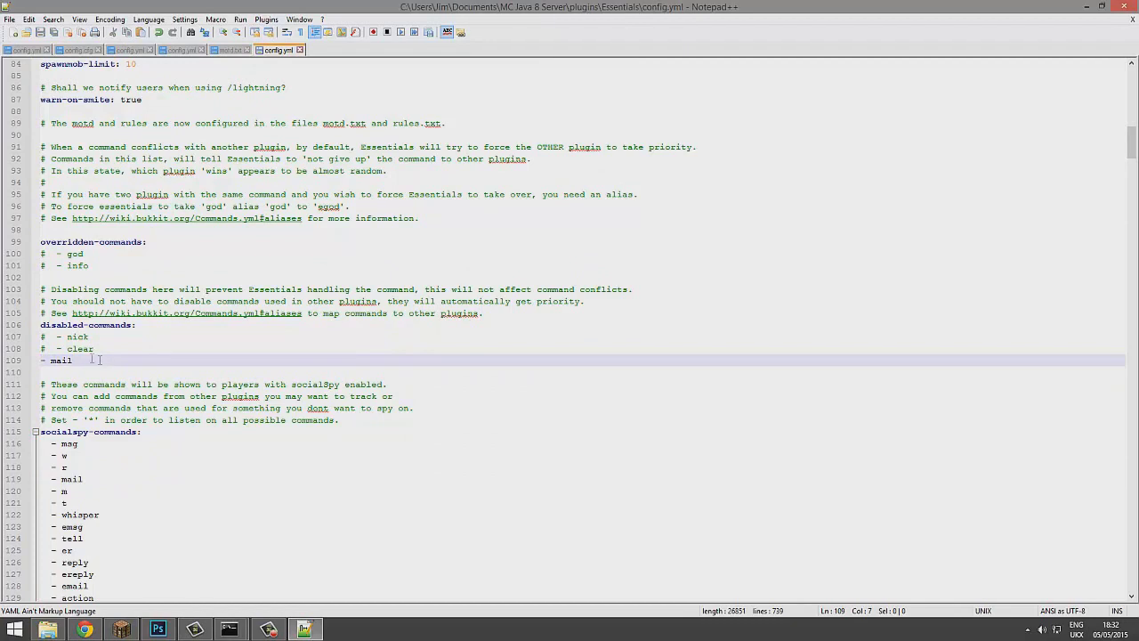
key("Home")
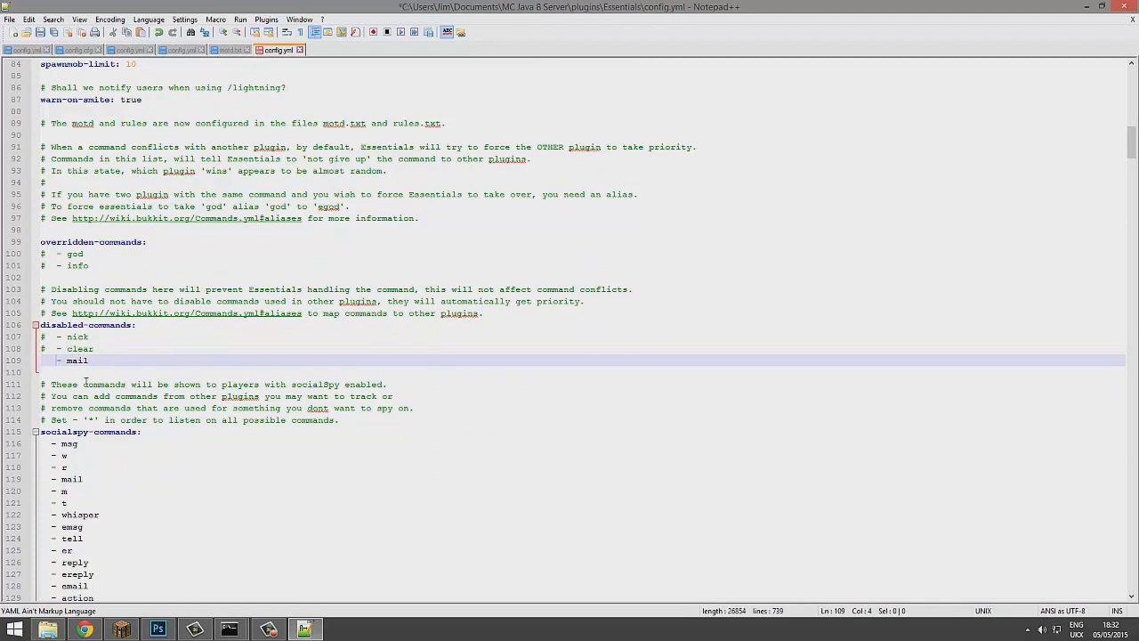
Try uncommenting the '- clear' entry in the disabled-commands list, and restore its # mark.
left_click(156, 301)
left_click(41, 349)
key("Delete")
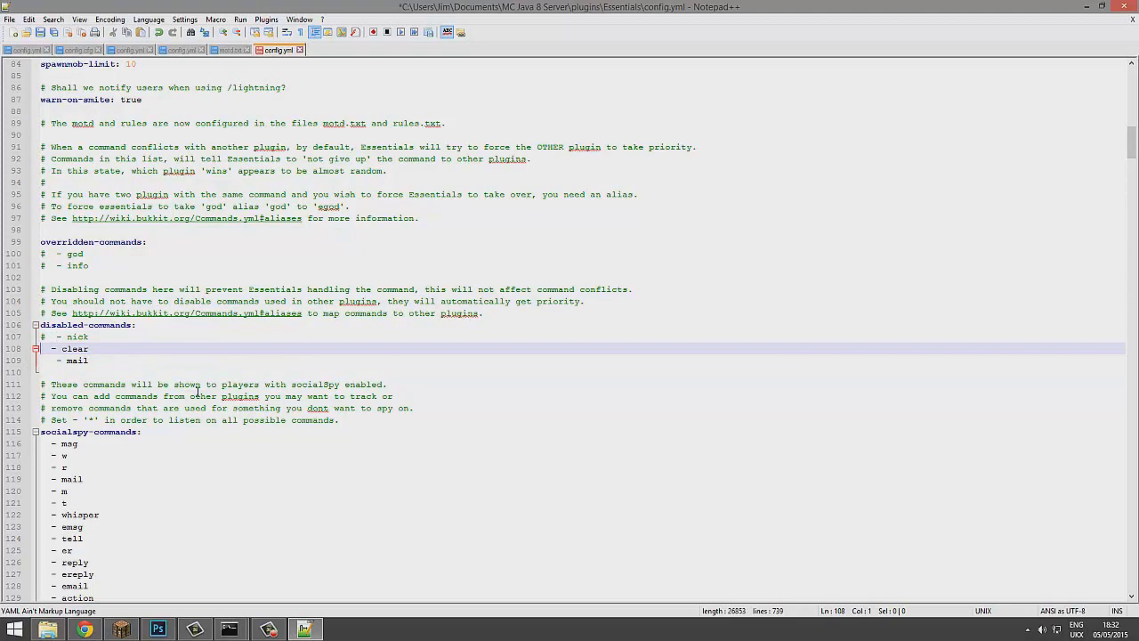
left_click_drag(190, 397, 51, 384)
left_click(46, 348)
type("£")
key("BackSpace")
type("#")
key("BackSpace")
Add a '- god' entry below '- mail' in the disabled-commands list, and save config.yml.
left_click(113, 360)
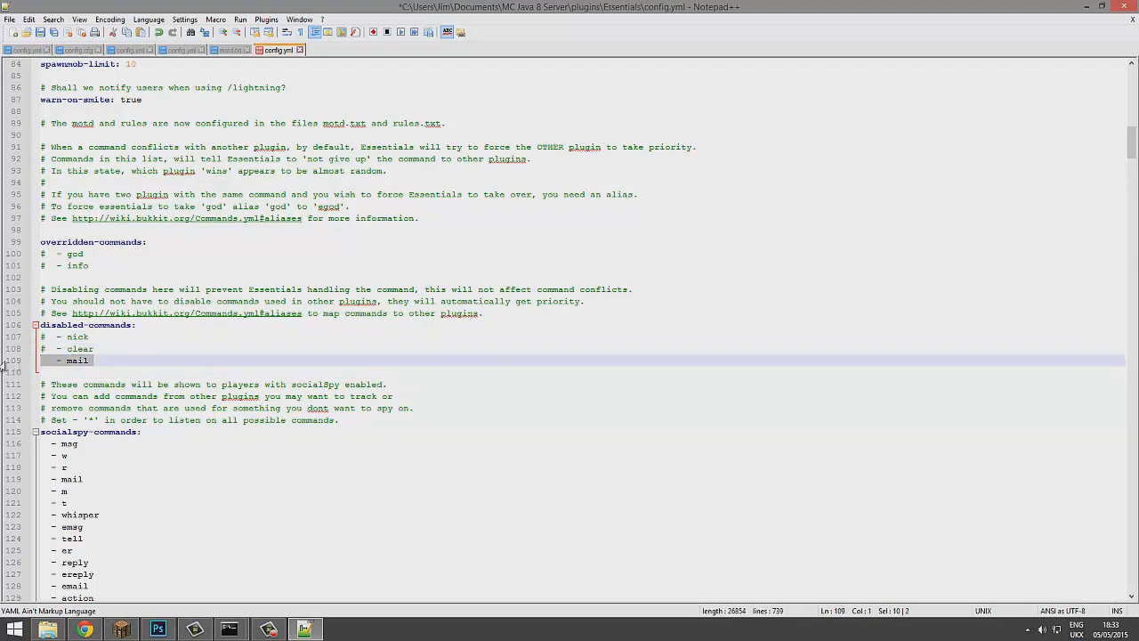
key("Return")
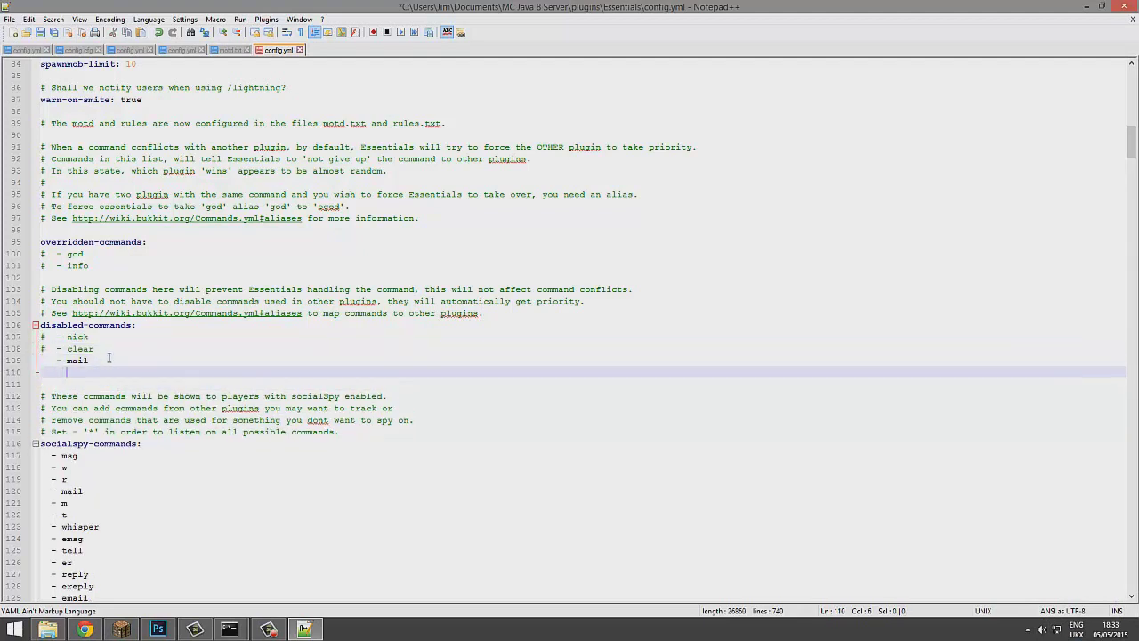
type("- tnpood")
key("ctrl+s")
Examine the socialspy-commands list, the player-commands whitelist and the kits section of config.yml.
scroll(167, 303, "down", 5)
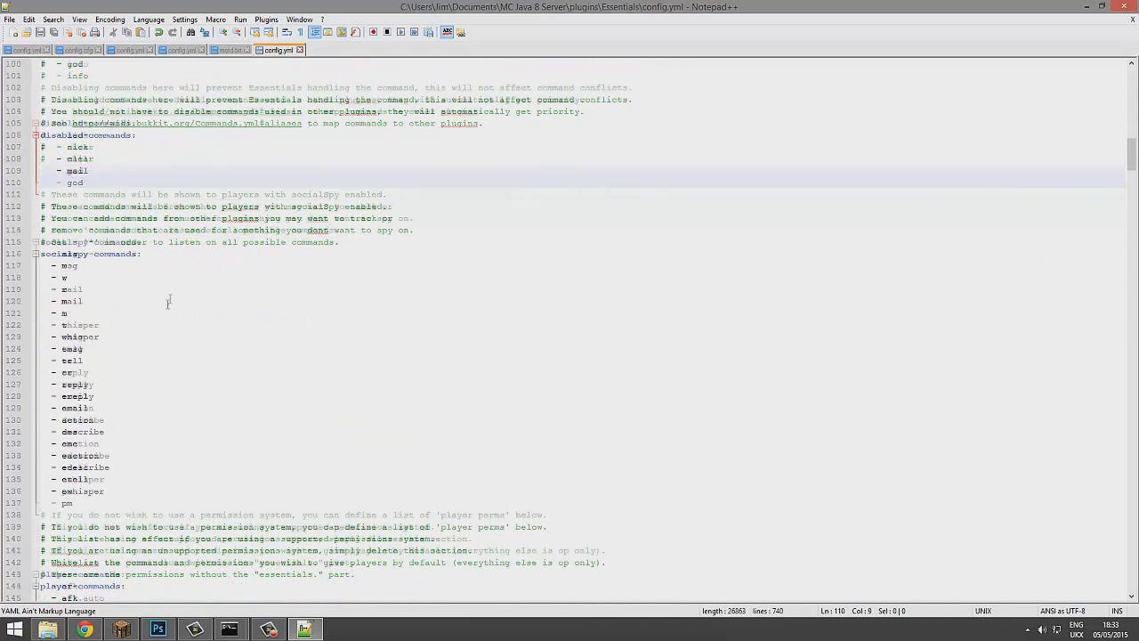
scroll(168, 303, "down", 4)
left_click_drag(177, 349, 44, 123)
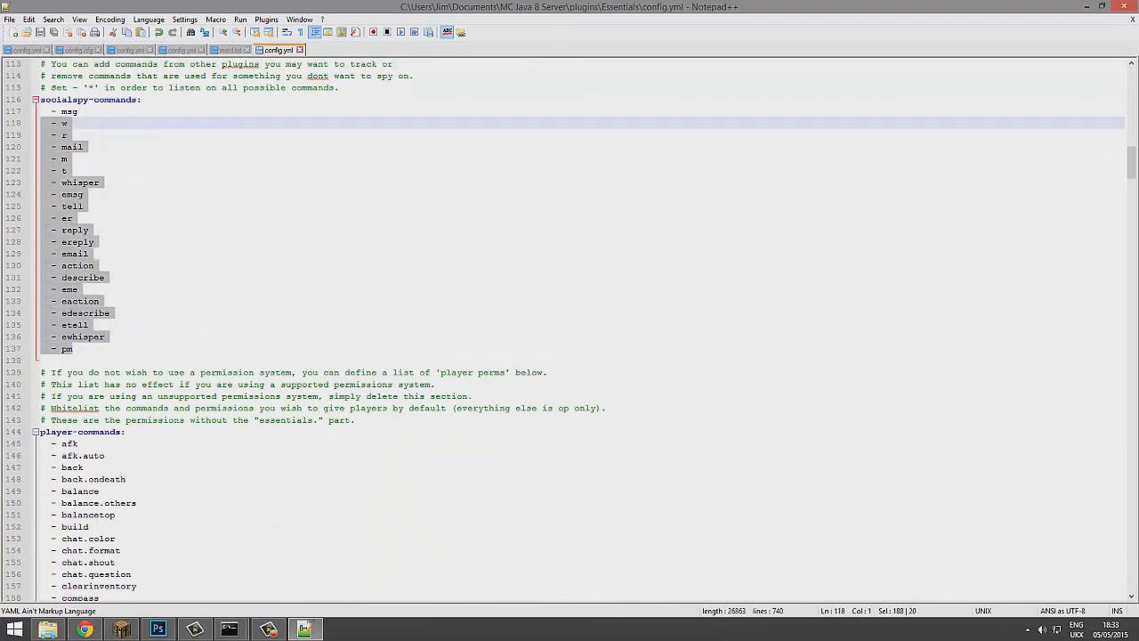
scroll(183, 262, "up", 4)
left_click(183, 264)
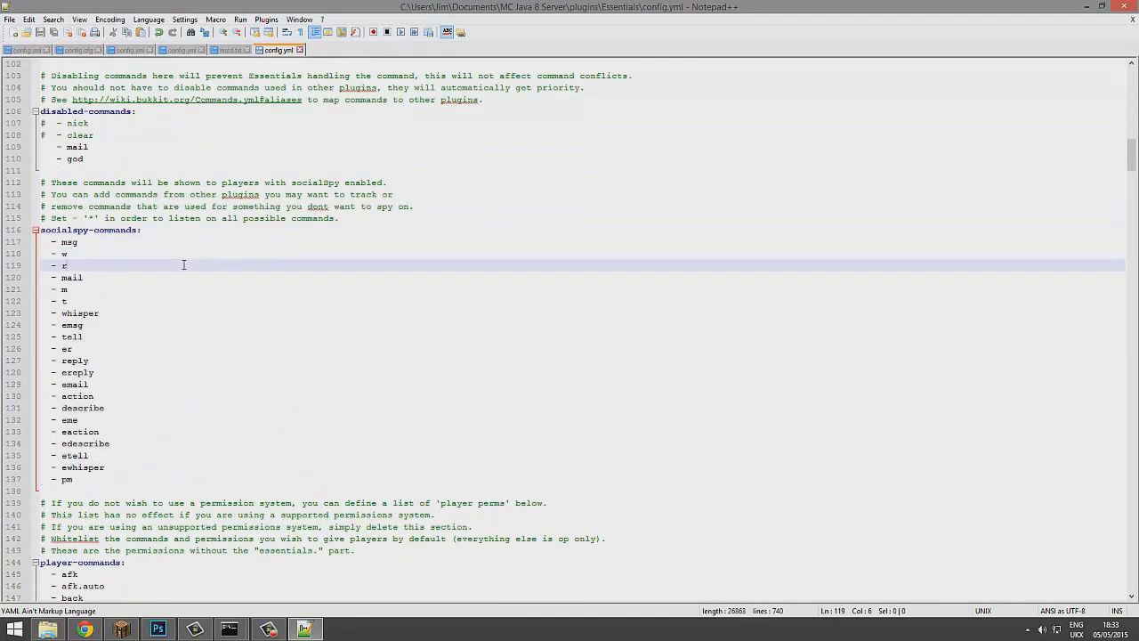
scroll(177, 270, "down", 2)
left_click_drag(290, 375, 85, 443)
scroll(66, 223, "up", 5)
left_click(86, 443)
scroll(193, 196, "down", 9)
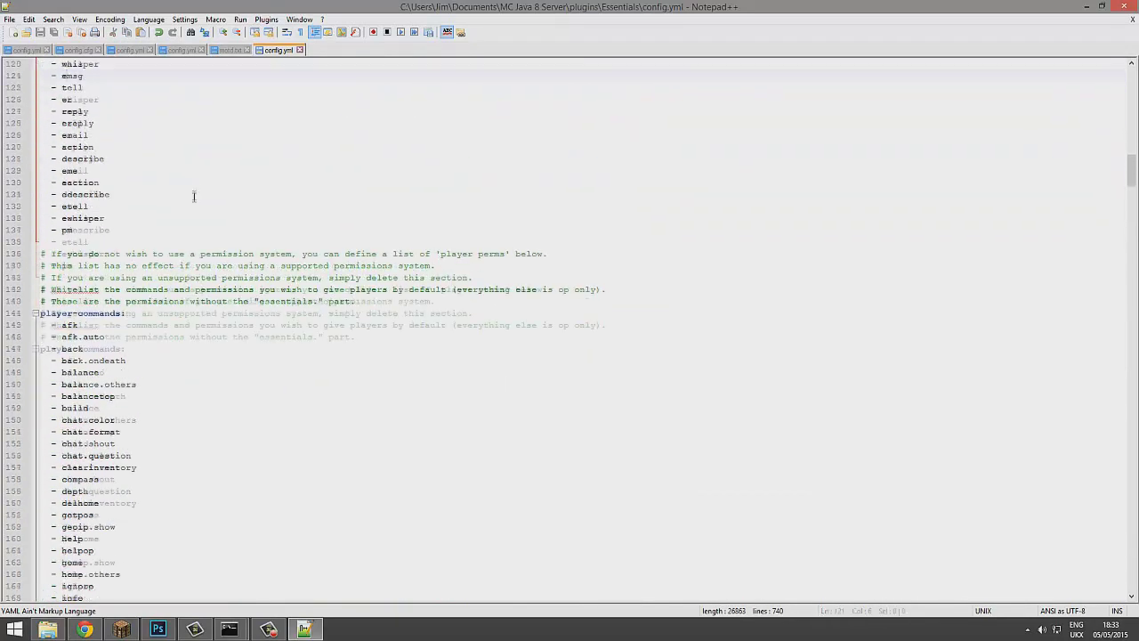
scroll(194, 196, "down", 8)
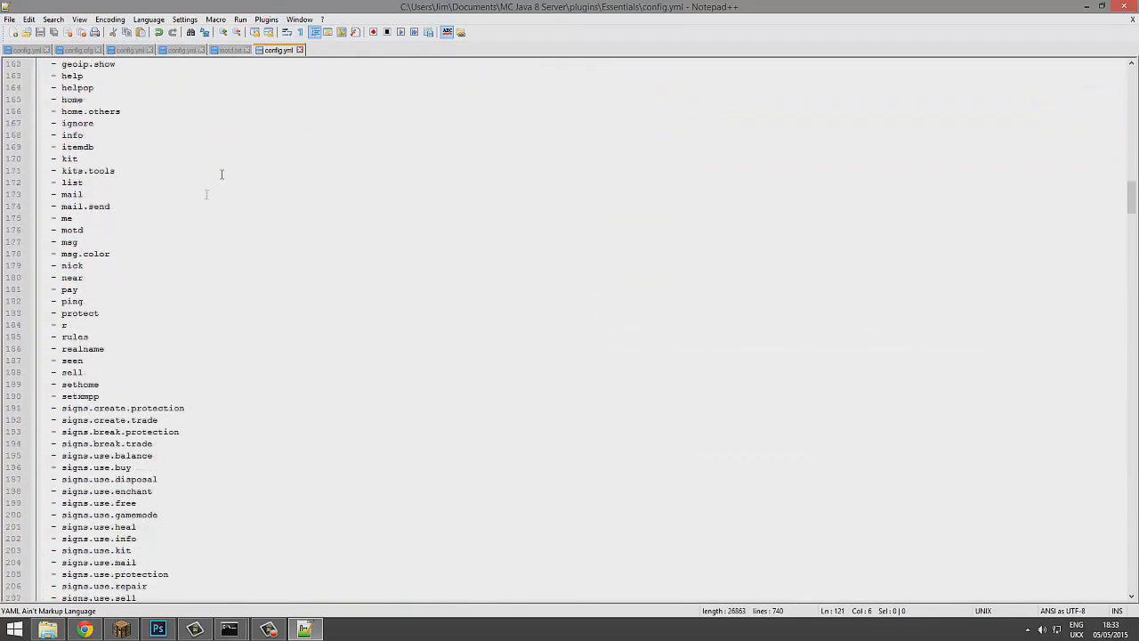
scroll(221, 174, "down", 15)
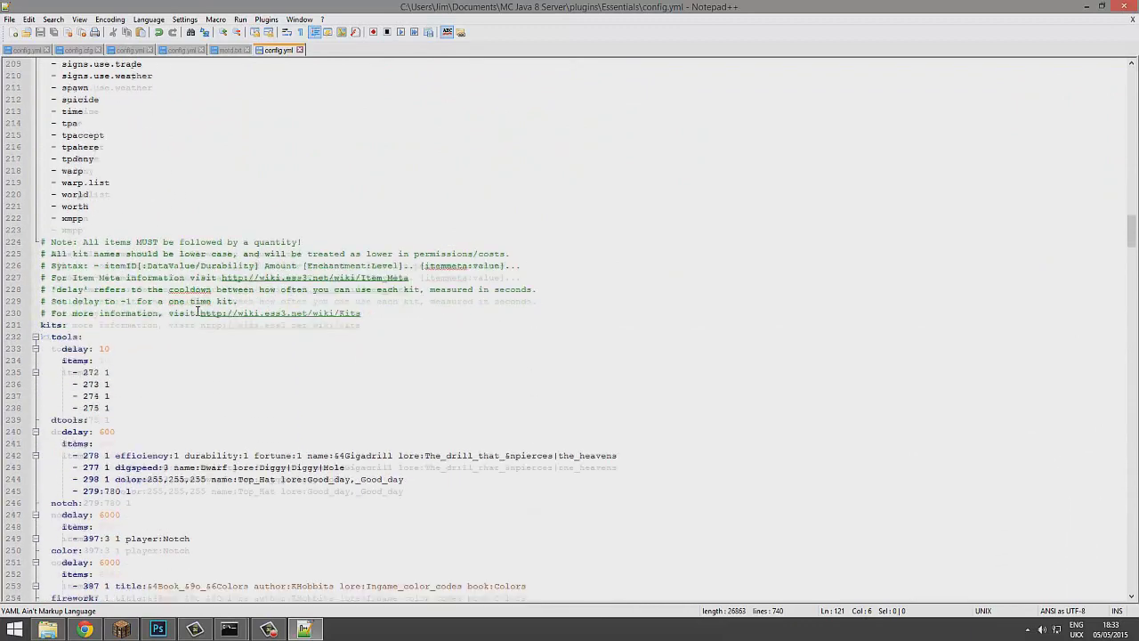
scroll(197, 308, "down", 2)
left_click_drag(478, 539, 73, 324)
left_click(205, 303)
scroll(182, 283, "down", 2)
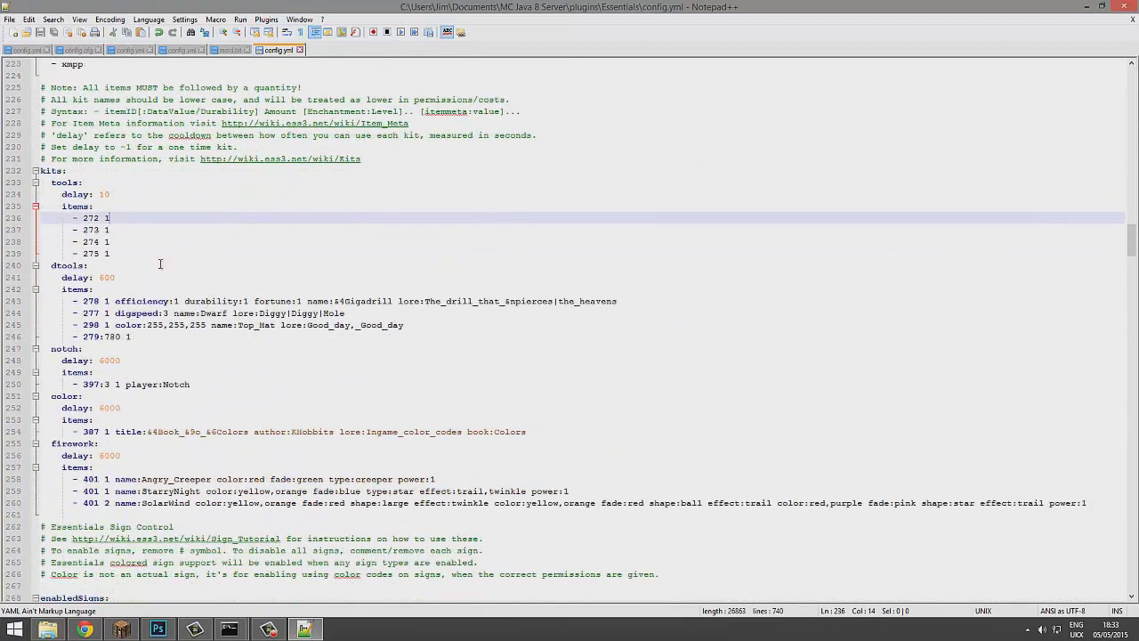
Add the item line '- 1 64 name:&6Stone_of_Stoke' at the end of the tools kit, and save config.yml.
left_click(155, 254)
key("Return")
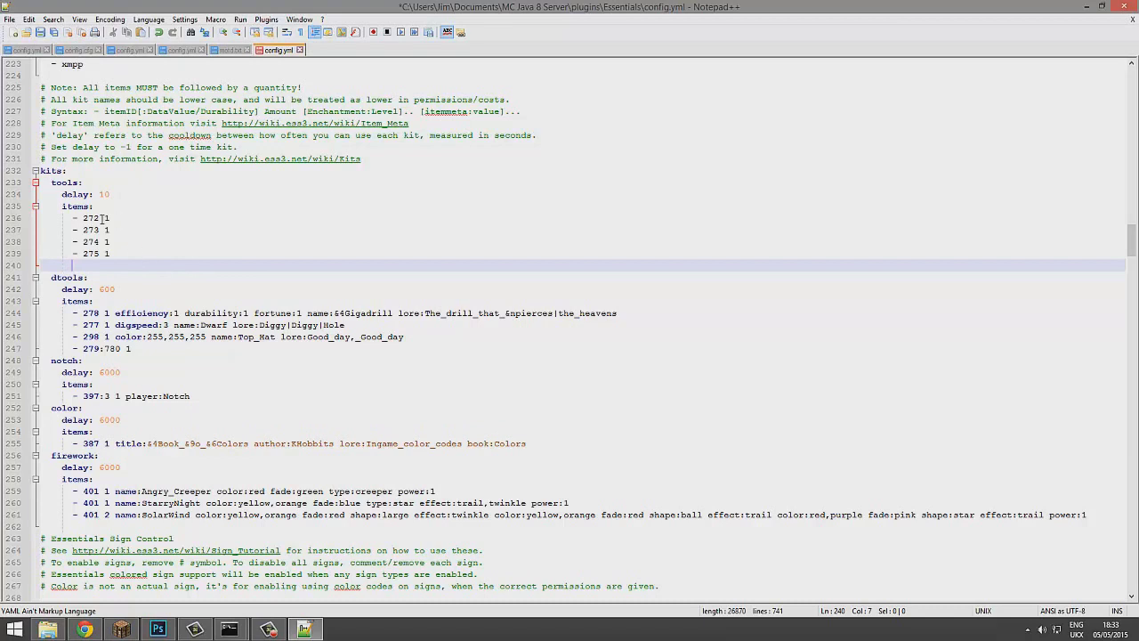
type("-")
type(" 1")
type(" 43")
type(" nam")
type("e:&6")
type("Sto")
type("ne")
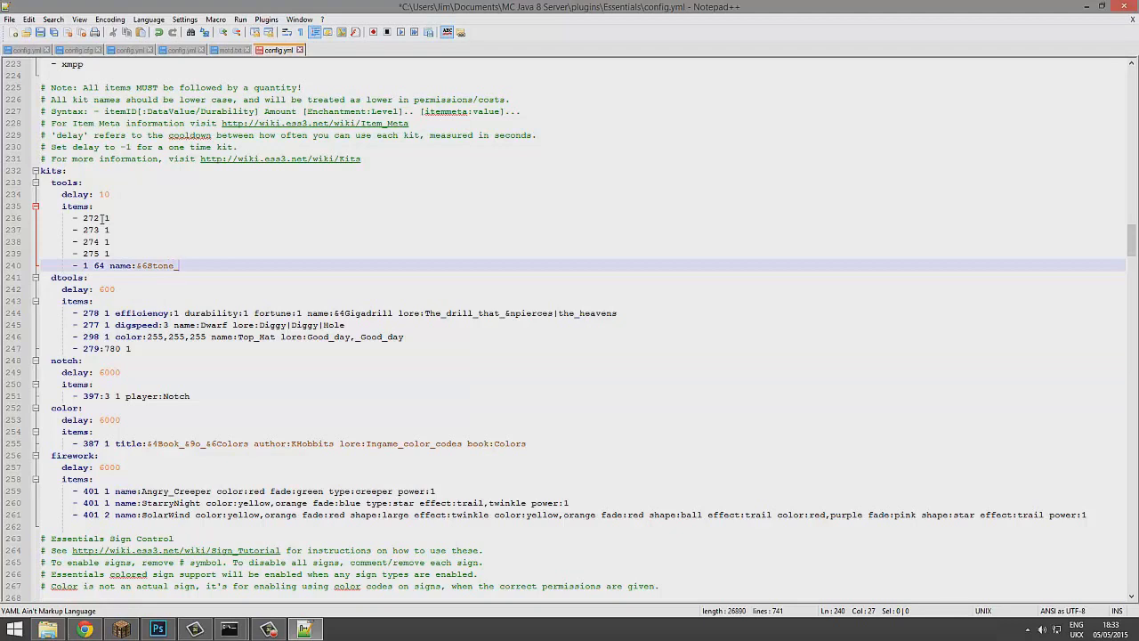
type("_of_Stoke")
key("ctrl+s")
Set the tools kit's delay to 100, and save config.yml.
scroll(260, 325, "down", 11)
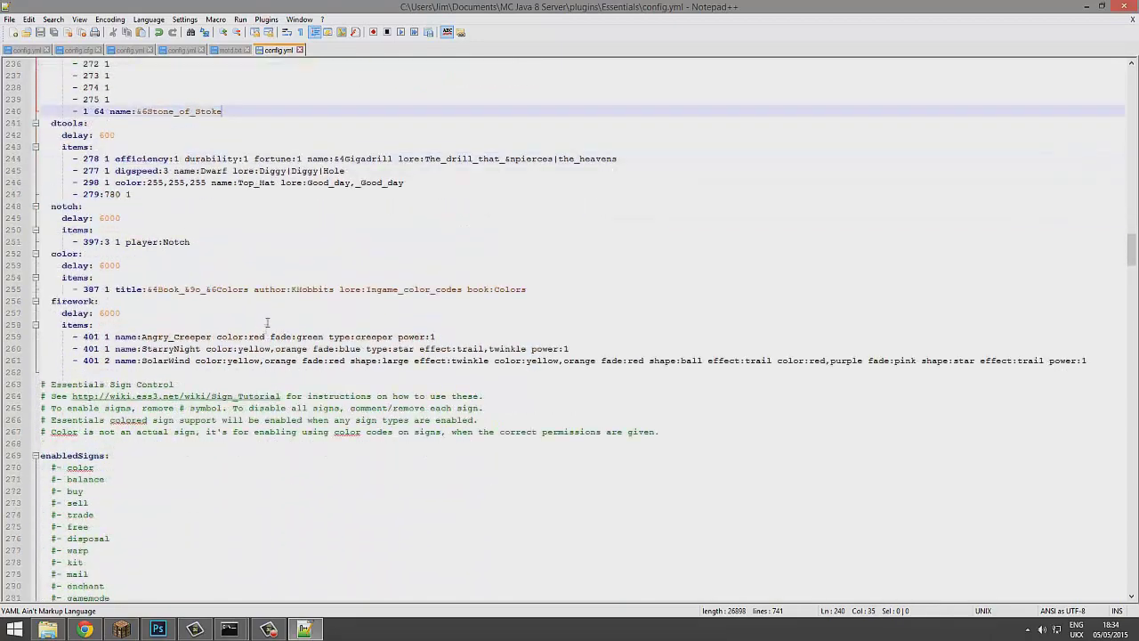
scroll(330, 105, "up", 10)
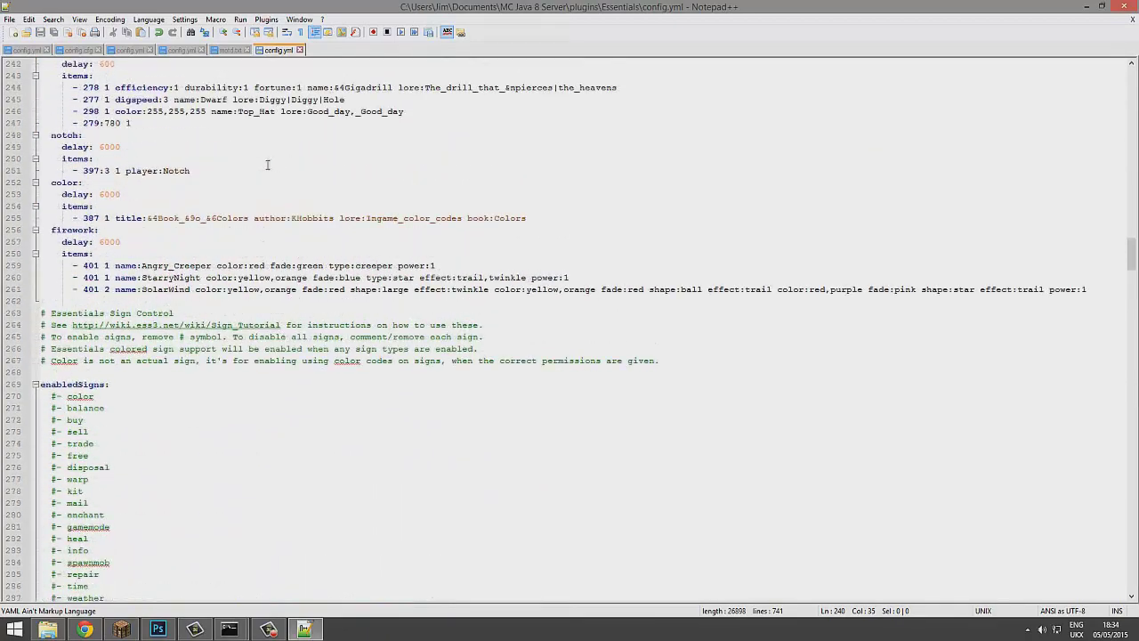
left_click(116, 147)
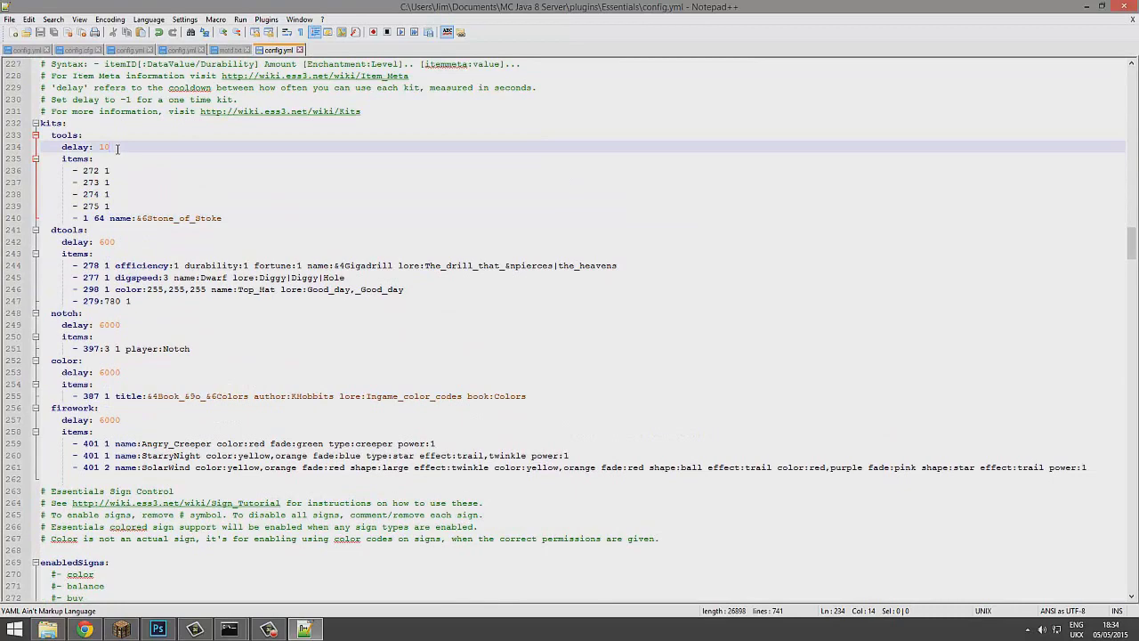
type("0")
scroll(117, 147, "up", 2)
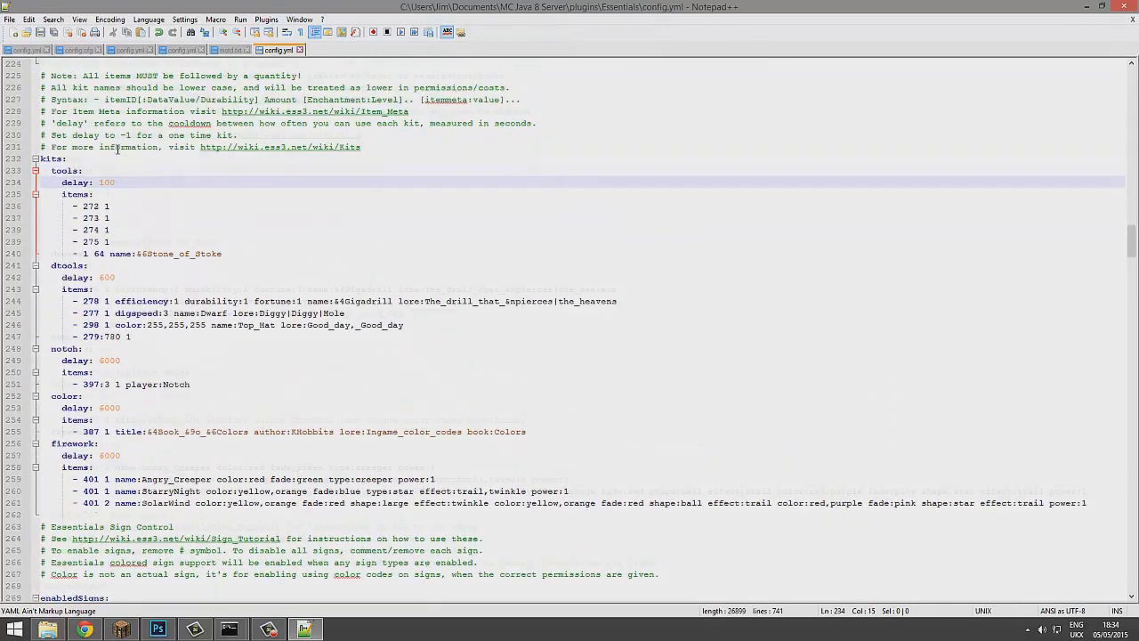
Examine the enabledSigns list in the Essentials Sign Control section.
scroll(123, 149, "down", 15)
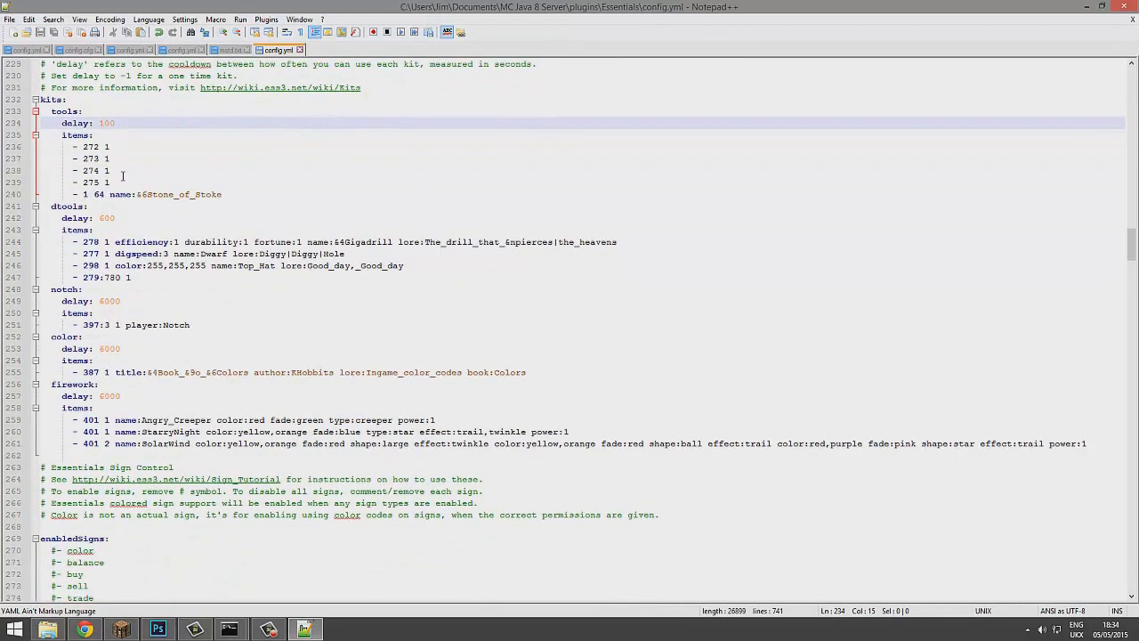
scroll(271, 165, "down", 7)
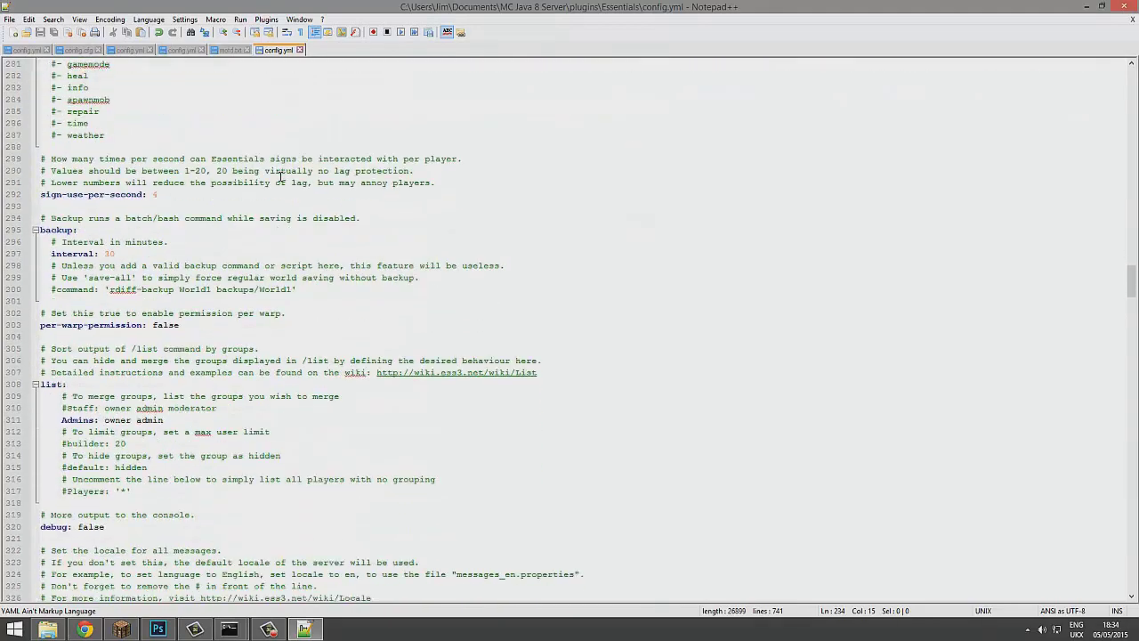
scroll(280, 177, "up", 4)
scroll(280, 176, "up", 2)
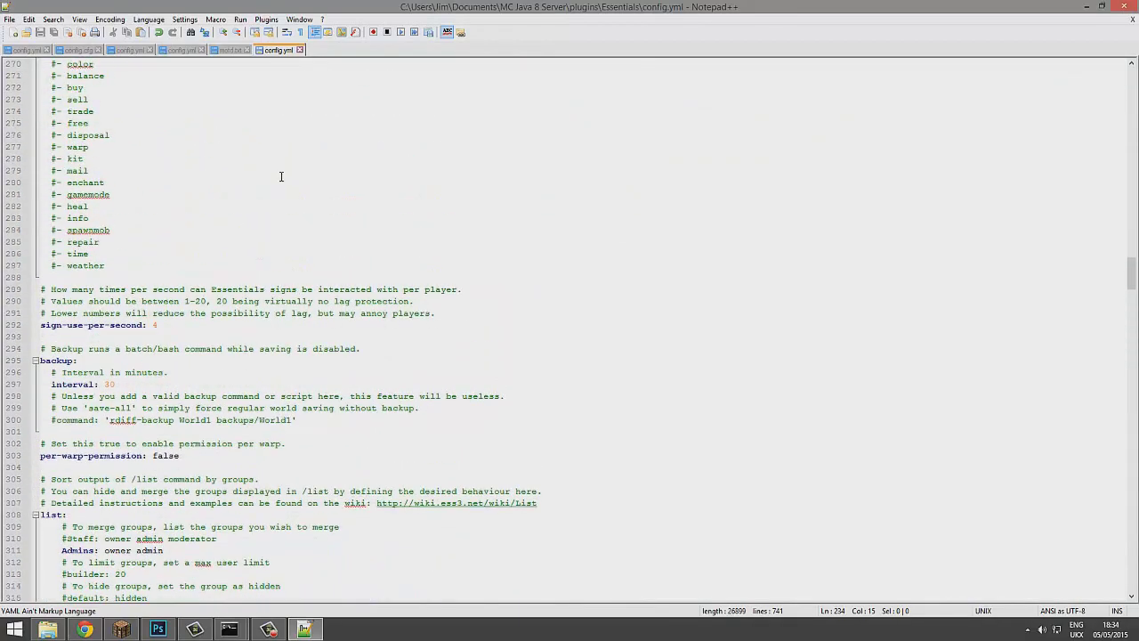
scroll(280, 176, "down", 1)
scroll(143, 194, "up", 5)
left_click_drag(137, 359, 21, 134)
left_click_drag(169, 375, 41, 159)
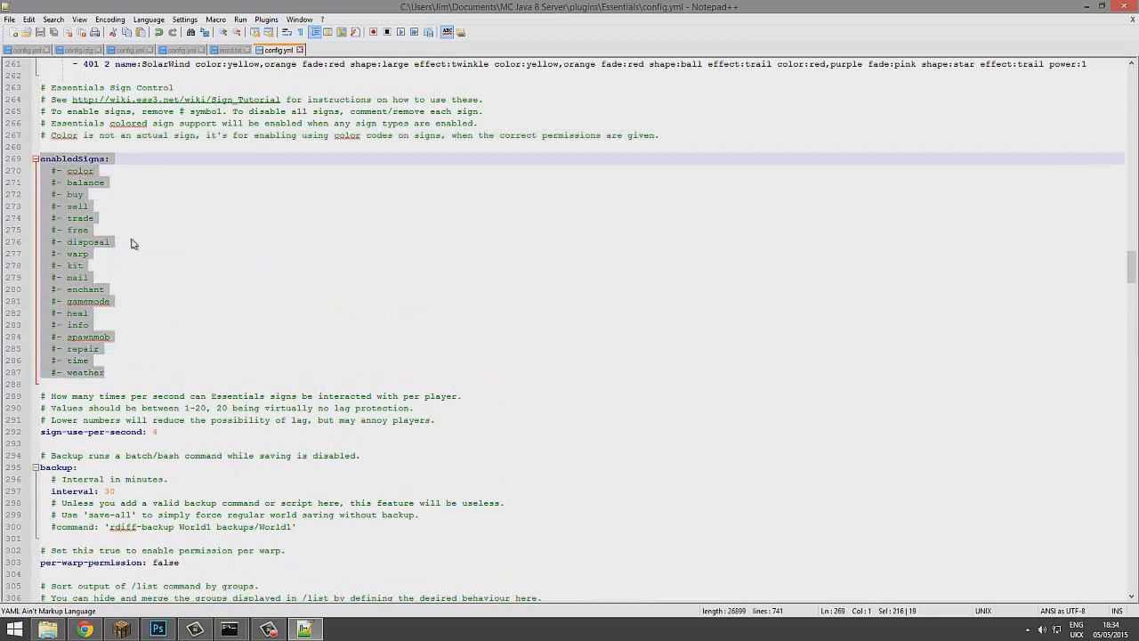
left_click(135, 242)
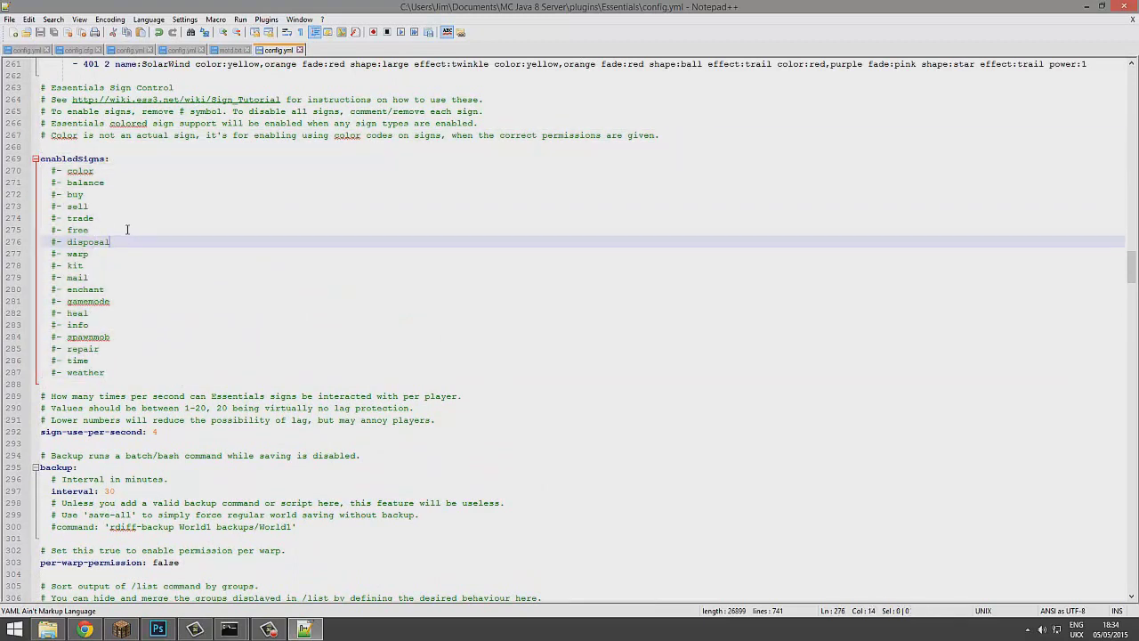
Enable the time sign by removing the # before its entry in the enabledSigns list.
left_click(58, 373)
left_click(56, 361)
key("BackSpace")
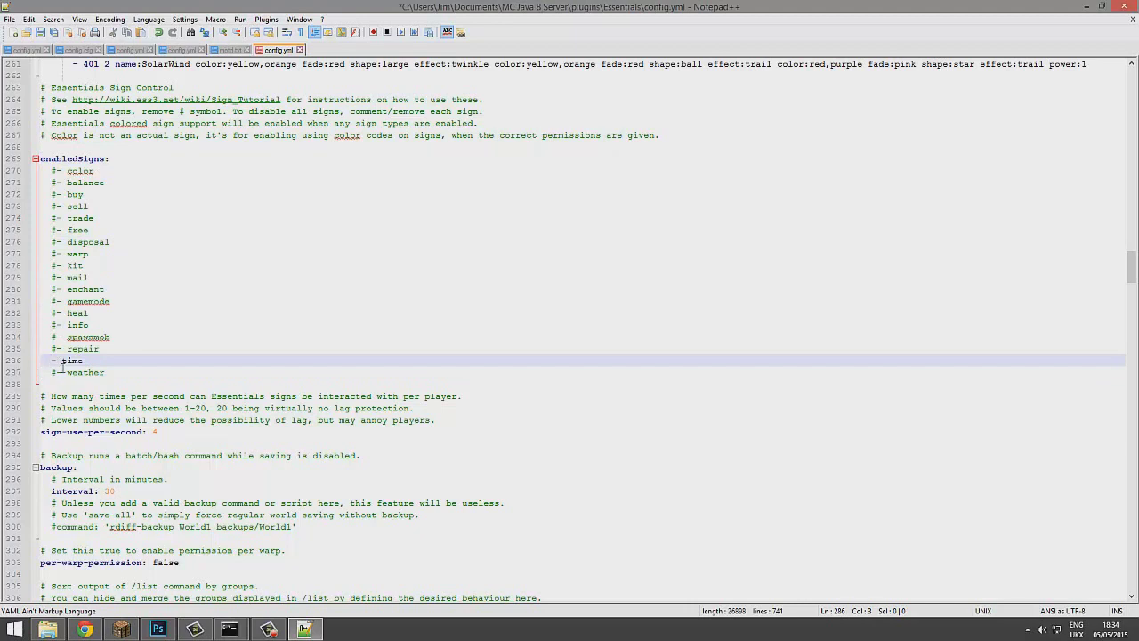
Enable the weather, repair, spawnmob, info and heal signs by removing the # before each entry in the enabledSigns list.
left_click(60, 372)
left_click(54, 372)
key("Delete")
left_click(52, 349)
key("Delete")
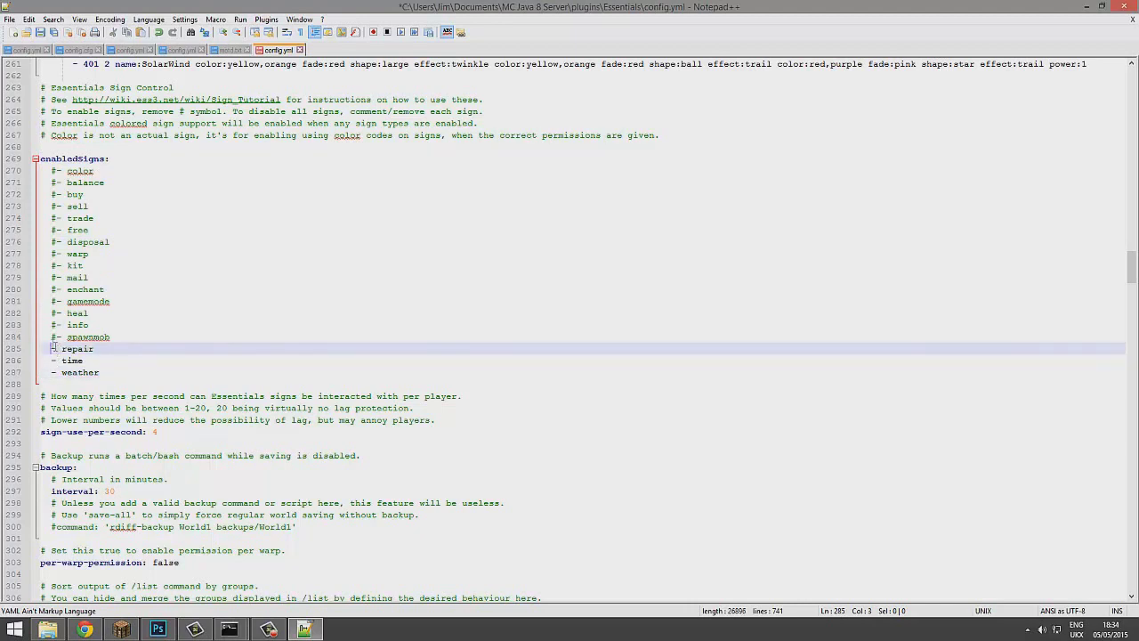
left_click(51, 336)
key("Delete")
left_click(52, 324)
key("Delete")
left_click(51, 313)
key("Delete")
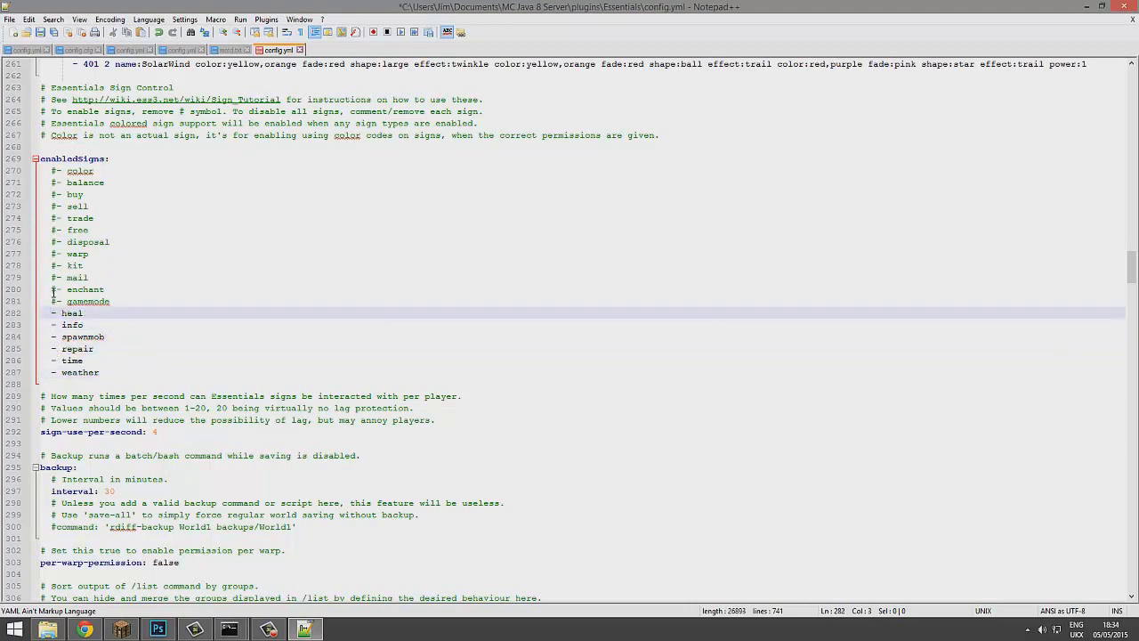
Enable the enchant, gamemode, kit and mail signs by removing the # before each entry.
left_click(52, 289)
key("Delete")
left_click(52, 300)
key("Delete")
left_click(52, 265)
key("Delete")
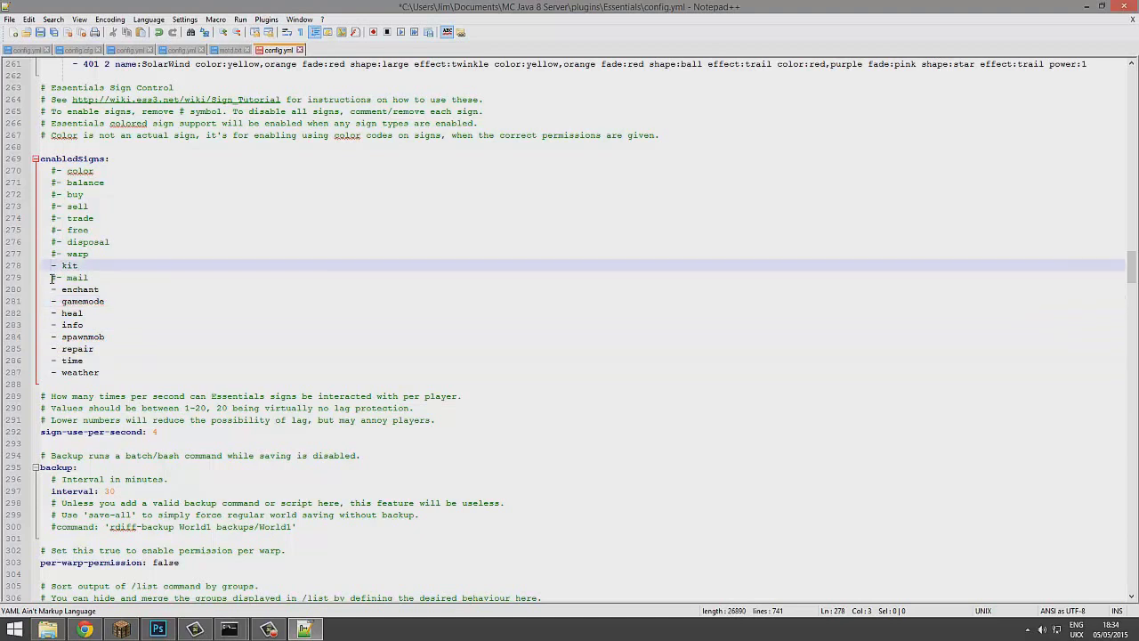
left_click(52, 278)
key("Delete")
Enable the warp and disposal signs by removing the # before each entry, keeping their indentation aligned with the list.
left_click(49, 254)
key("Delete")
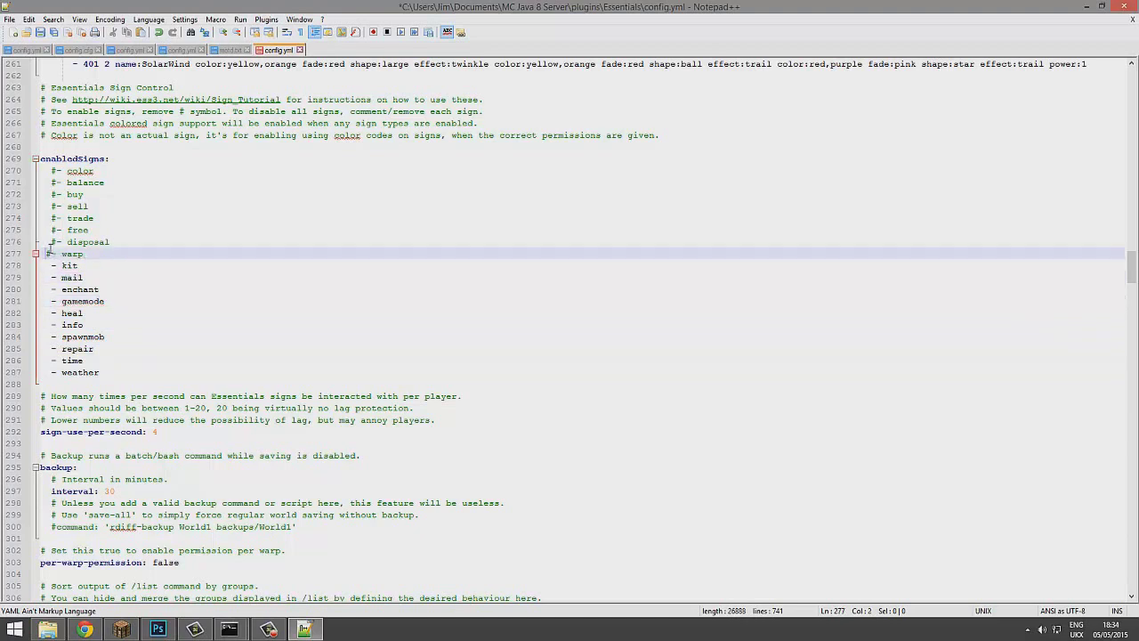
key("Delete")
key("BackSpace")
left_click(51, 242)
key("Delete")
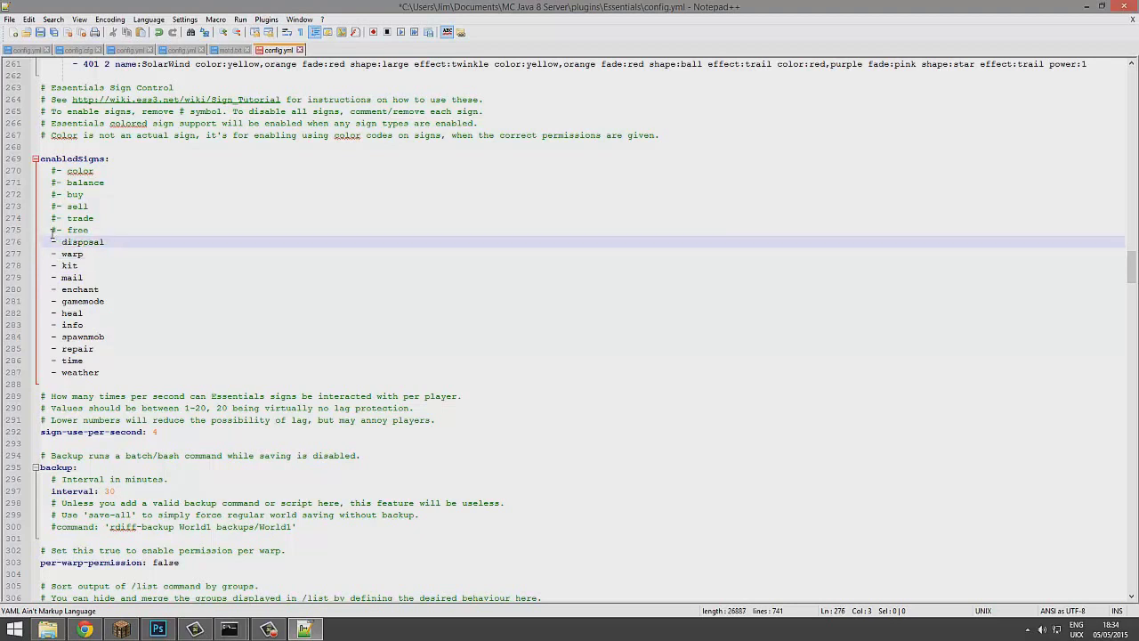
Enable the free, trade, sell, buy, balance and color signs by removing the # before each entry, and save config.yml.
left_click(51, 230)
key("Delete")
left_click(51, 218)
key("Delete")
left_click(50, 207)
key("Delete")
left_click(51, 193)
key("Delete")
left_click(51, 182)
key("Delete")
left_click(51, 170)
key("Delete")
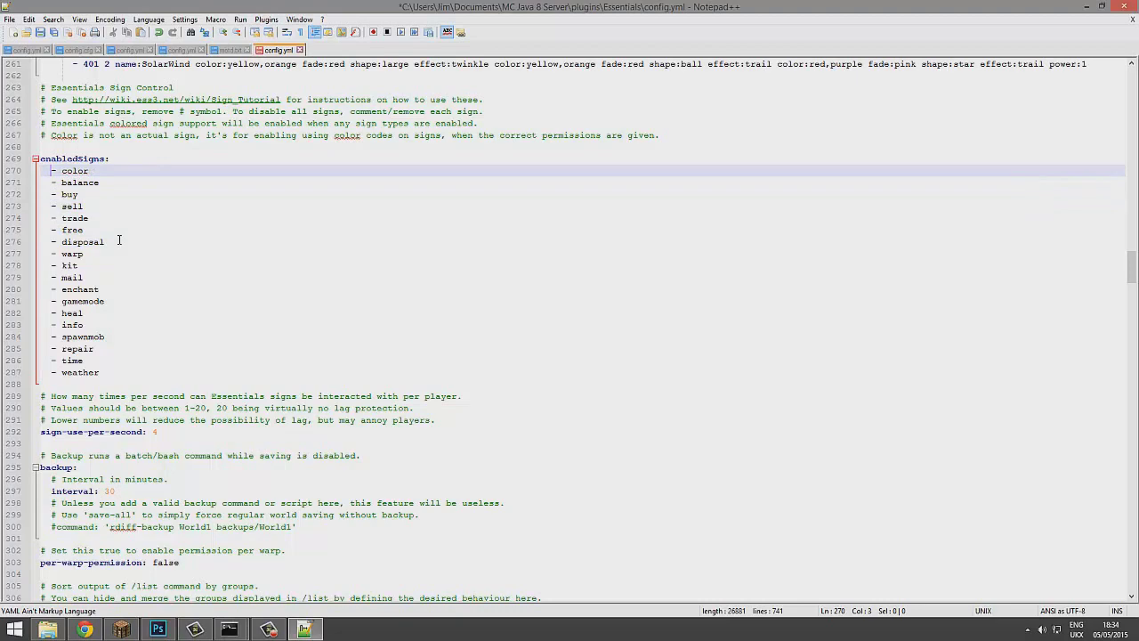
key("ctrl+s")
Examine the backup, per-warp permission, list, locale and auto-afk settings below the enabledSigns list.
scroll(118, 240, "down", 8)
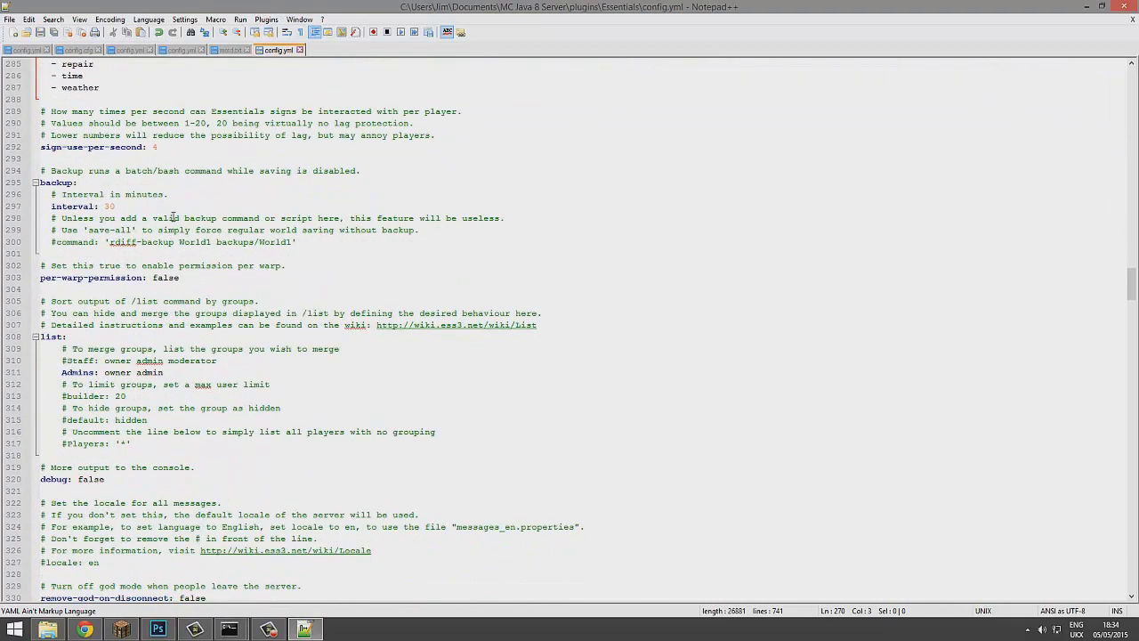
scroll(239, 165, "down", 3)
scroll(305, 182, "up", 2)
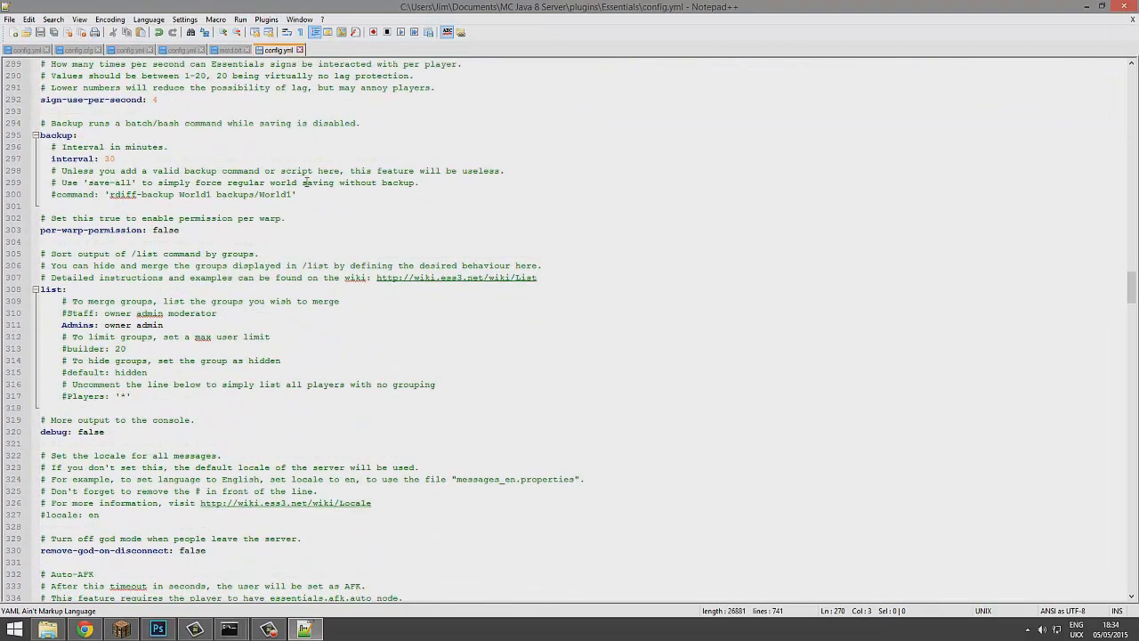
left_click_drag(313, 229, 110, 123)
scroll(285, 260, "down", 4)
left_click(301, 275)
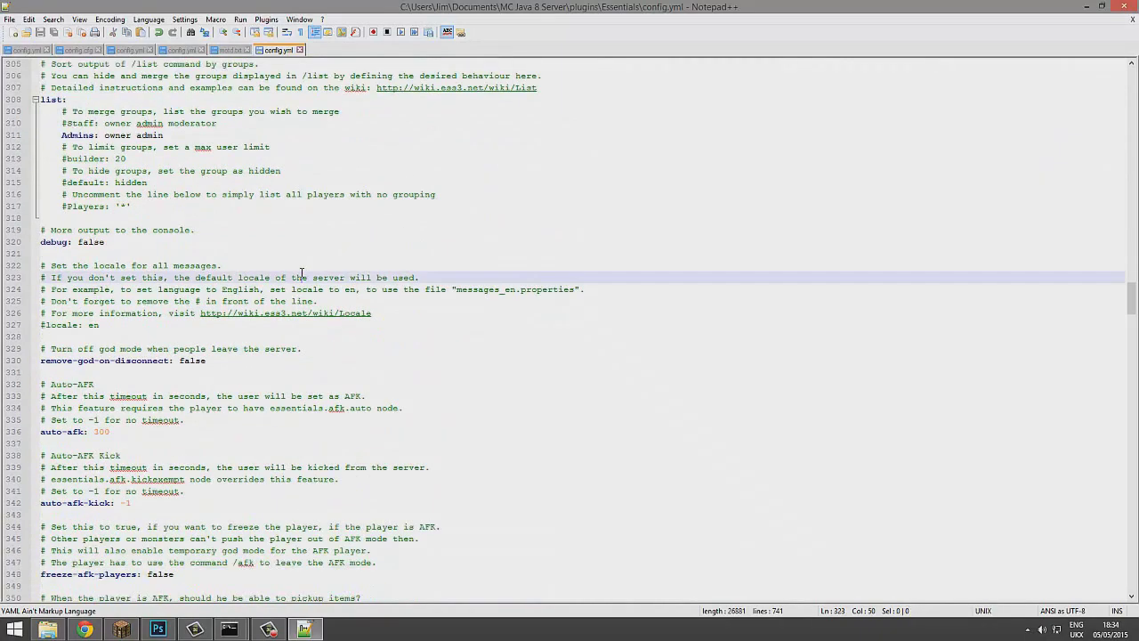
scroll(293, 278, "down", 2)
left_click_drag(110, 337, 100, 336)
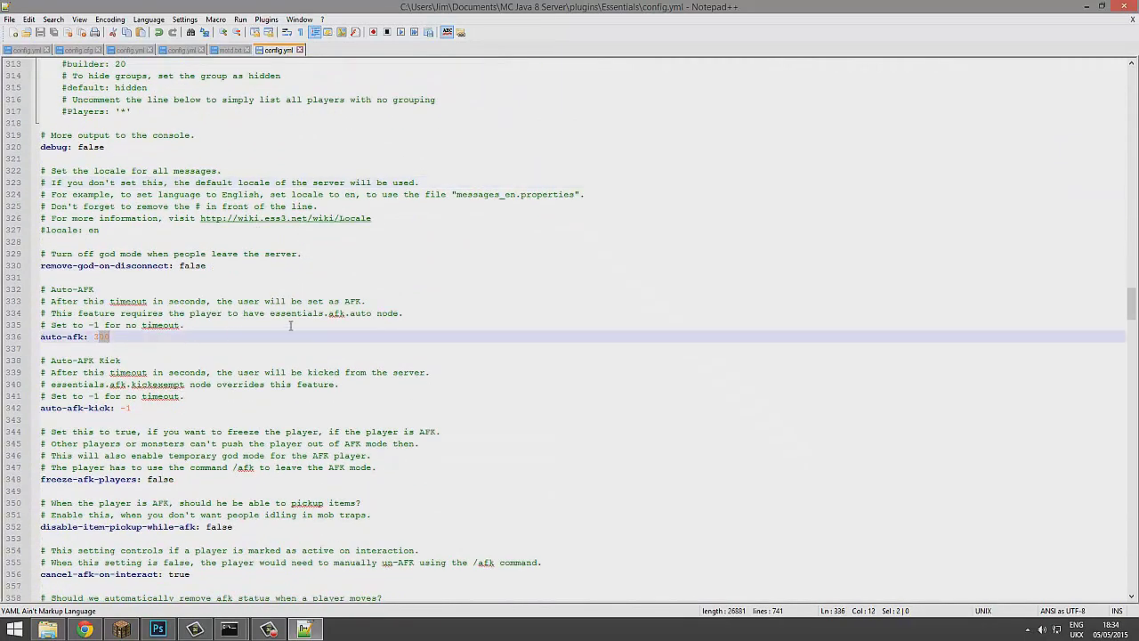
left_click(208, 350)
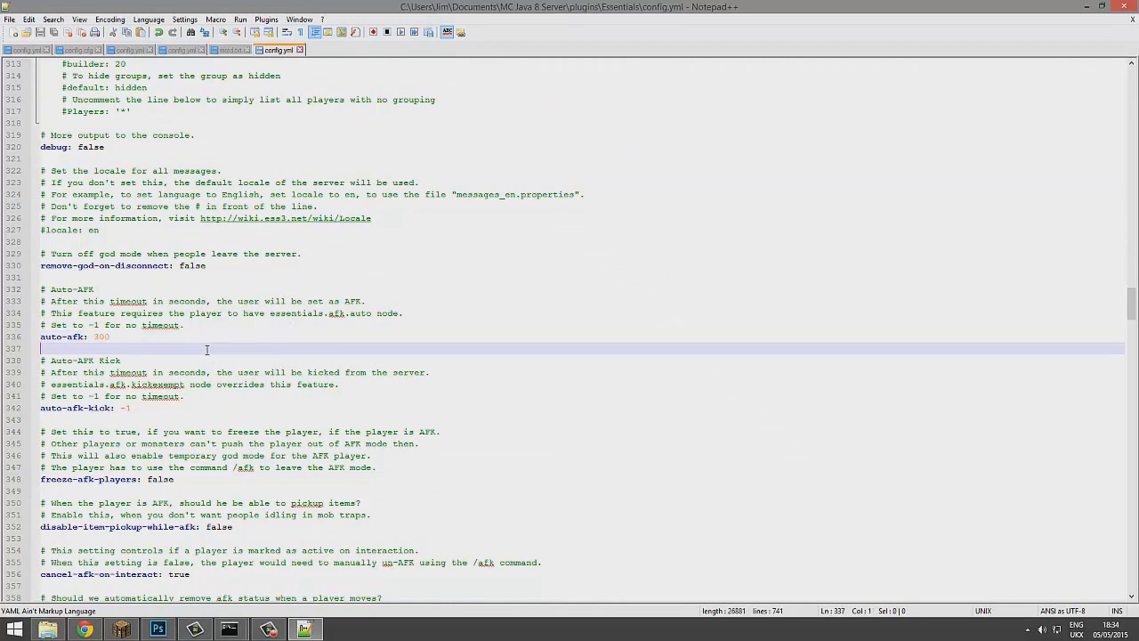
Set auto-afk-kick to 301, and save config.yml.
scroll(208, 326, "down", 3)
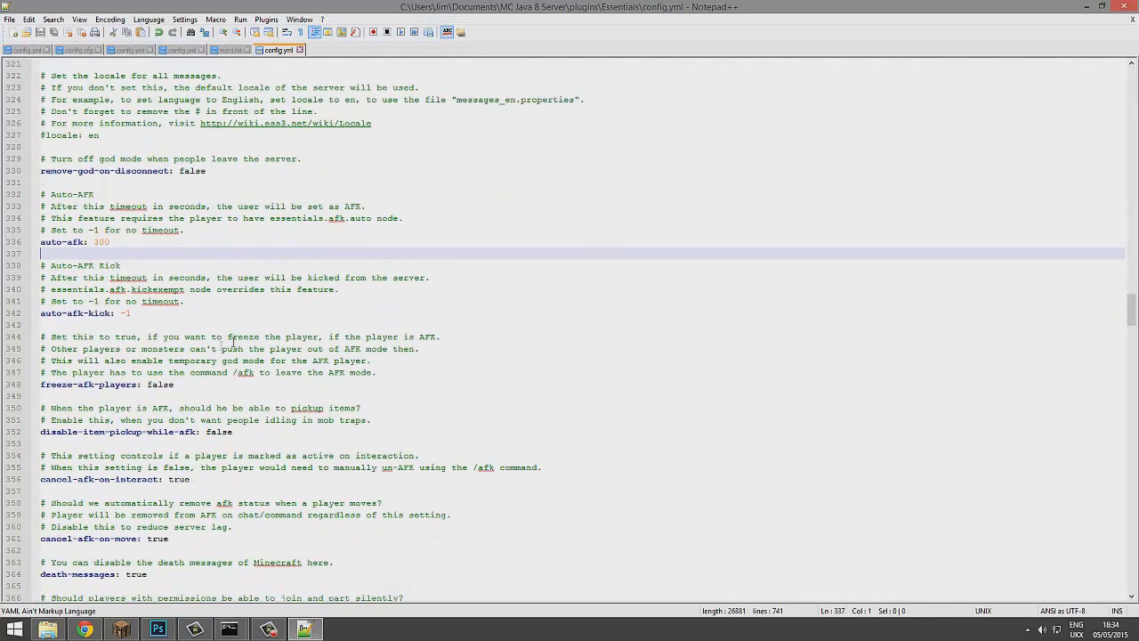
left_click_drag(133, 313, 125, 314)
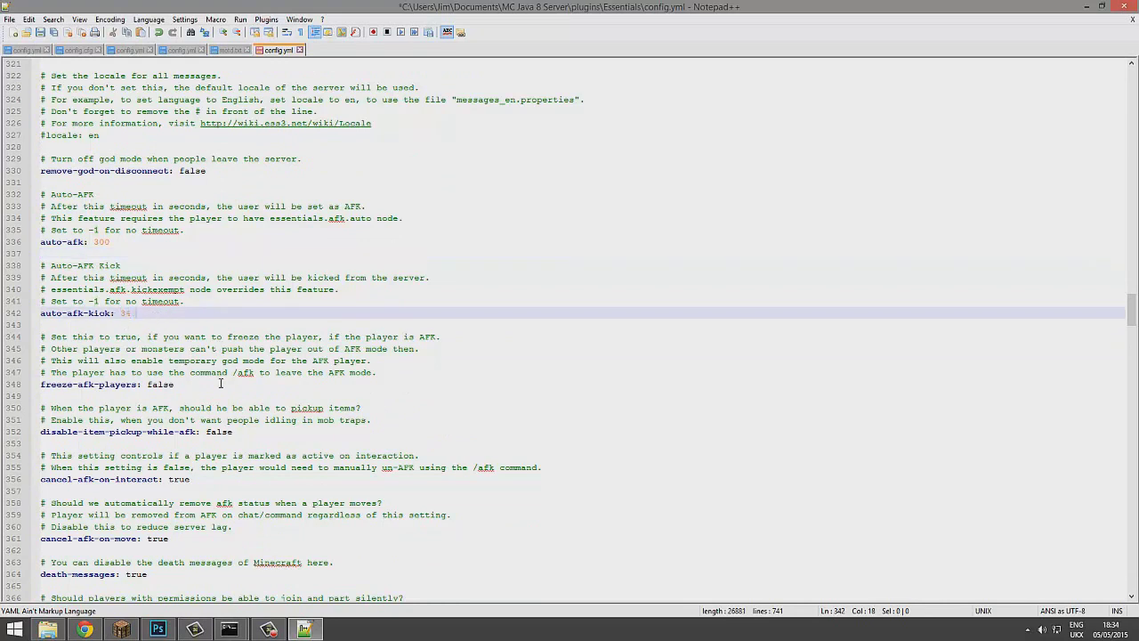
type("301")
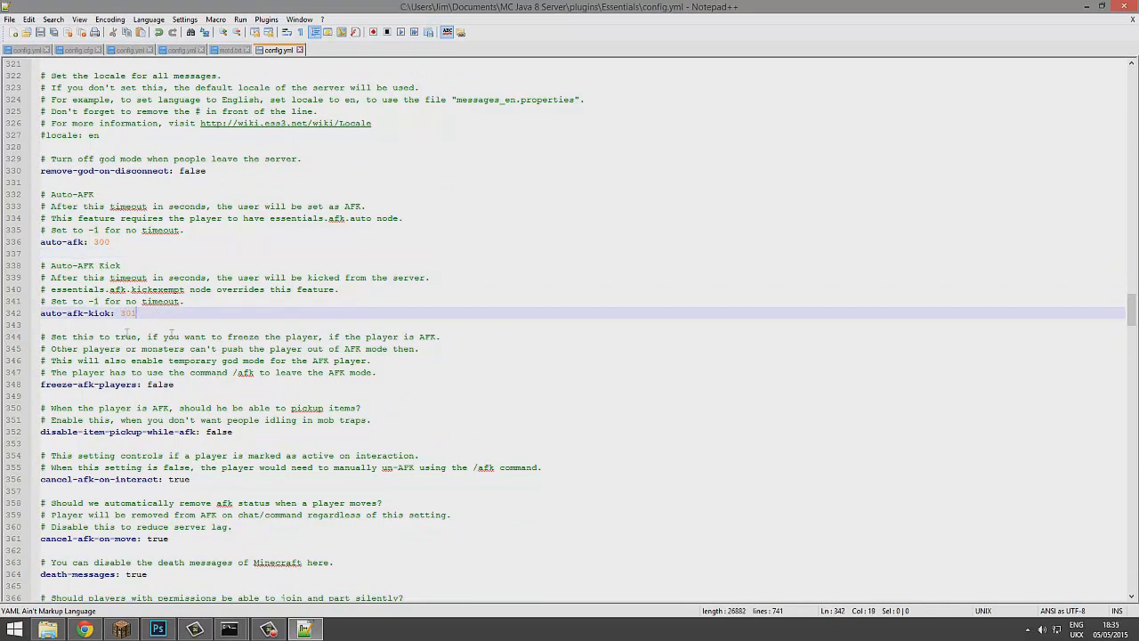
Examine the AFK, death message, custom join and quit message, stack size and repair-enchanted settings.
scroll(309, 402, "down", 7)
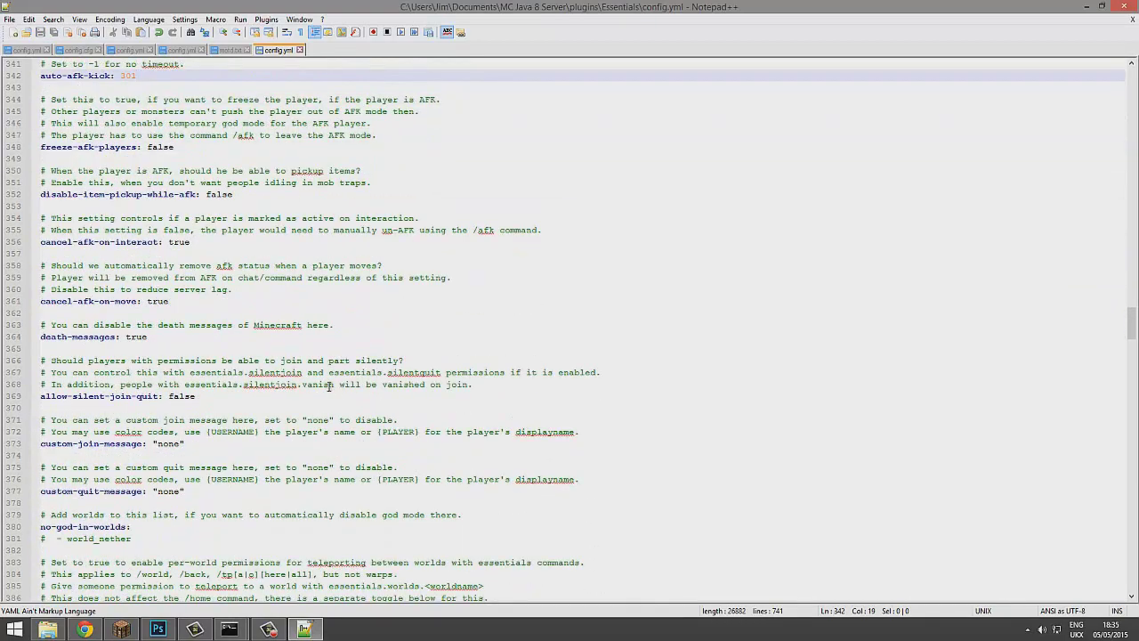
scroll(365, 309, "down", 2)
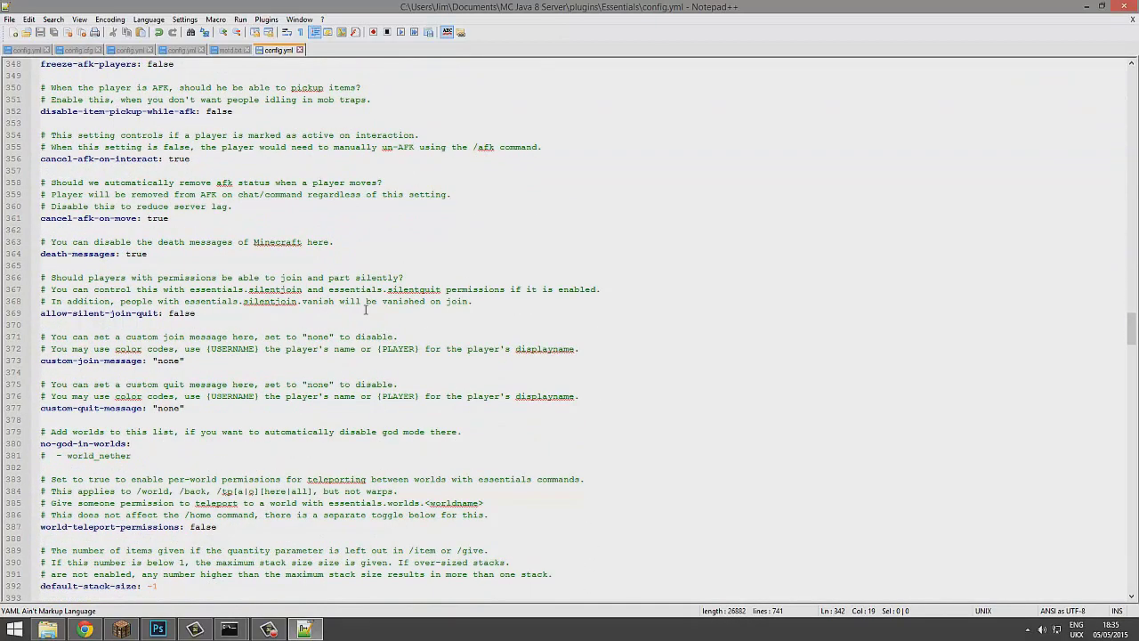
scroll(347, 314, "down", 1)
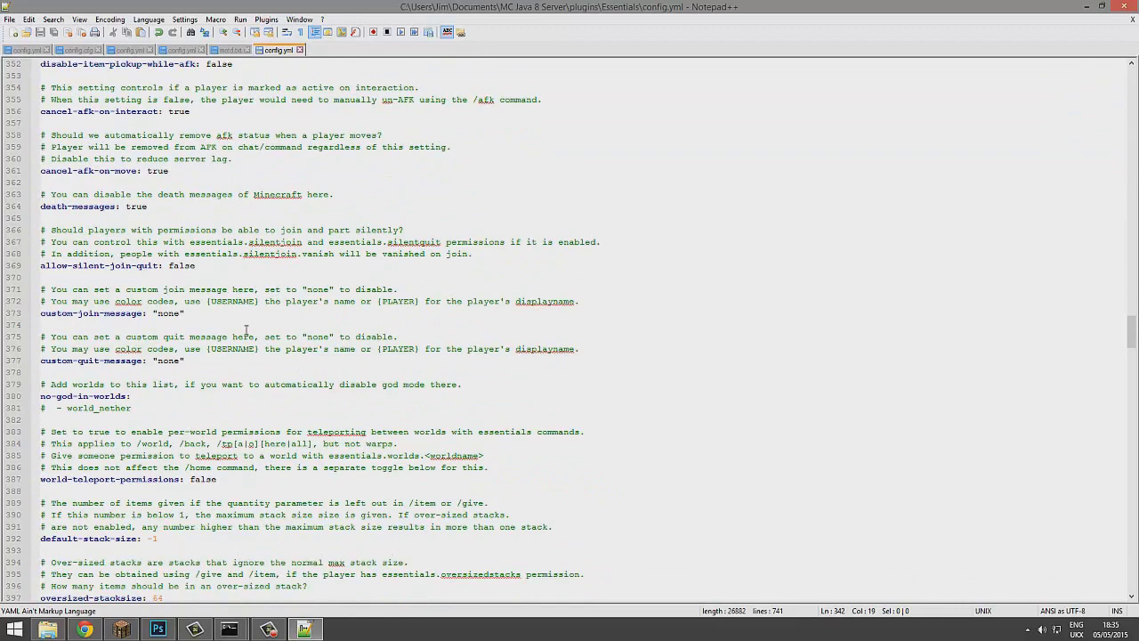
left_click(178, 313)
left_click(313, 372)
scroll(313, 372, "down", 1)
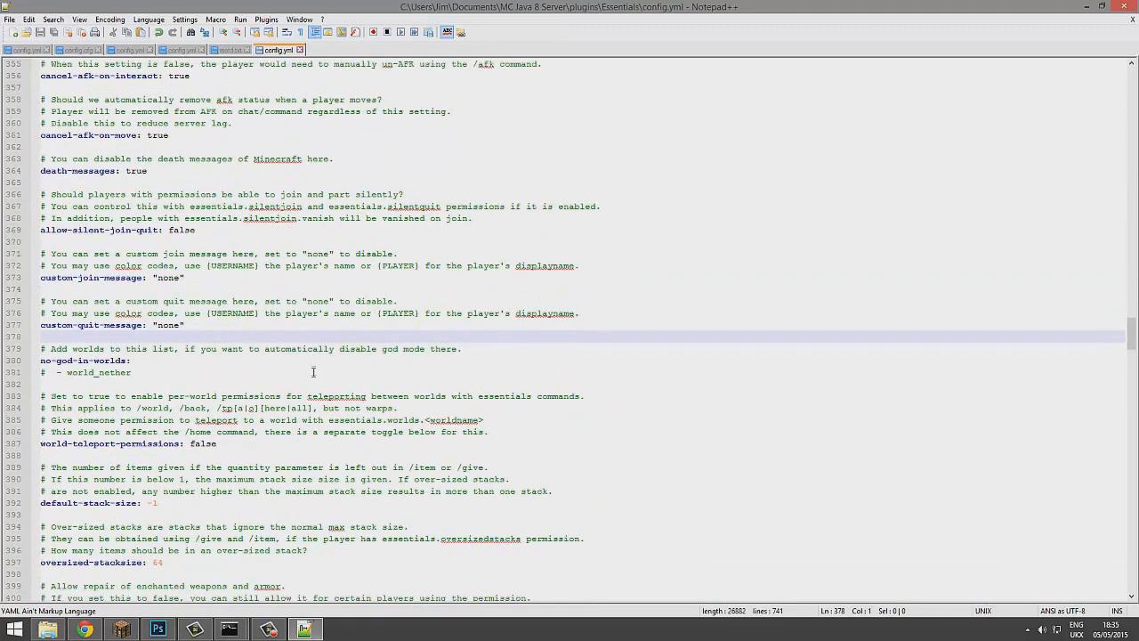
scroll(313, 372, "down", 8)
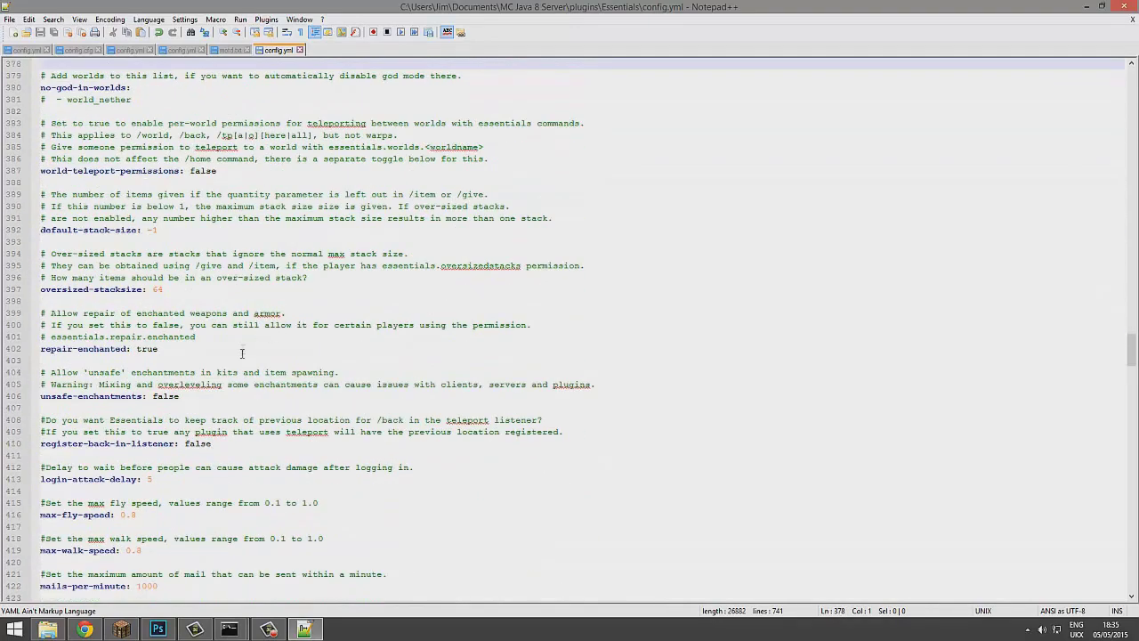
left_click_drag(242, 349, 126, 348)
scroll(309, 360, "down", 1)
Set unsafe-enchantments to true, and save config.yml.
left_click_drag(198, 375, 83, 376)
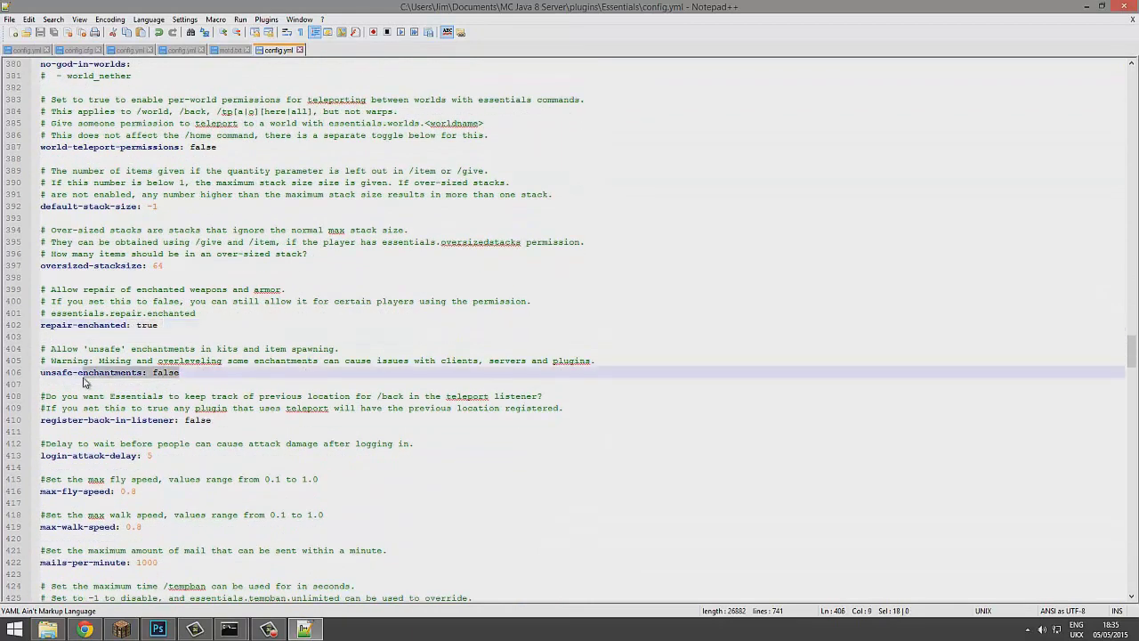
left_click(201, 379)
left_click_drag(180, 374, 151, 373)
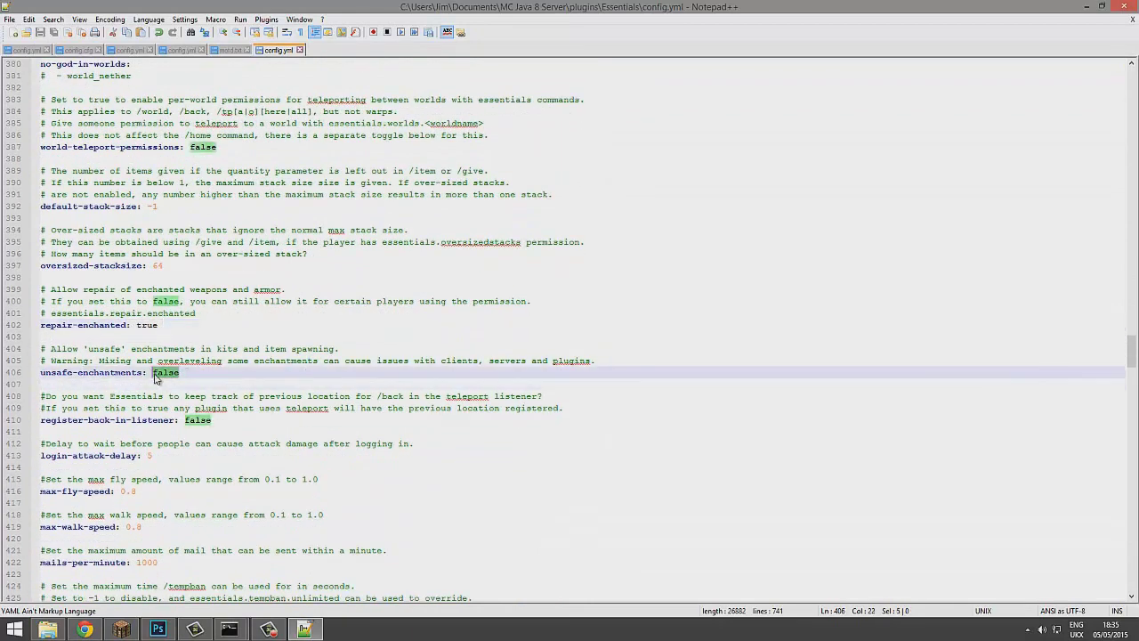
type("true")
key("ctrl+s")
Add the home rank line 'donator: 15' below the staff entry in the sethome-multiple list, and save config.yml.
scroll(140, 374, "down", 5)
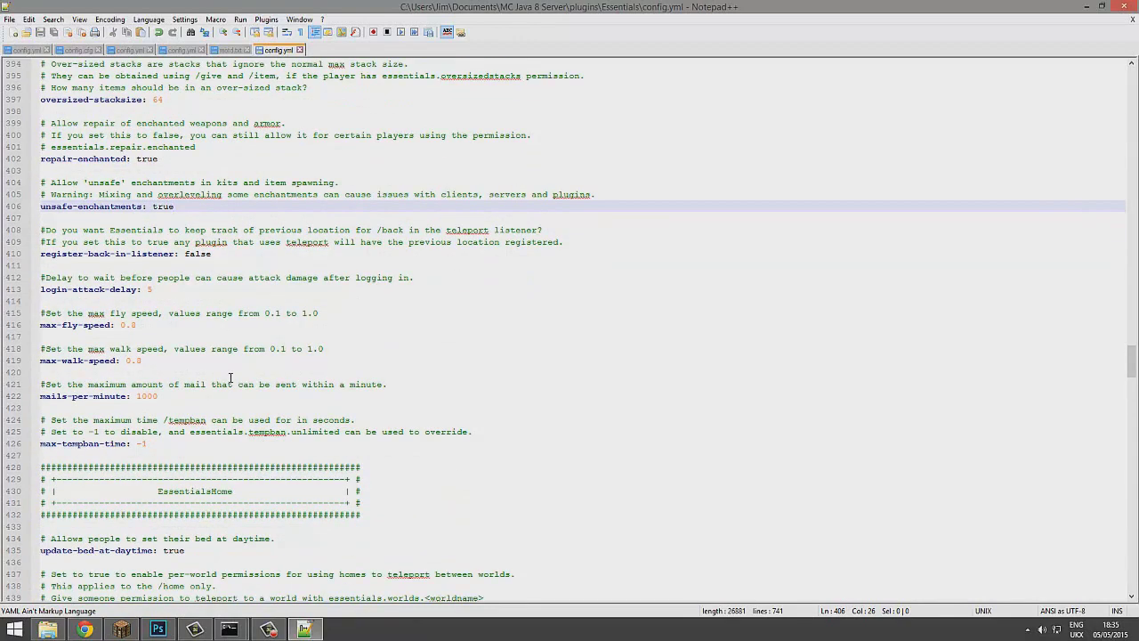
left_click(89, 335)
left_click_drag(233, 358, 58, 313)
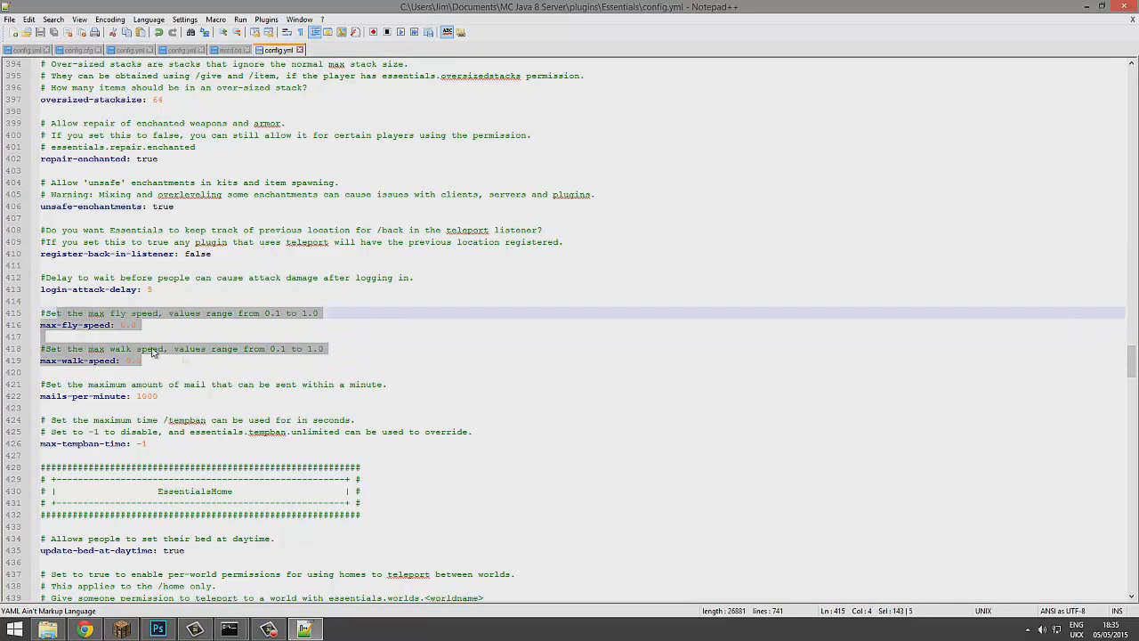
left_click(155, 359)
scroll(178, 356, "down", 10)
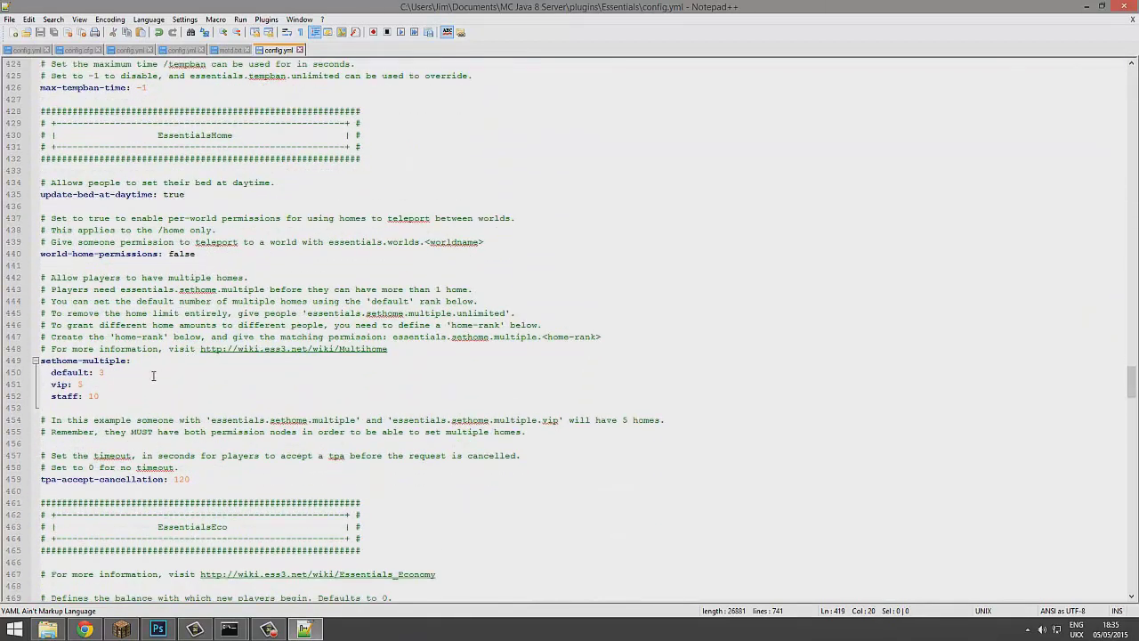
left_click(137, 394)
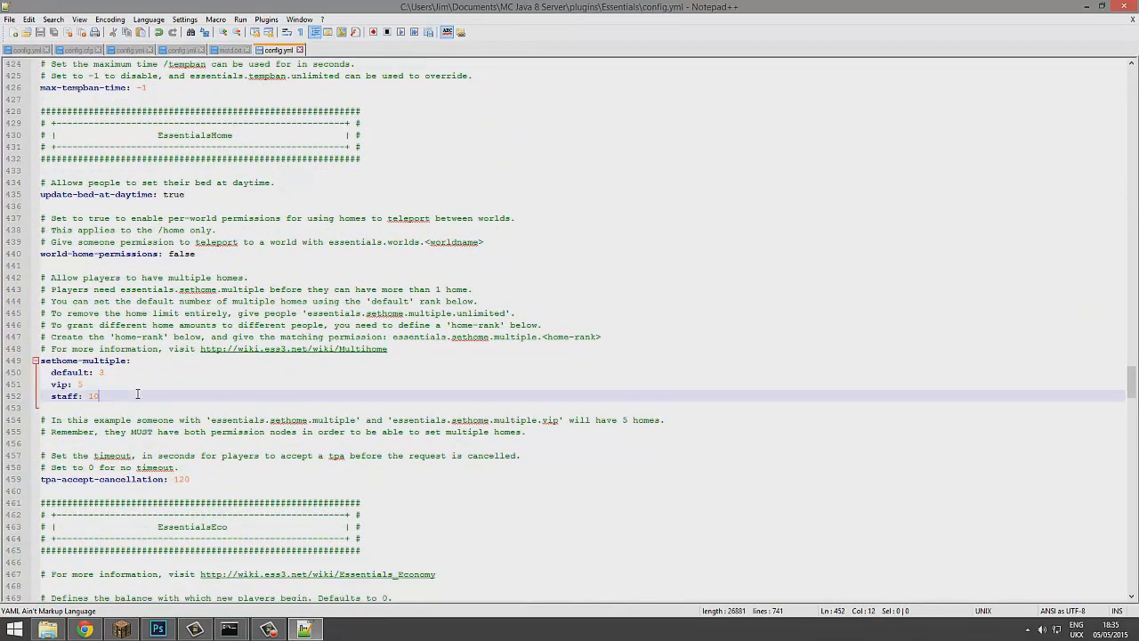
key("Return")
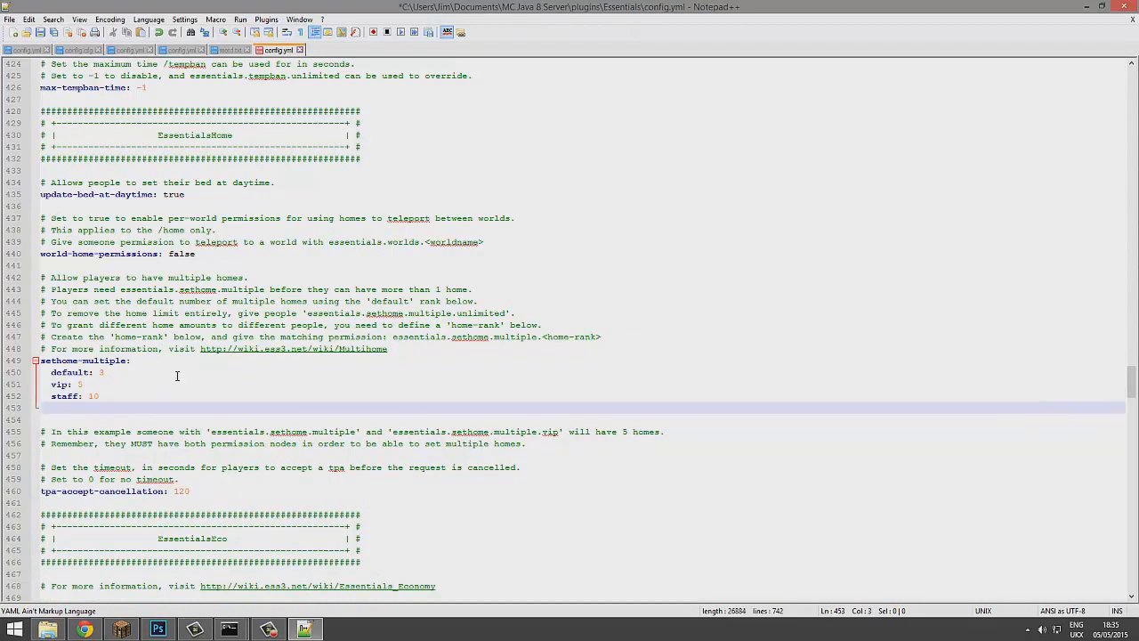
type("donator: 15")
key("ctrl+s")
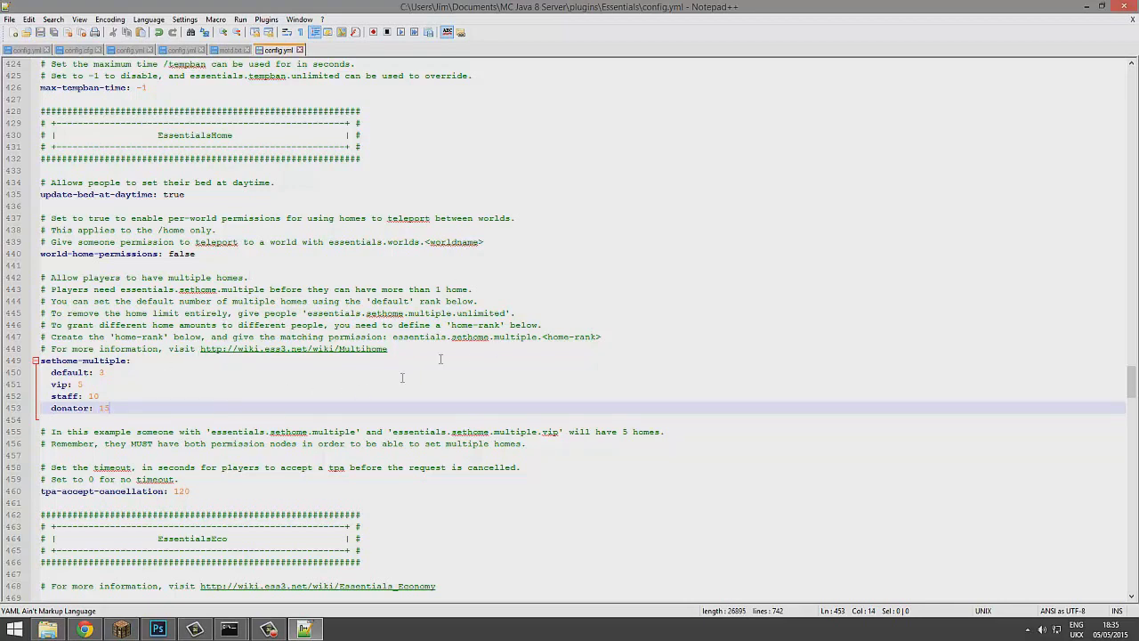
Examine the essentials.sethome.multiple permission note and the donator entry it applies to.
left_click_drag(393, 337, 538, 337)
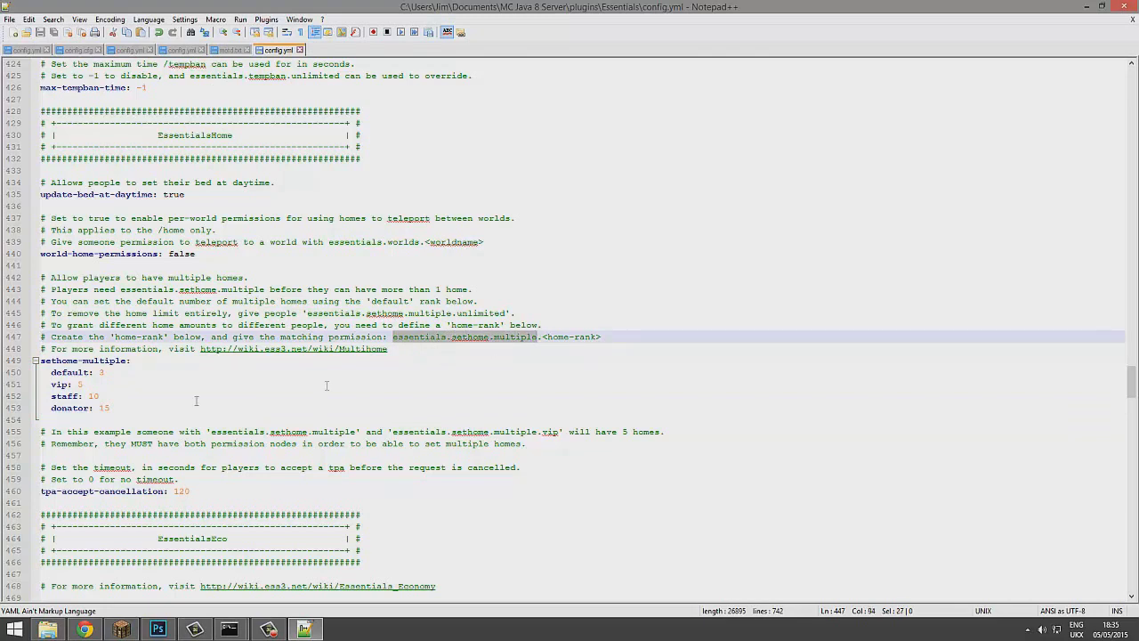
left_click(81, 411)
left_click(469, 349)
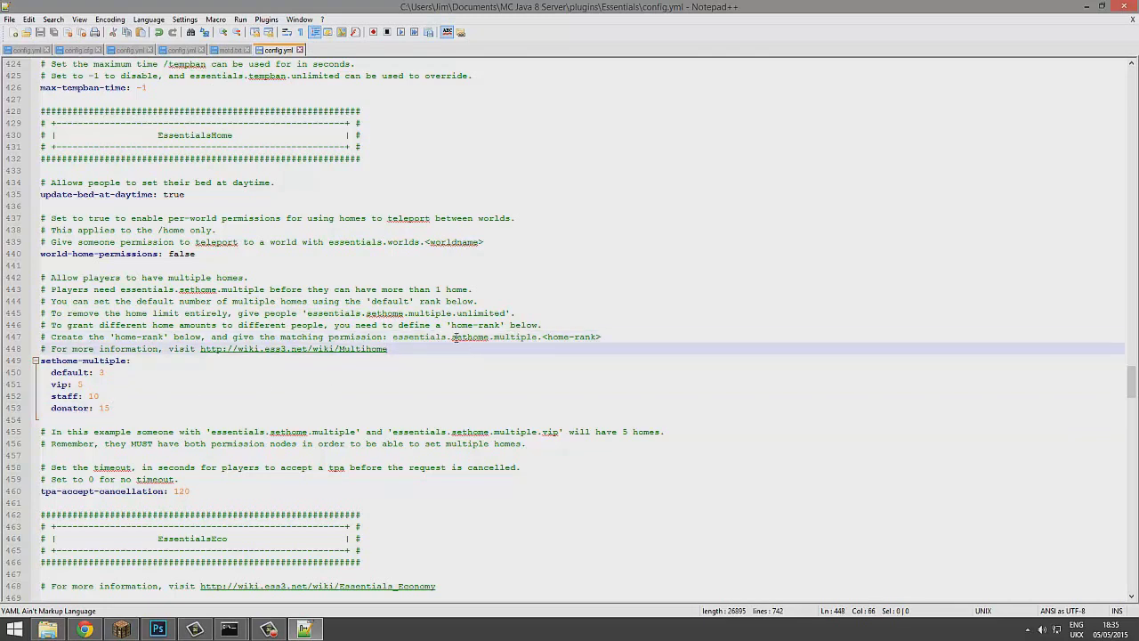
left_click(184, 409)
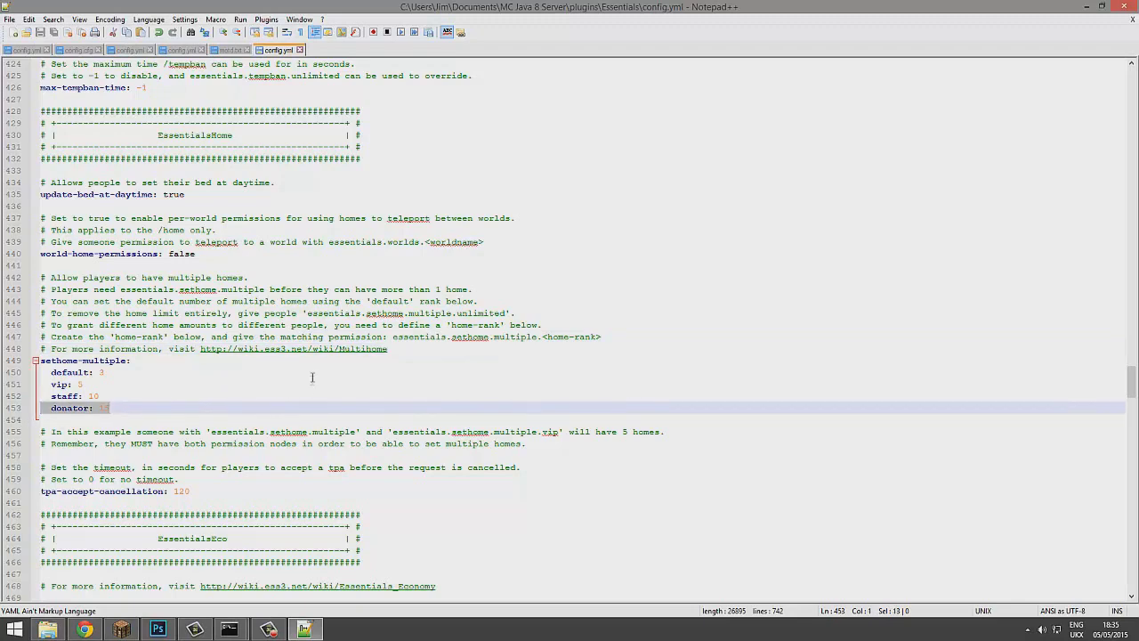
key("Up")
key("Up")
key("Up")
Set starting-balance to 2000 in the EssentialsEco section, and save config.yml.
scroll(185, 427, "down", 5)
scroll(189, 430, "down", 2)
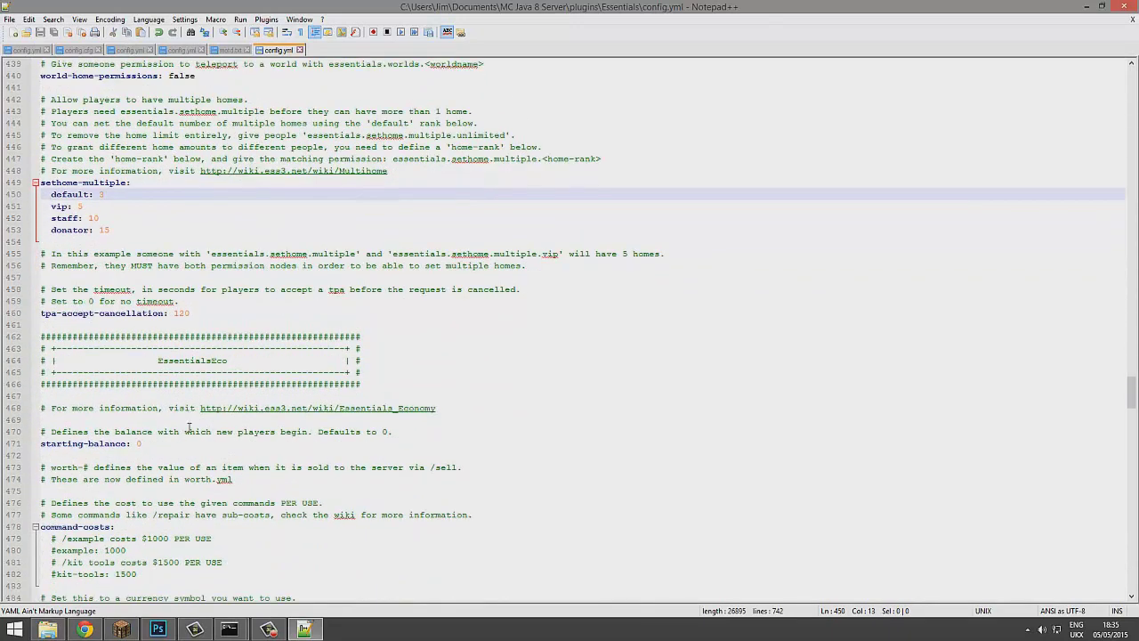
left_click(163, 401)
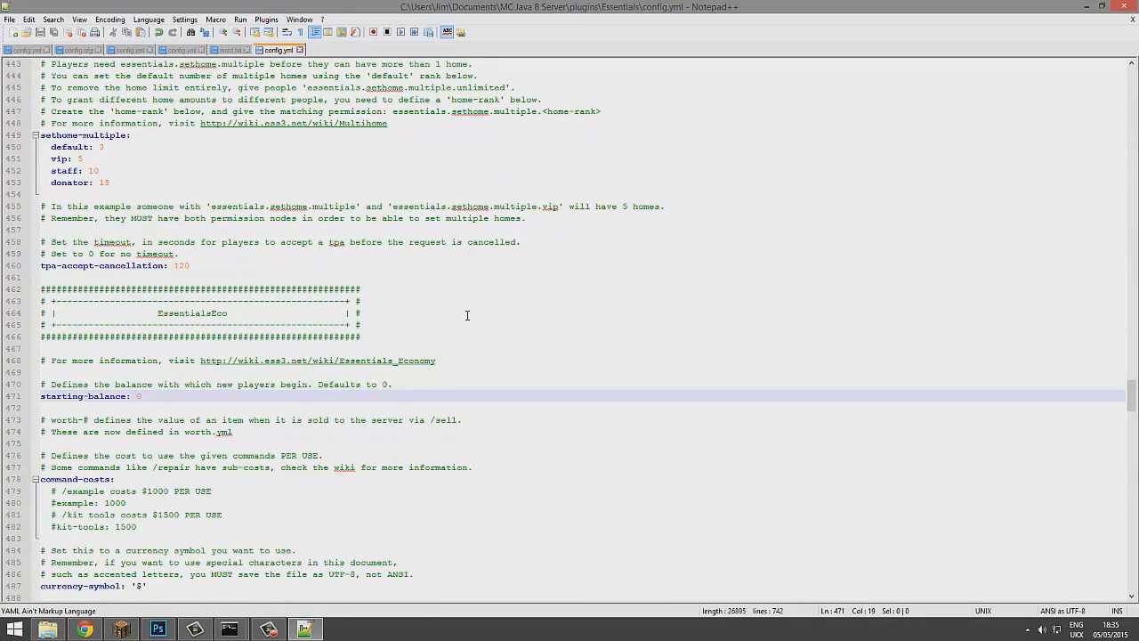
type("200")
Set currency-symbol to '£' in the EssentialsEco section, and save config.yml.
scroll(306, 392, "down", 2)
left_click_drag(145, 527, 138, 527)
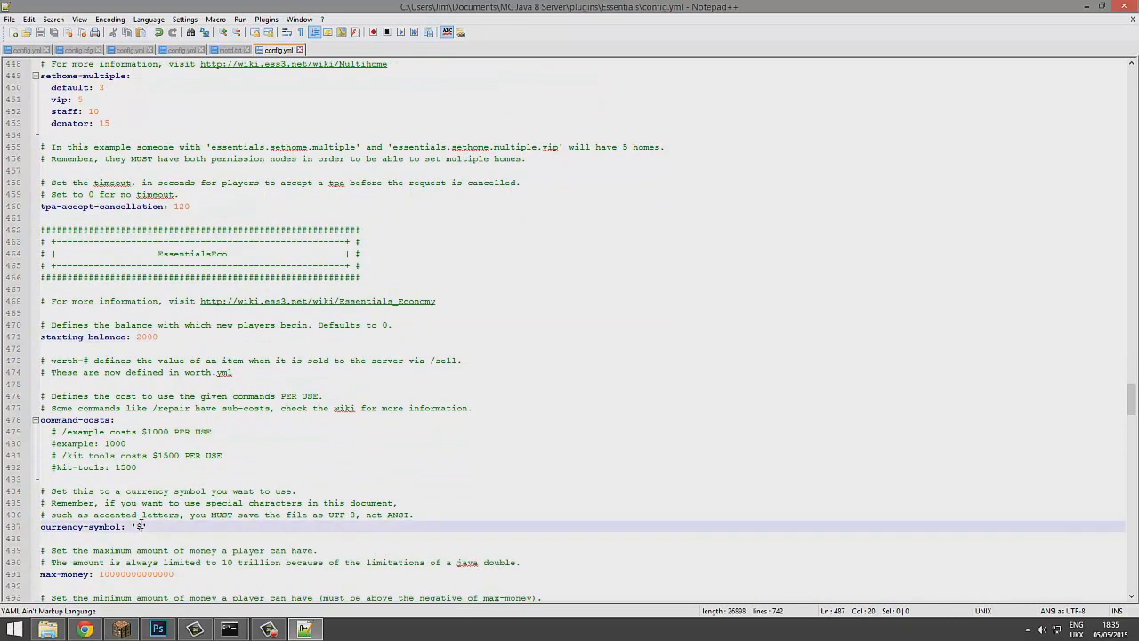
type("£")
scroll(318, 433, "down", 6)
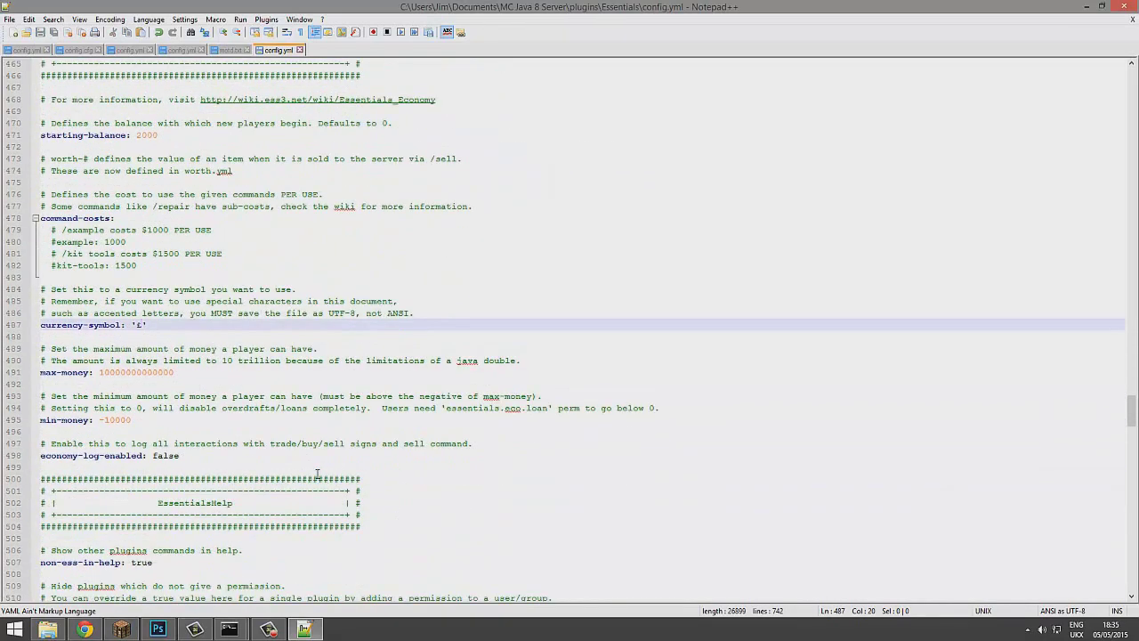
scroll(316, 468, "down", 1)
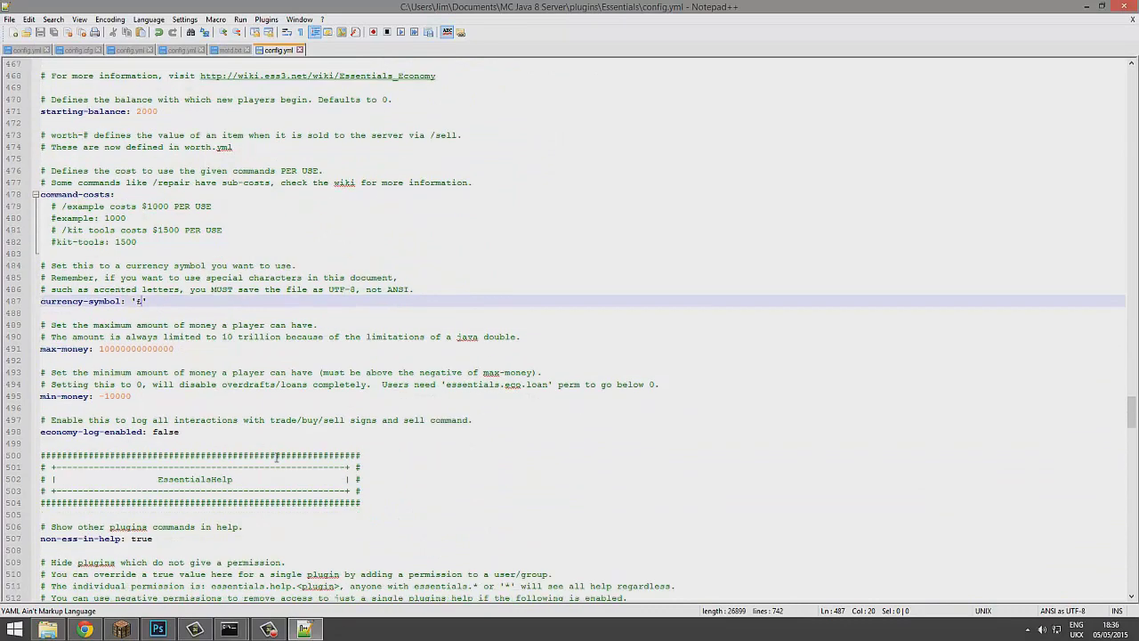
Set min-money to 0 in the EssentialsEco section, and save config.yml.
left_click_drag(133, 396, 100, 396)
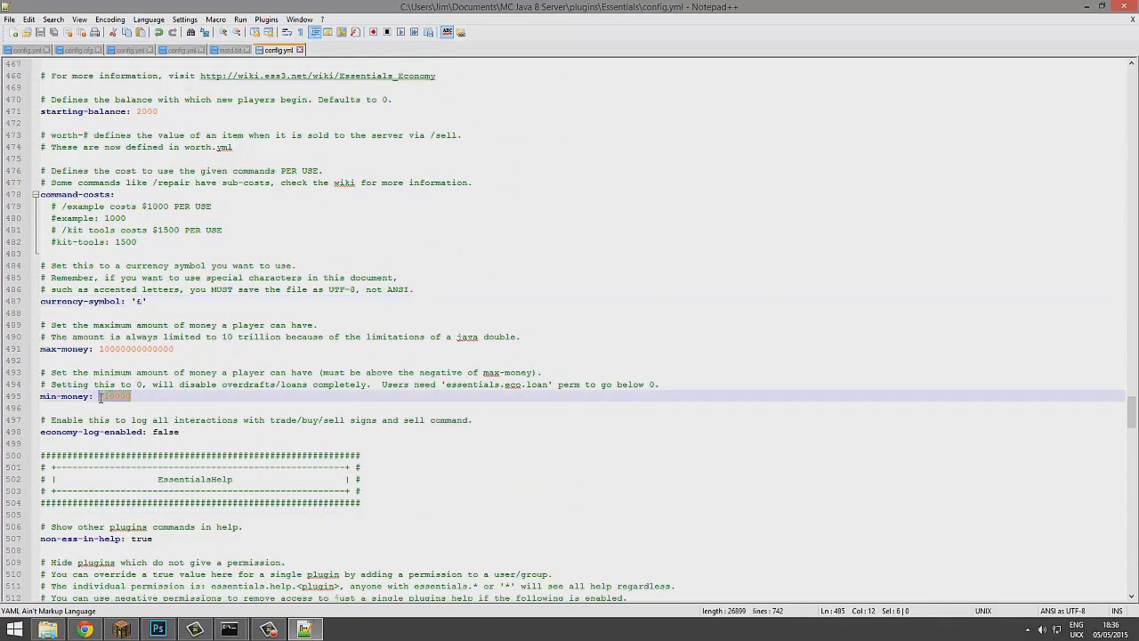
type("0")
left_click_drag(74, 385, 311, 395)
left_click(307, 395)
scroll(171, 440, "down", 3)
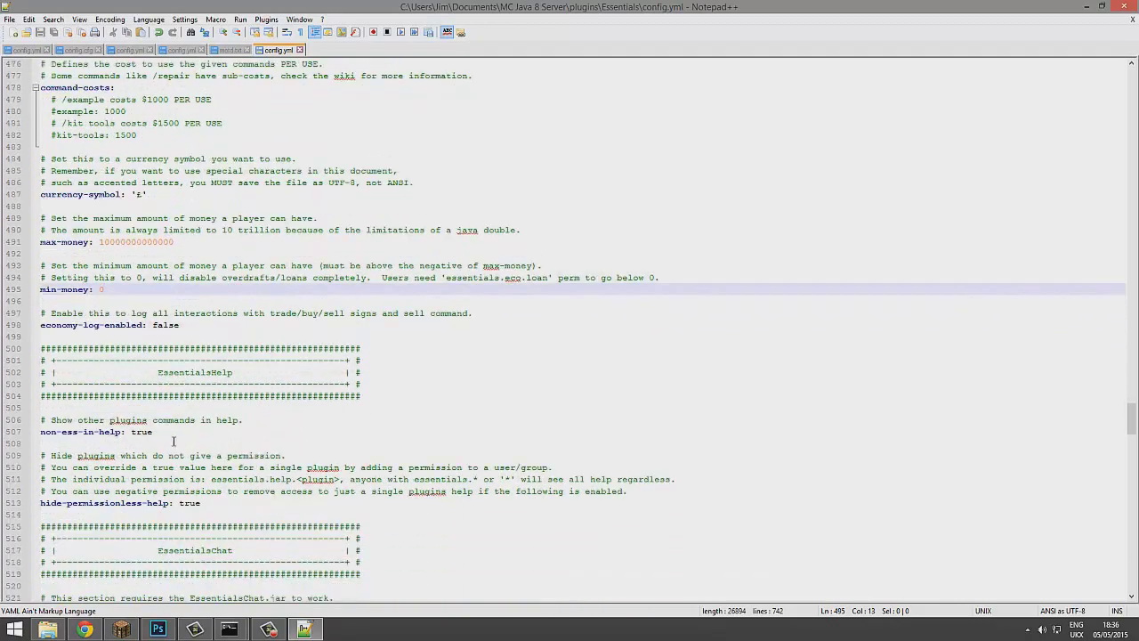
Examine the economy-log-enabled setting and its comment at the end of the EssentialsEco section.
left_click_drag(183, 325, 78, 320)
scroll(89, 338, "down", 5)
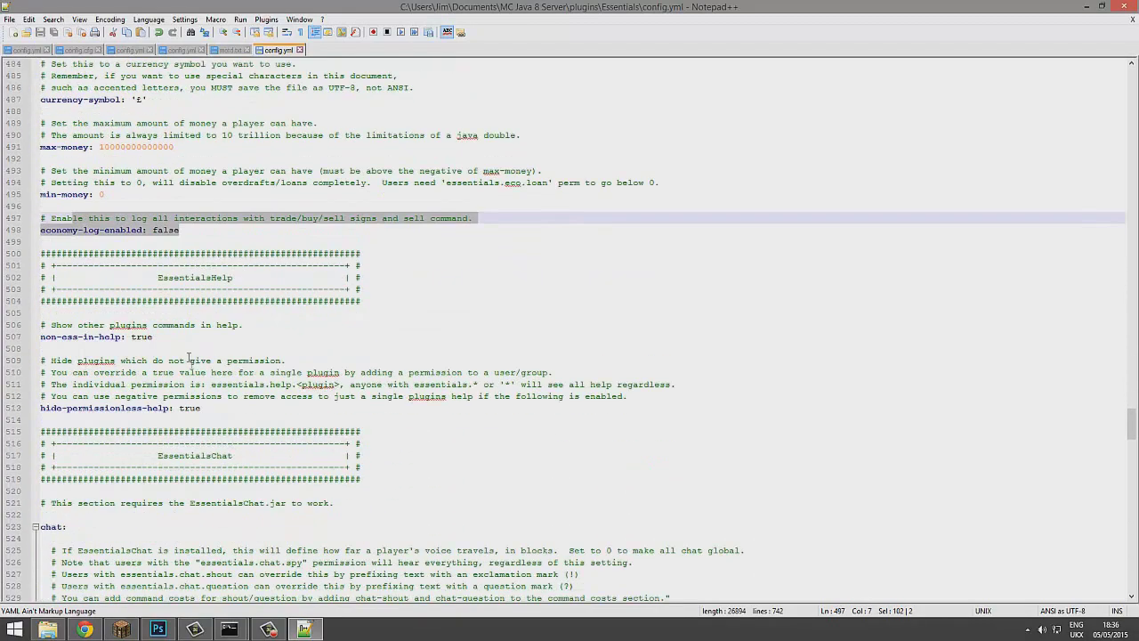
left_click(194, 371)
scroll(195, 371, "up", 1)
left_click_drag(258, 162, 39, 132)
left_click(226, 163)
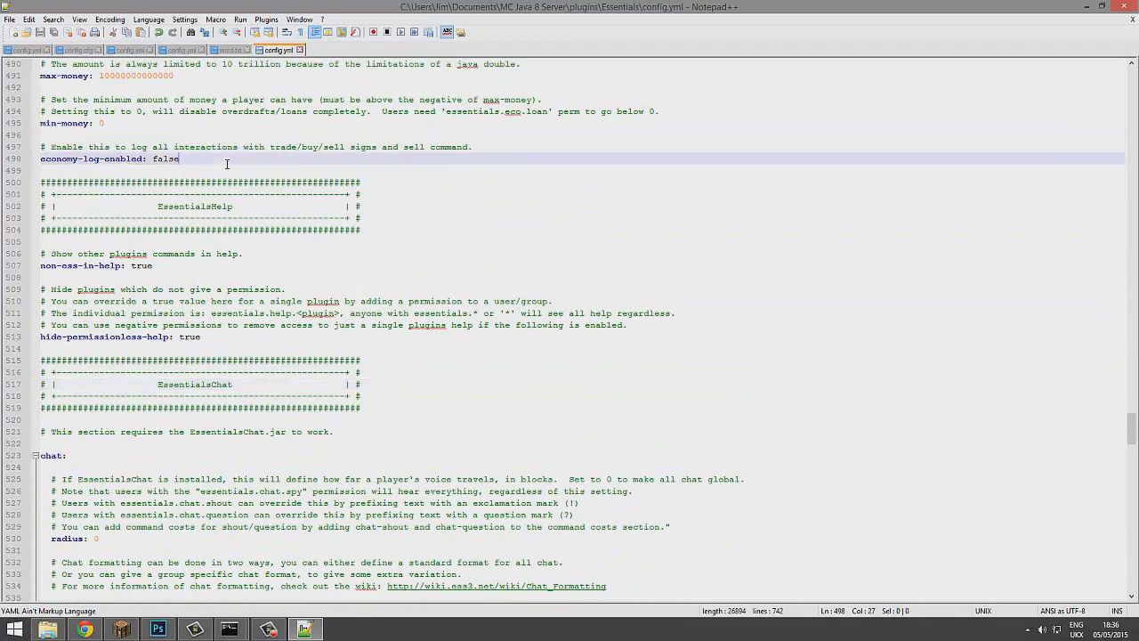
Remove the opening angle bracket before {DISPLAYNAME} in the active format line of the EssentialsChat section.
scroll(252, 204, "down", 2)
scroll(309, 316, "down", 7)
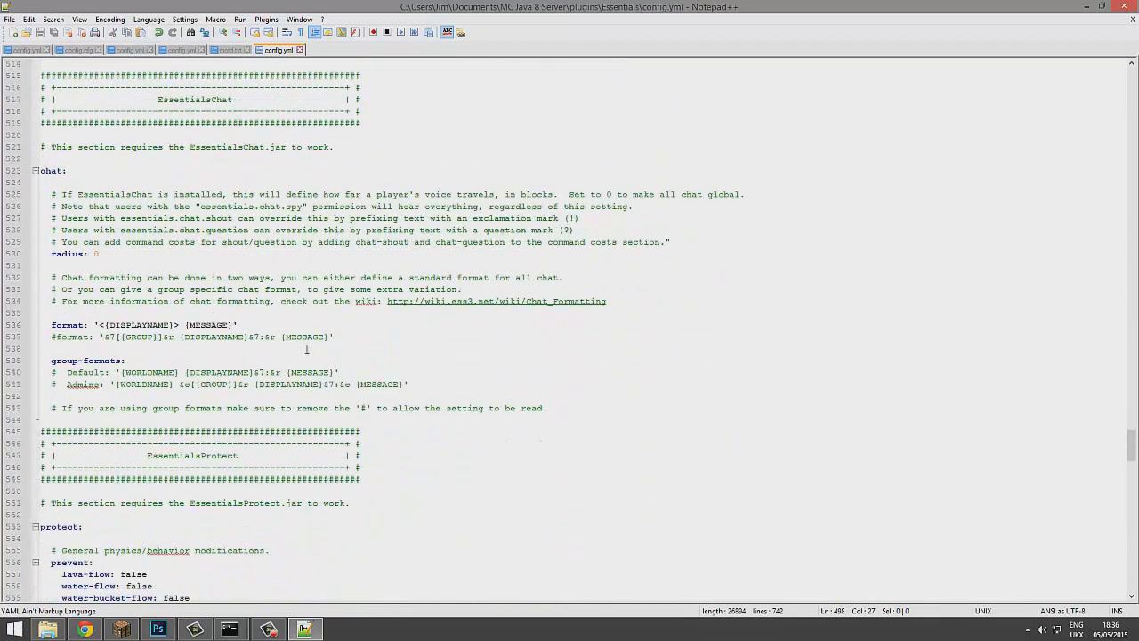
left_click(105, 267)
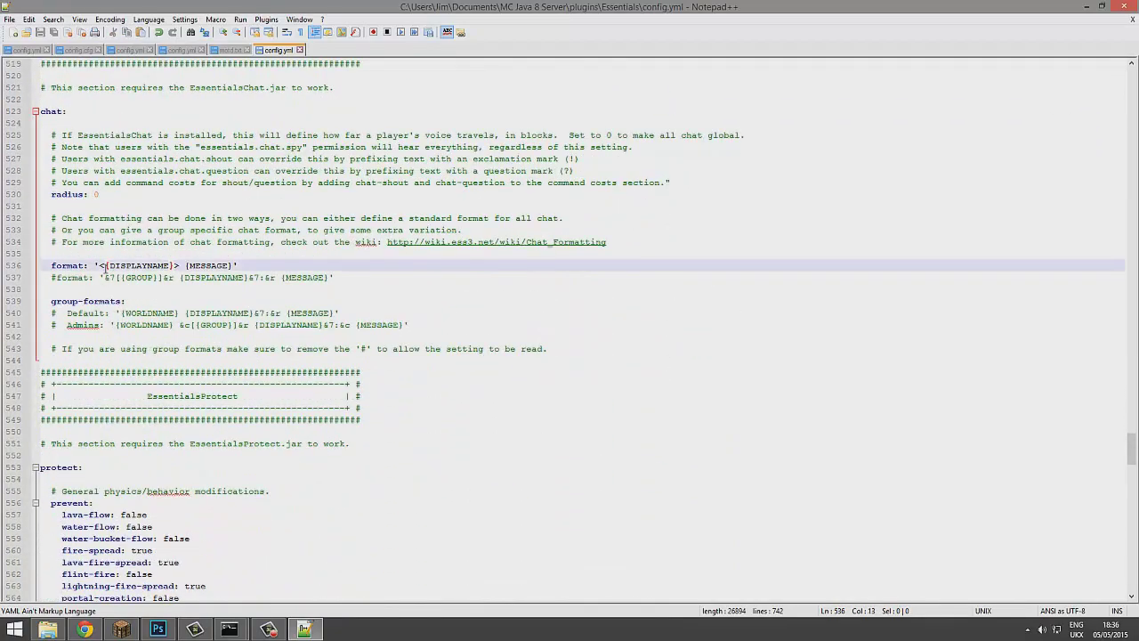
key("Left")
left_click_drag(105, 266, 100, 267)
key("Delete")
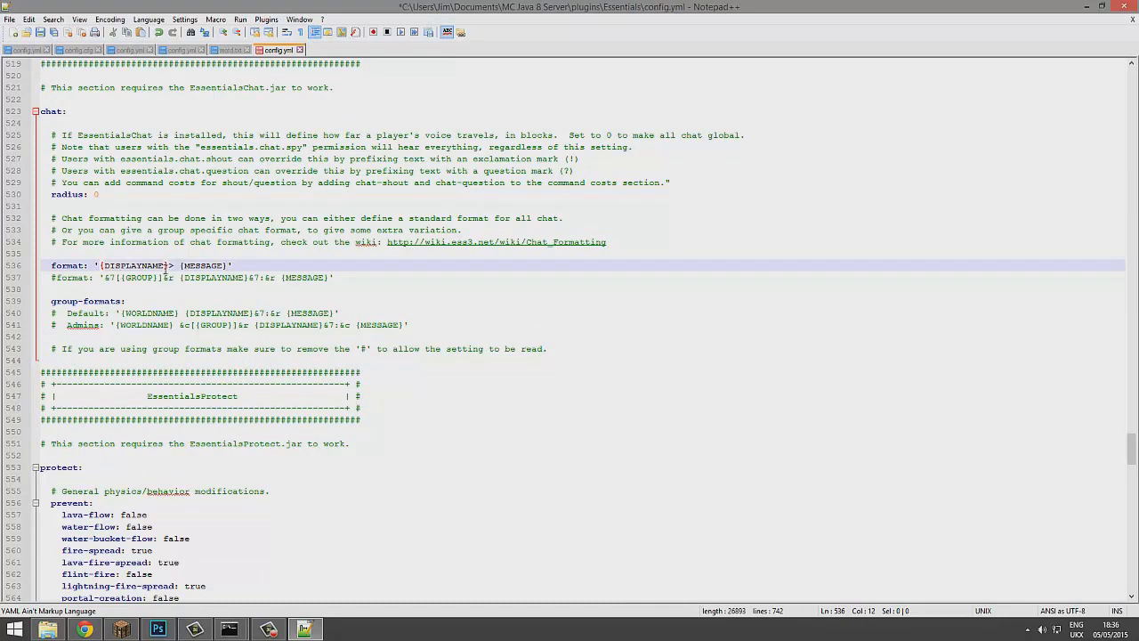
Replace the closing angle bracket after {DISPLAYNAME} with a colon in the active chat format line.
key("BackSpace")
left_click_drag(170, 265, 68, 265)
left_click(176, 273)
left_click(174, 265)
type("-")
key("BackSpace")
key("BackSpace")
type(":")
Examine the EssentialsProtect section and its jar requirement, and check the server's plugins folder for the EssentialsProtect jar.
scroll(283, 249, "down", 7)
left_click_drag(326, 498, 39, 232)
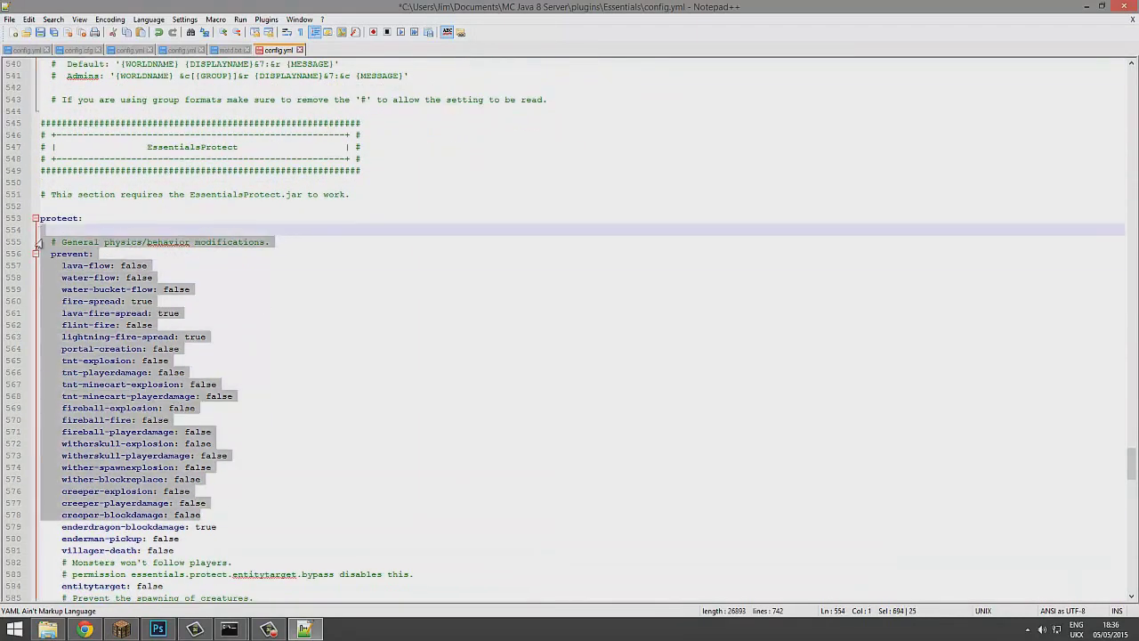
left_click(284, 380)
scroll(285, 380, "down", 2)
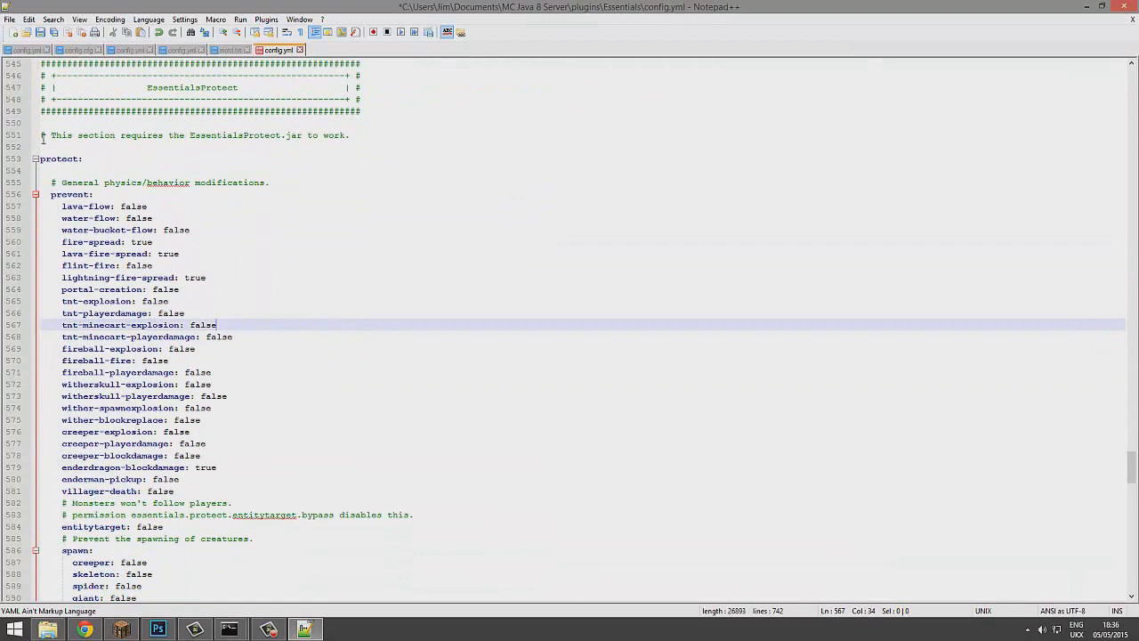
left_click_drag(42, 136, 359, 136)
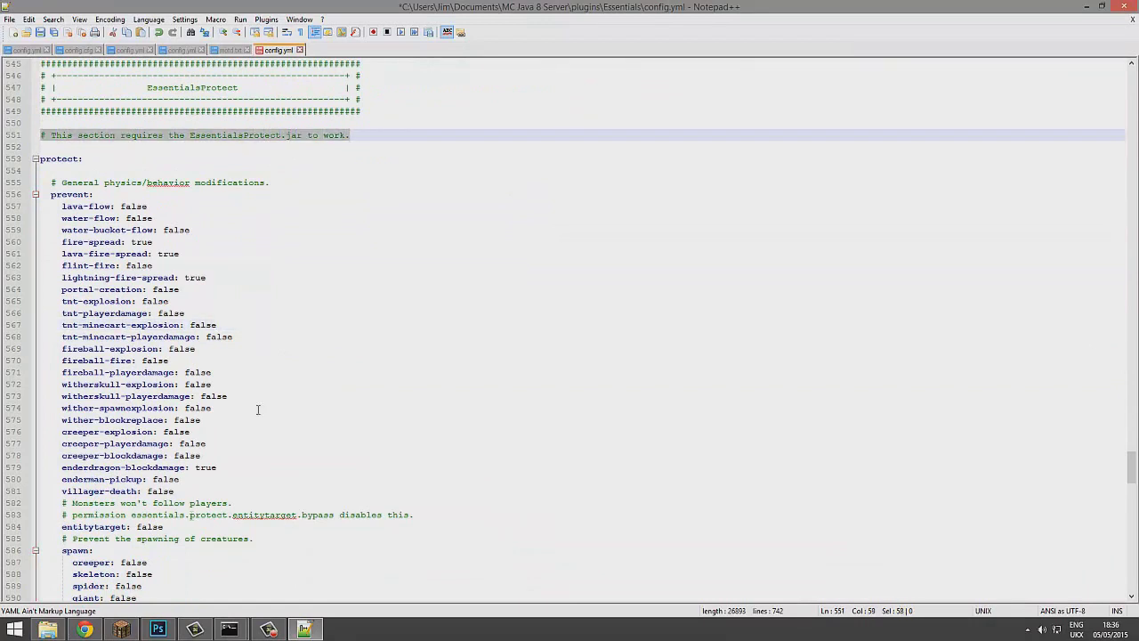
left_click(48, 629)
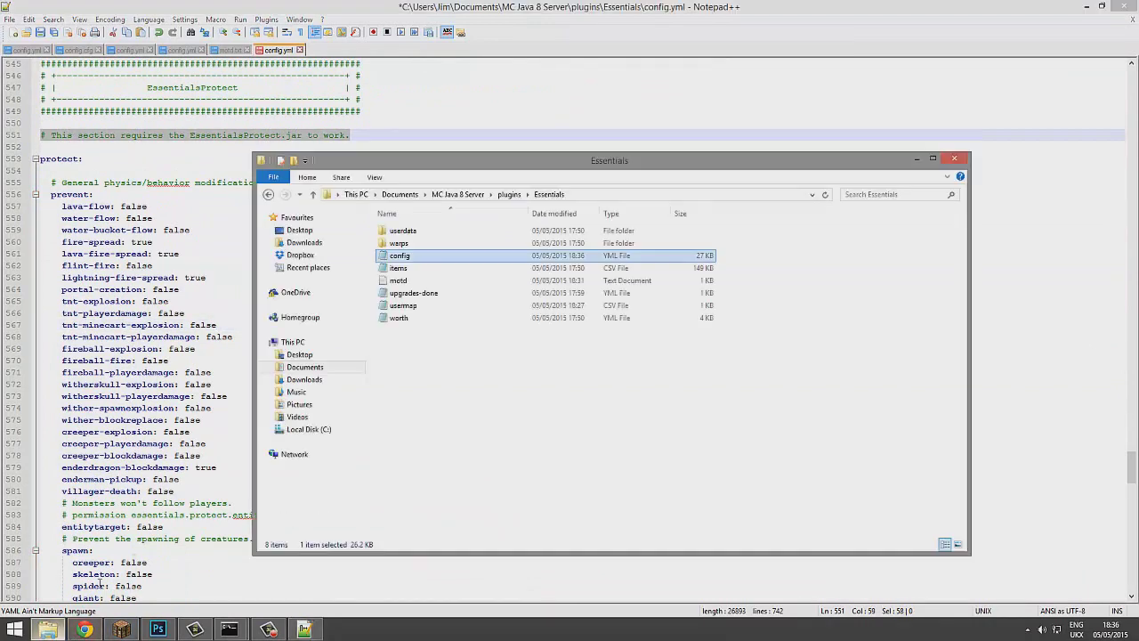
left_click(508, 194)
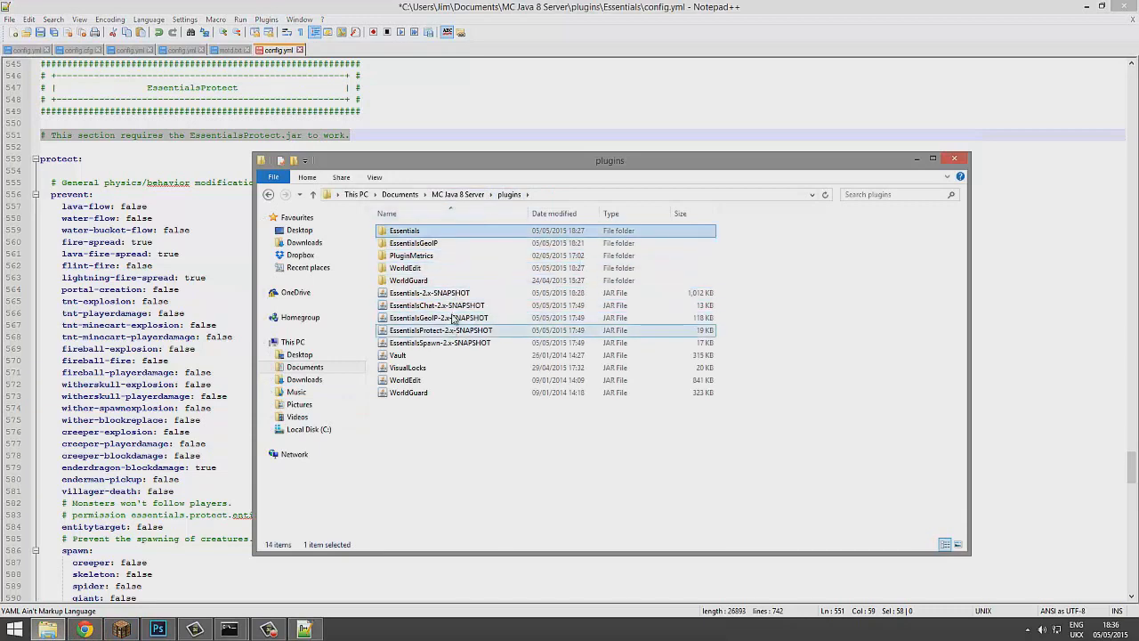
Examine the protect settings in config.yml, covering the prevent list, creature spawn list and disable options.
left_click_drag(240, 372, 36, 218)
scroll(412, 416, "down", 7)
left_click_drag(412, 418, 176, 101)
scroll(318, 256, "down", 3)
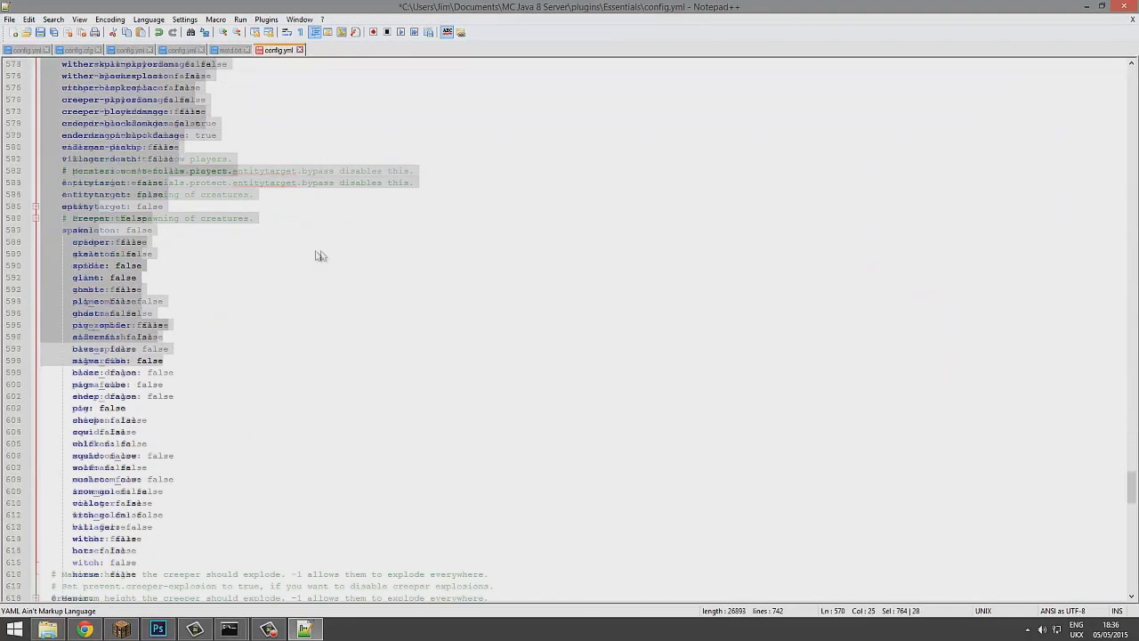
left_click(375, 455)
left_click_drag(374, 502, 137, 266)
scroll(144, 231, "up", 9)
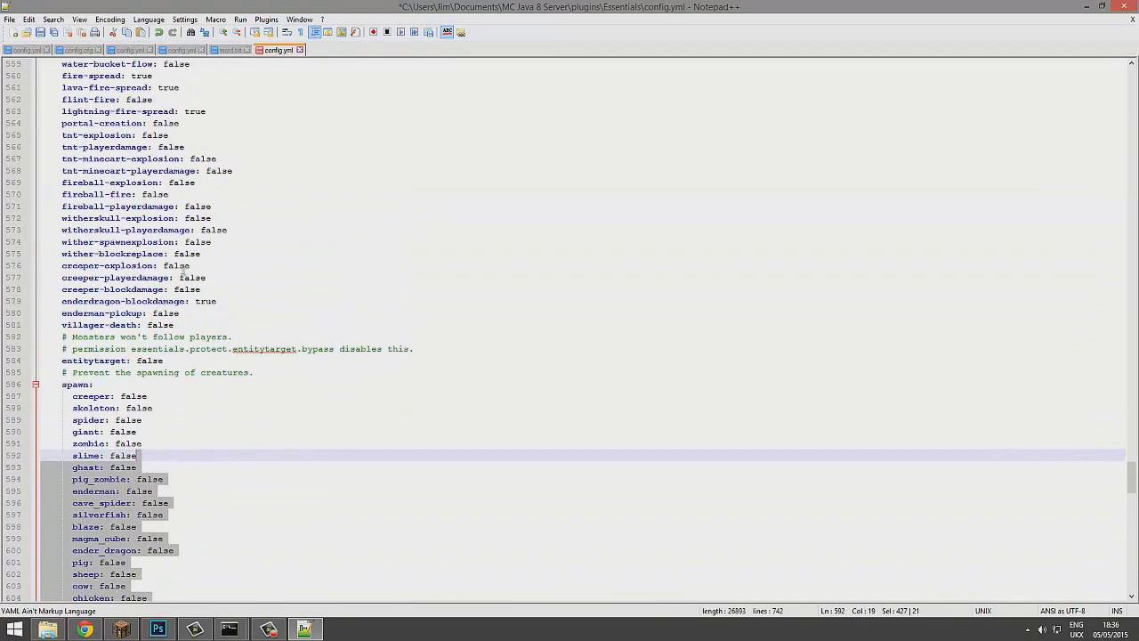
left_click_drag(437, 419, 153, 170)
left_click_drag(219, 360, 178, 230)
scroll(293, 304, "down", 12)
scroll(293, 305, "down", 6)
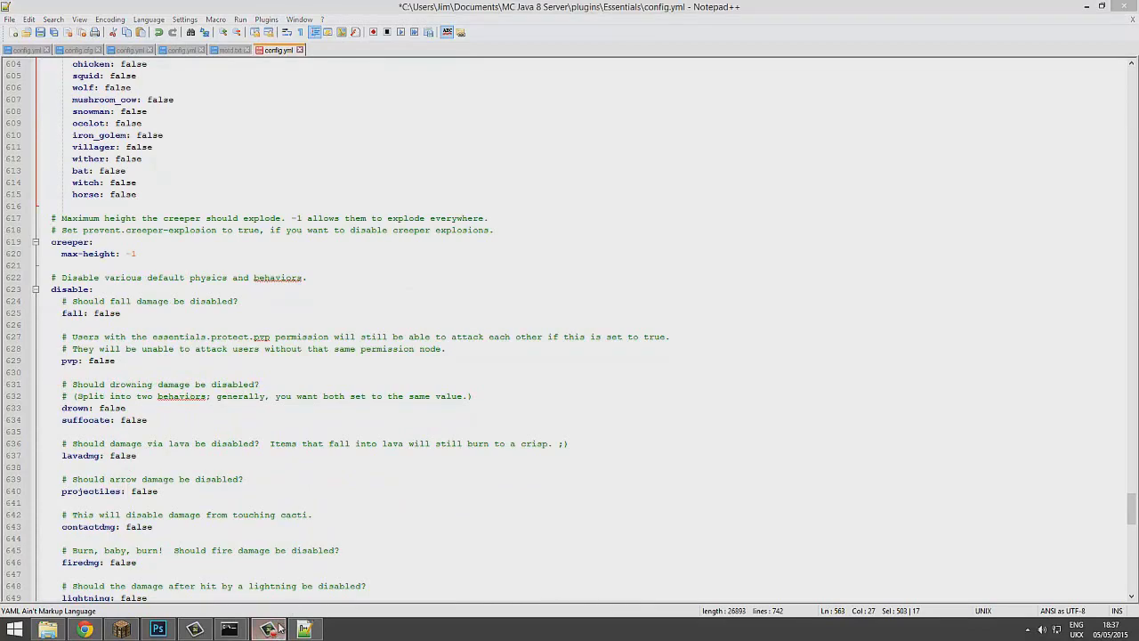
mouse_move(278, 628)
left_click(205, 479)
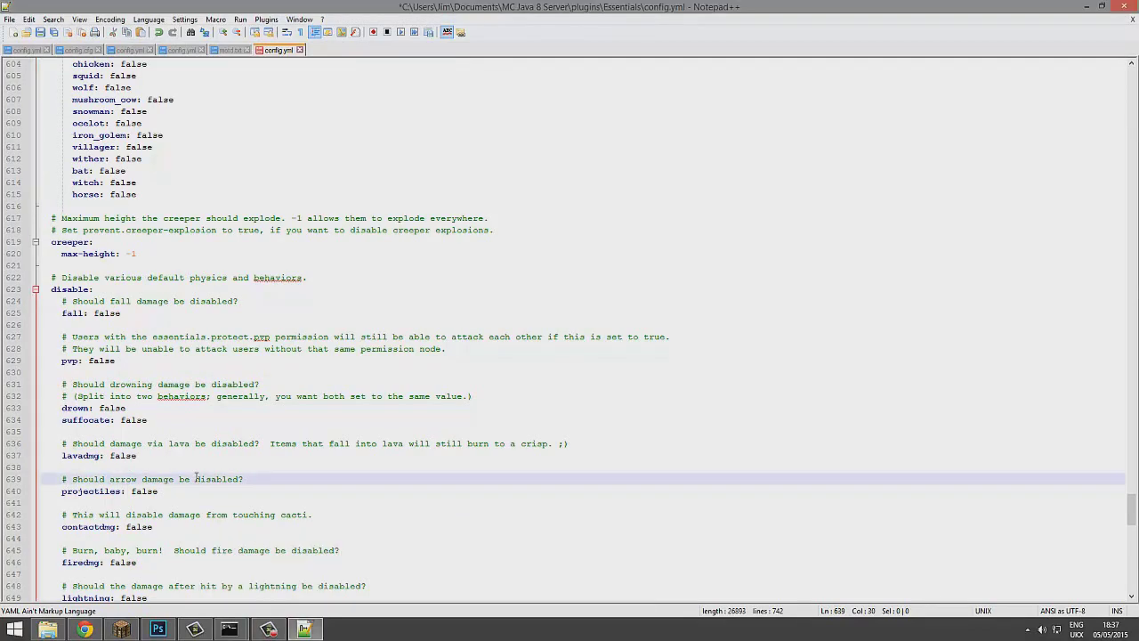
Set warn-on-build-disallow to false in the EssentialsAntiBuild section, and save config.yml.
scroll(204, 473, "down", 12)
scroll(212, 464, "down", 3)
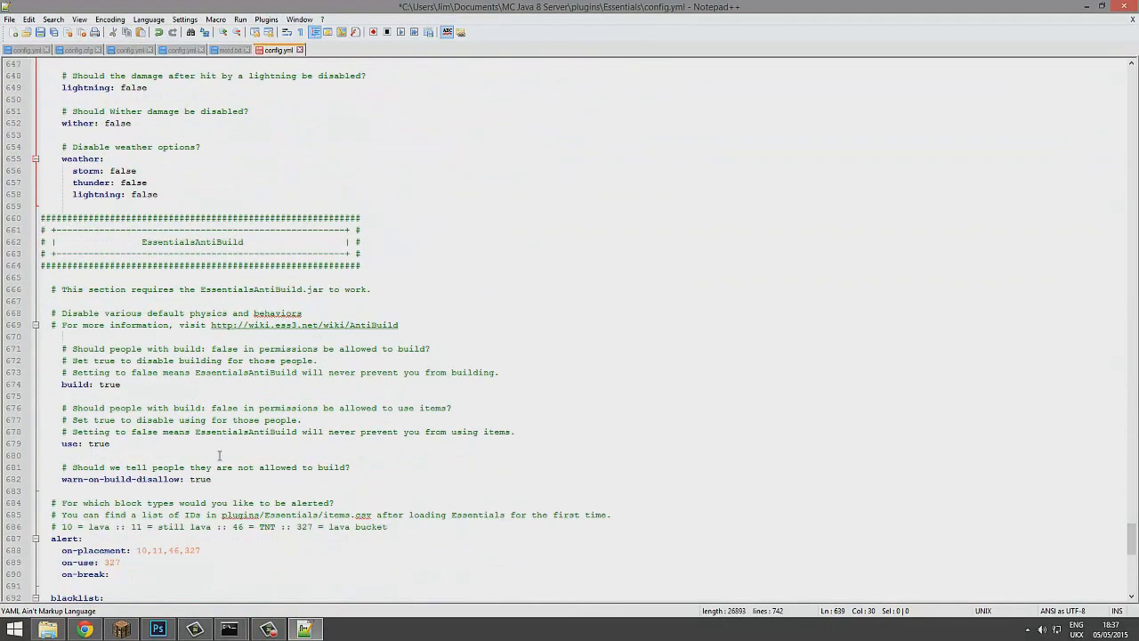
left_click_drag(368, 493, 97, 325)
left_click(214, 425)
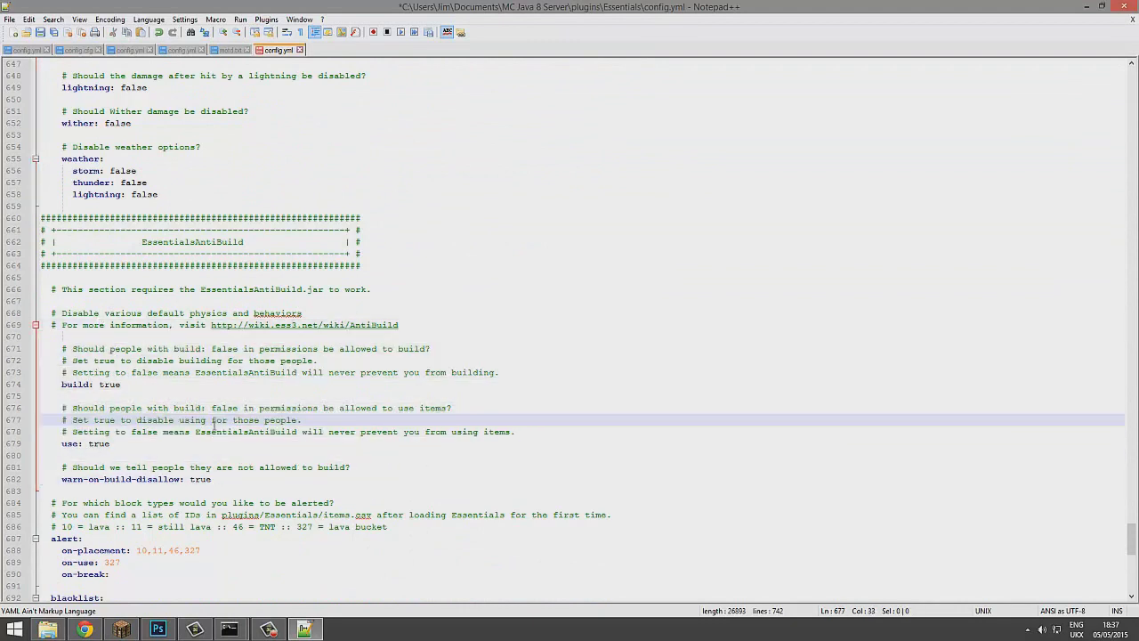
left_click(253, 481)
double_click(205, 478)
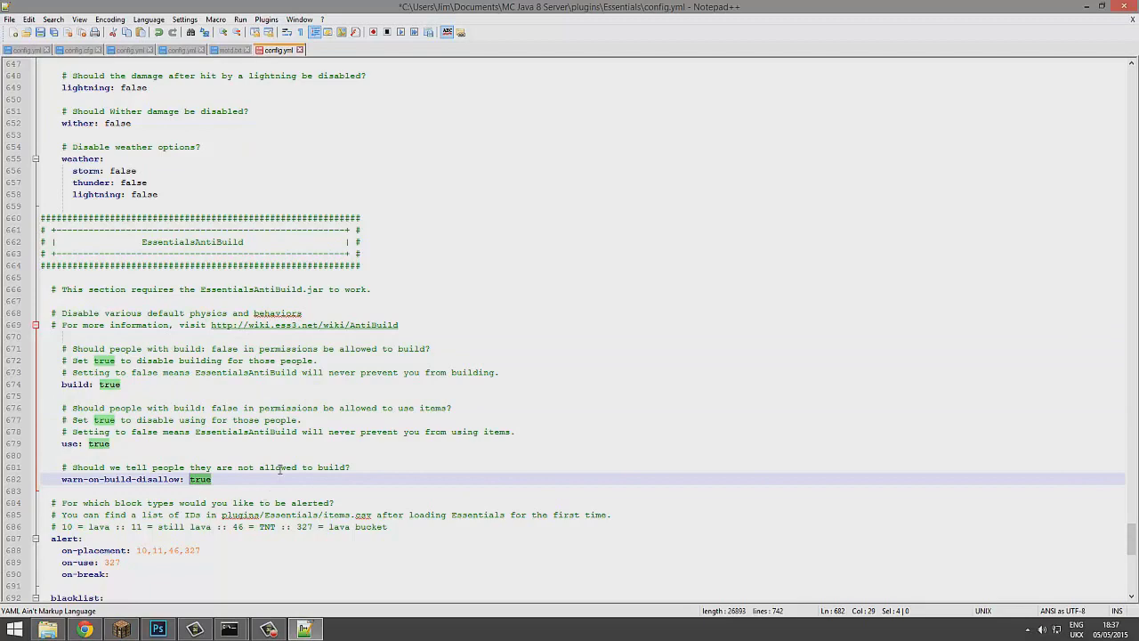
type("false")
key("ctrl+s")
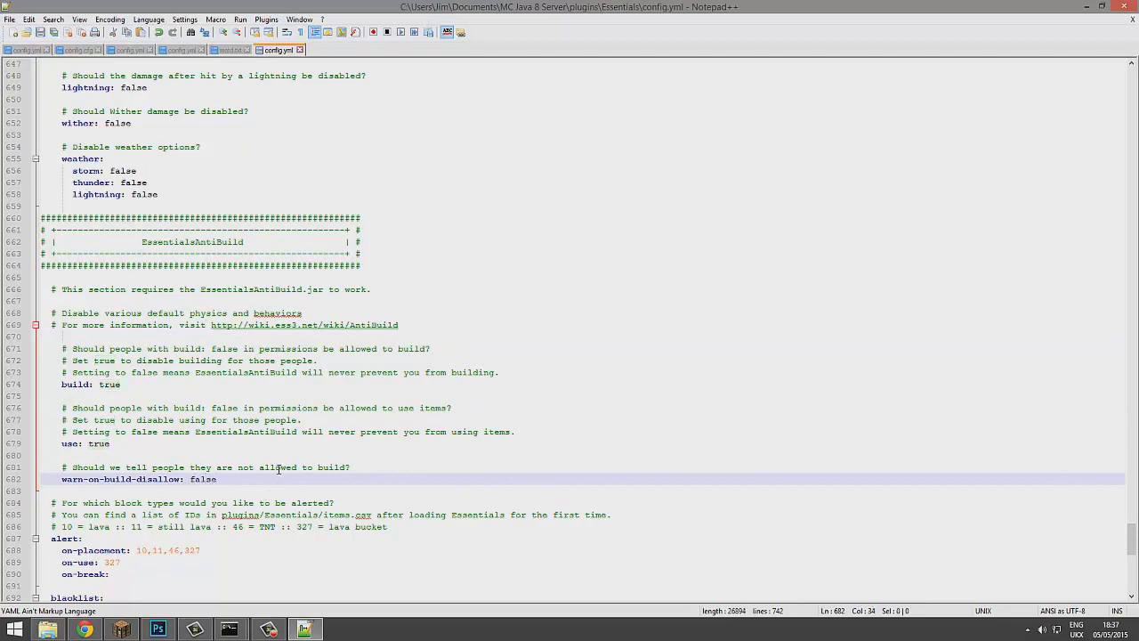
Add the prefix '[Servercraft] ' before the welcome text in the newbies announce-format line, and save config.yml.
scroll(222, 452, "down", 2)
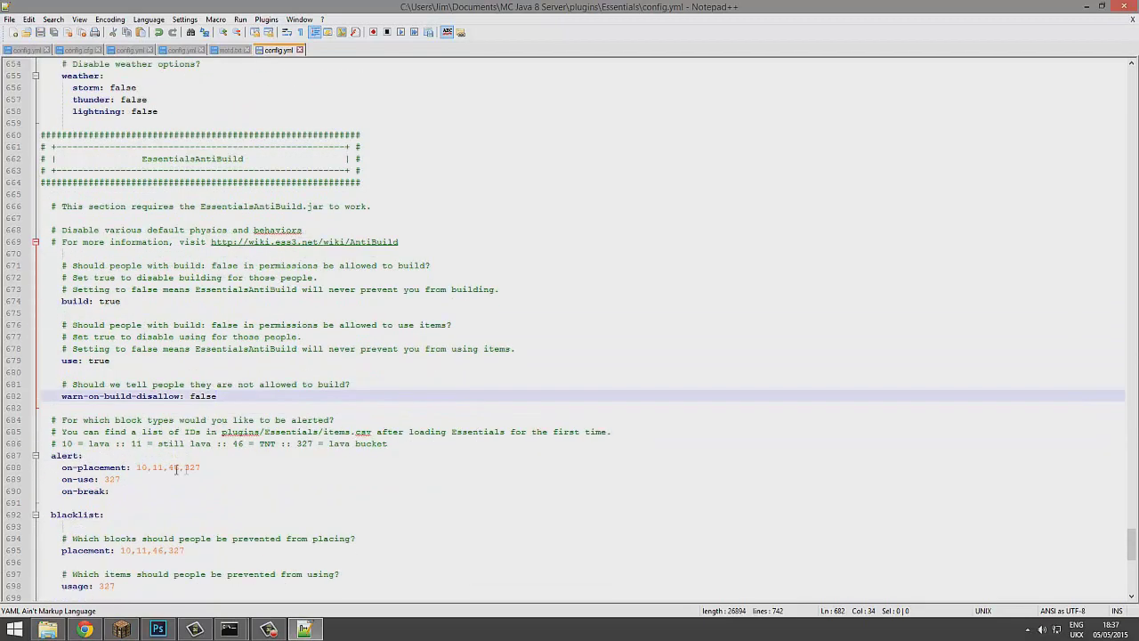
left_click(205, 470)
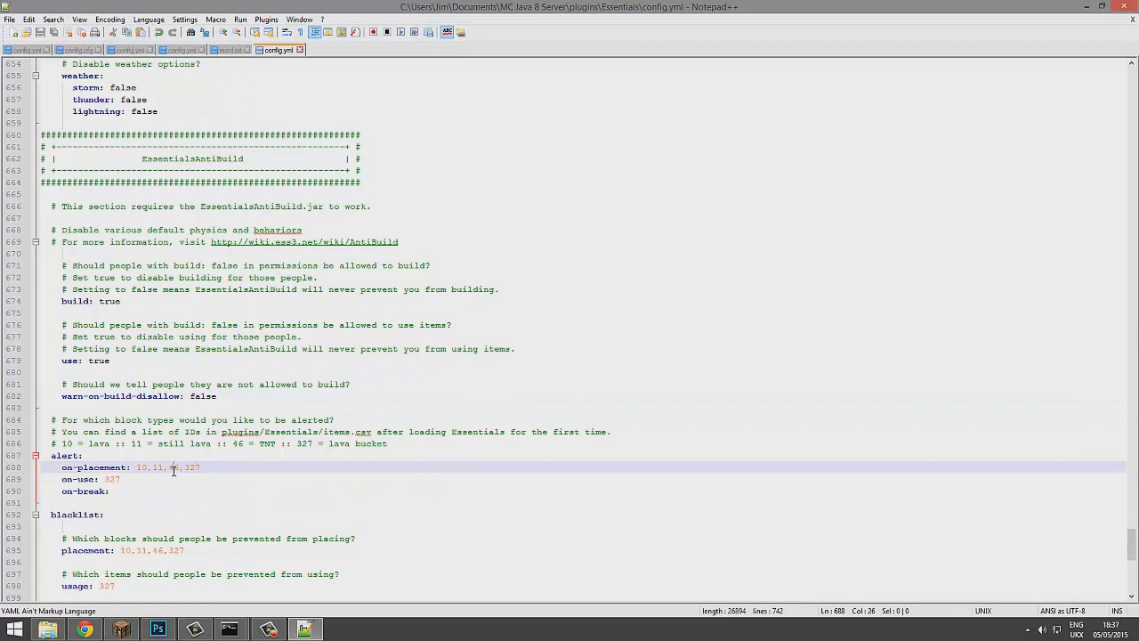
scroll(213, 463, "down", 3)
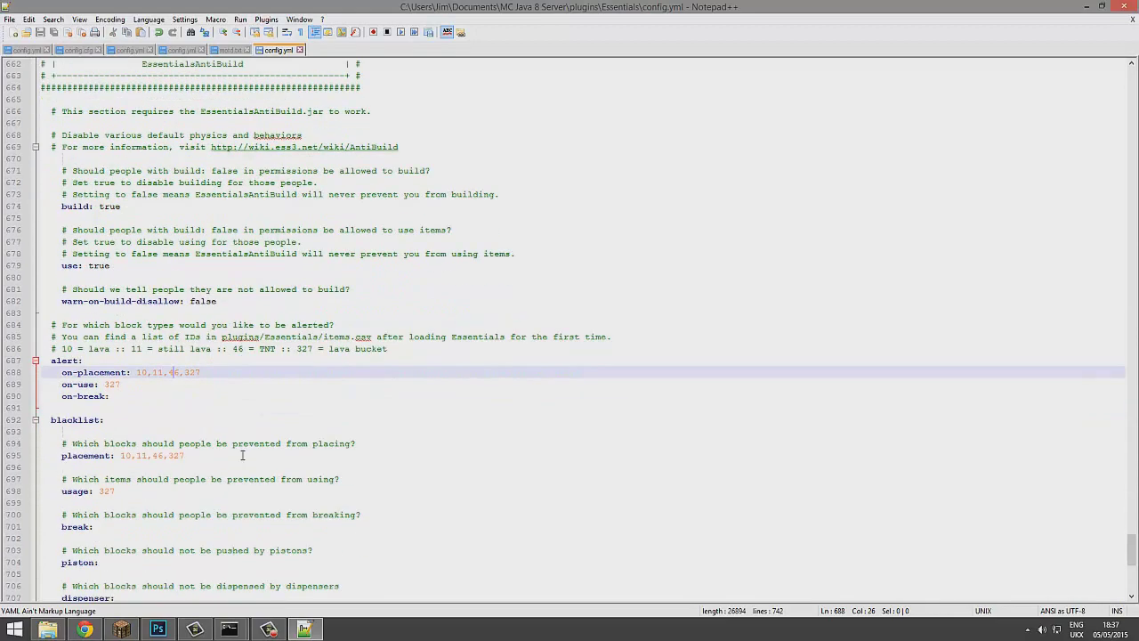
scroll(242, 409, "down", 12)
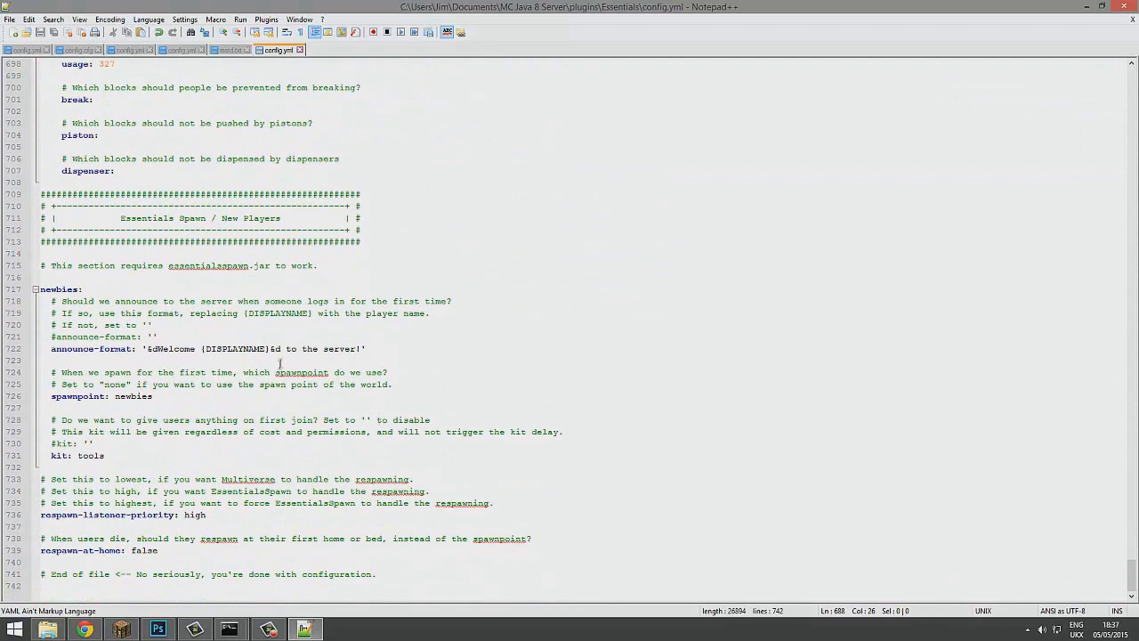
left_click(213, 349)
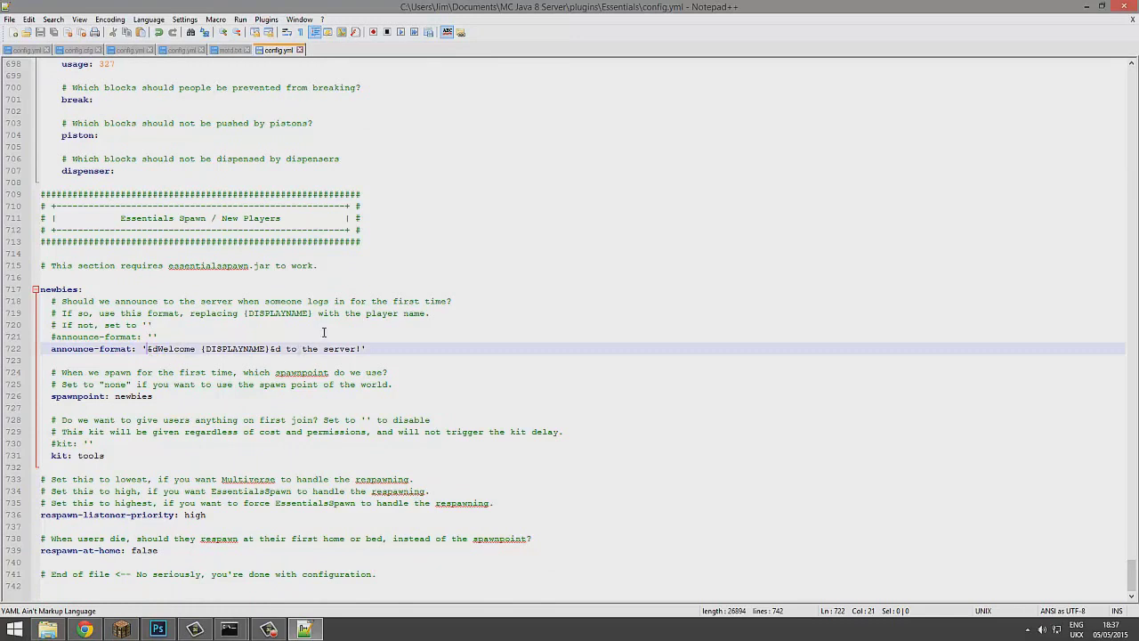
type("[Serbe")
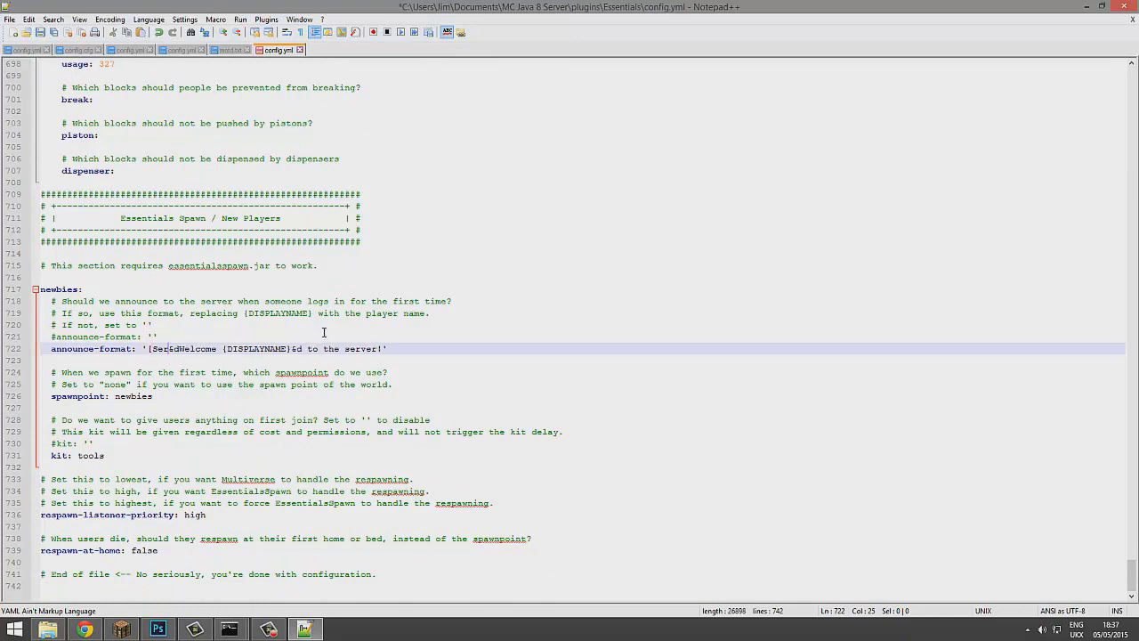
type("er]")
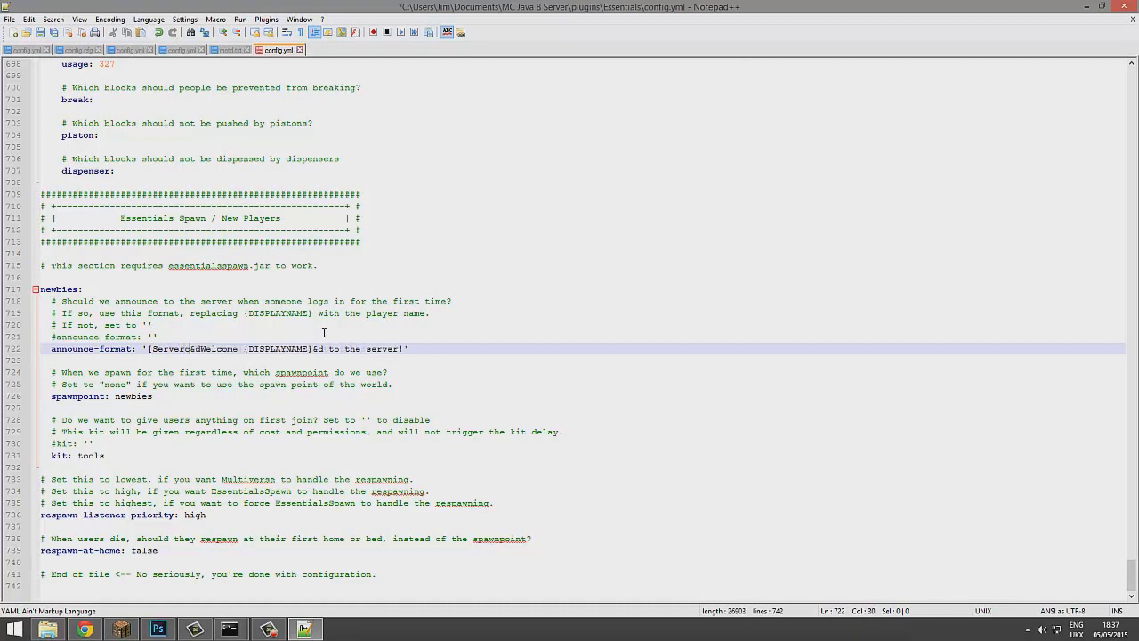
type("]")
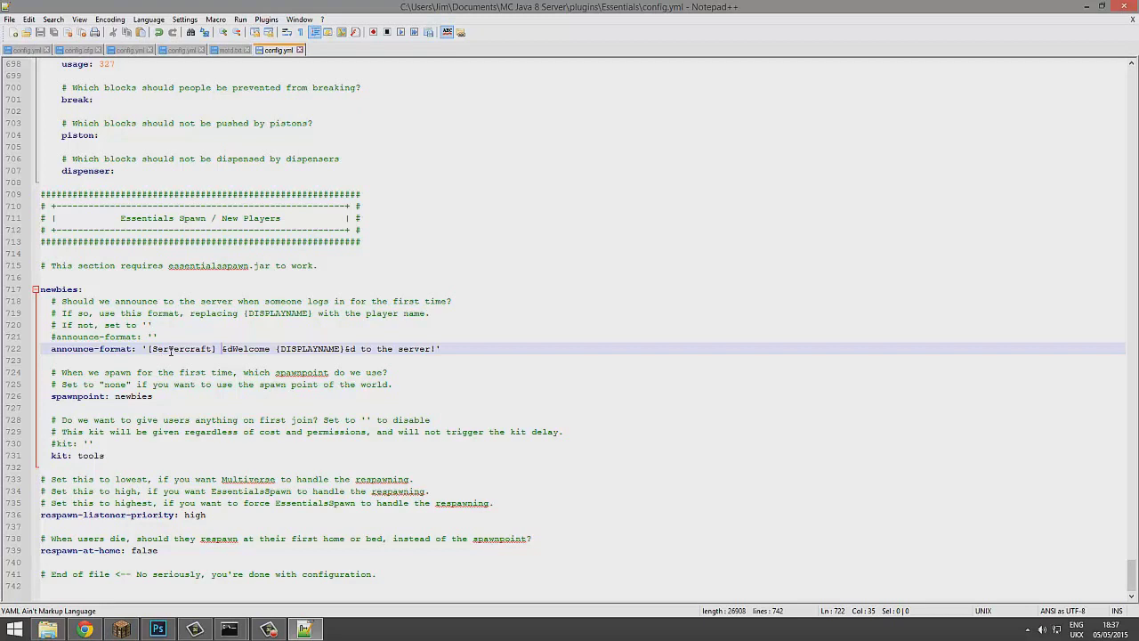
Disable the first-join kit by setting the newbies kit value to '', and save config.yml.
left_click(159, 452)
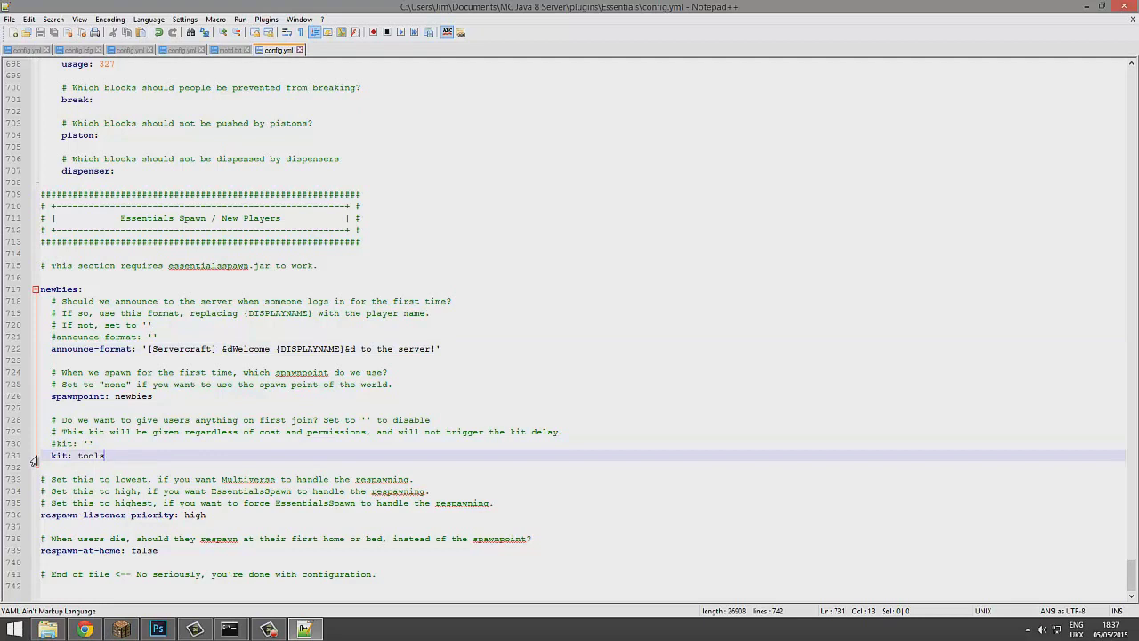
key("BackSpace")
key("BackSpace")
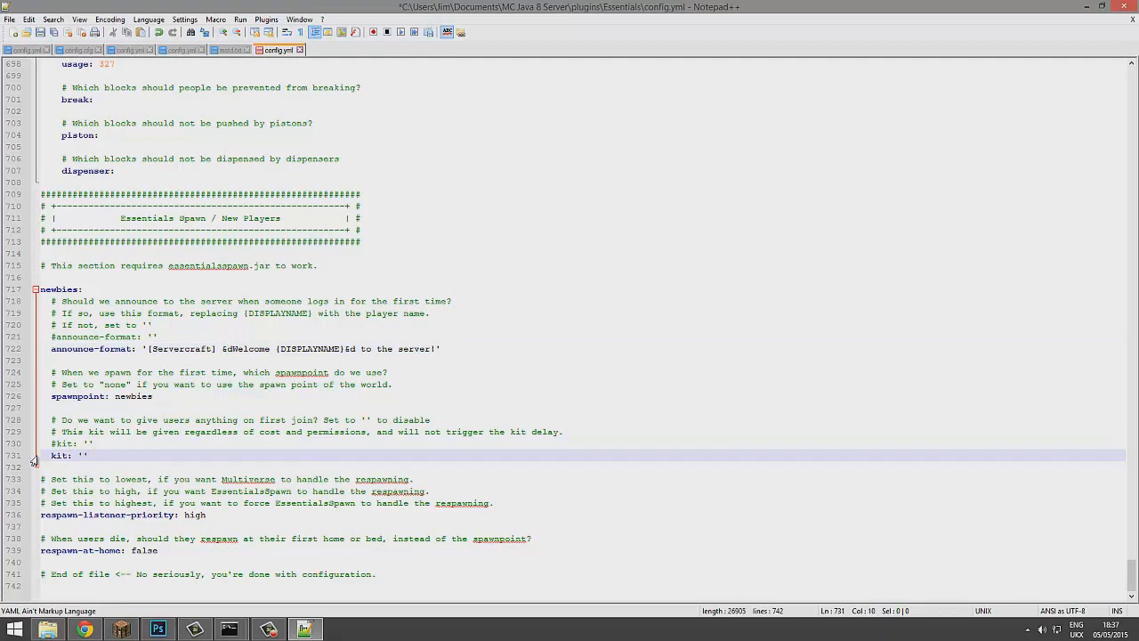
key("ctrl+s")
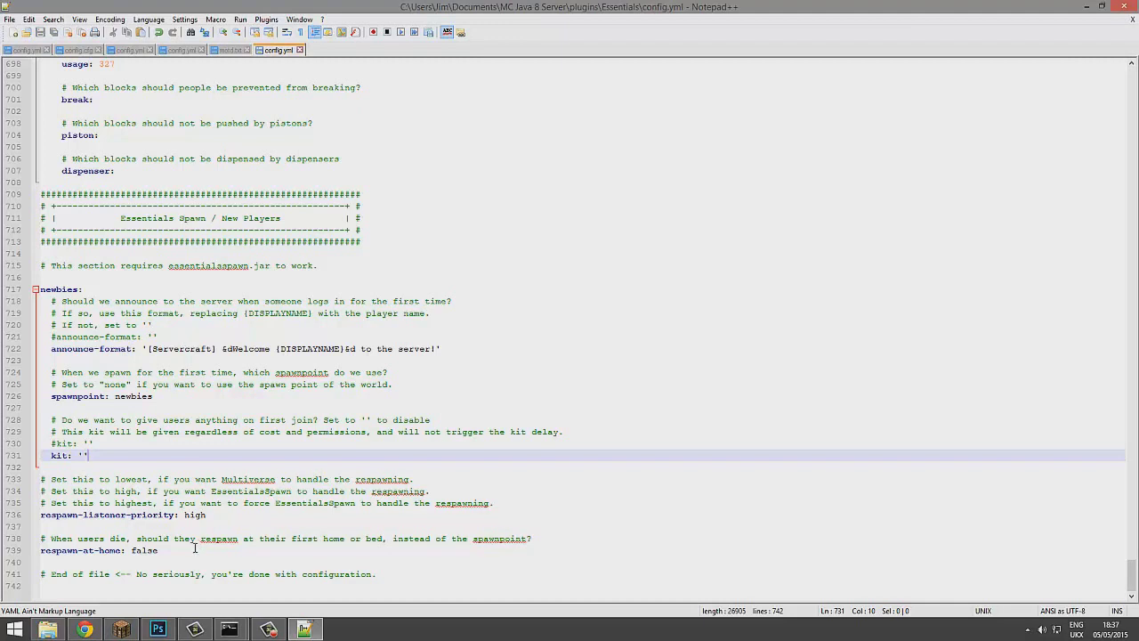
Set respawn-at-home to true at the end of config.yml, and close the text editor.
left_click(194, 549)
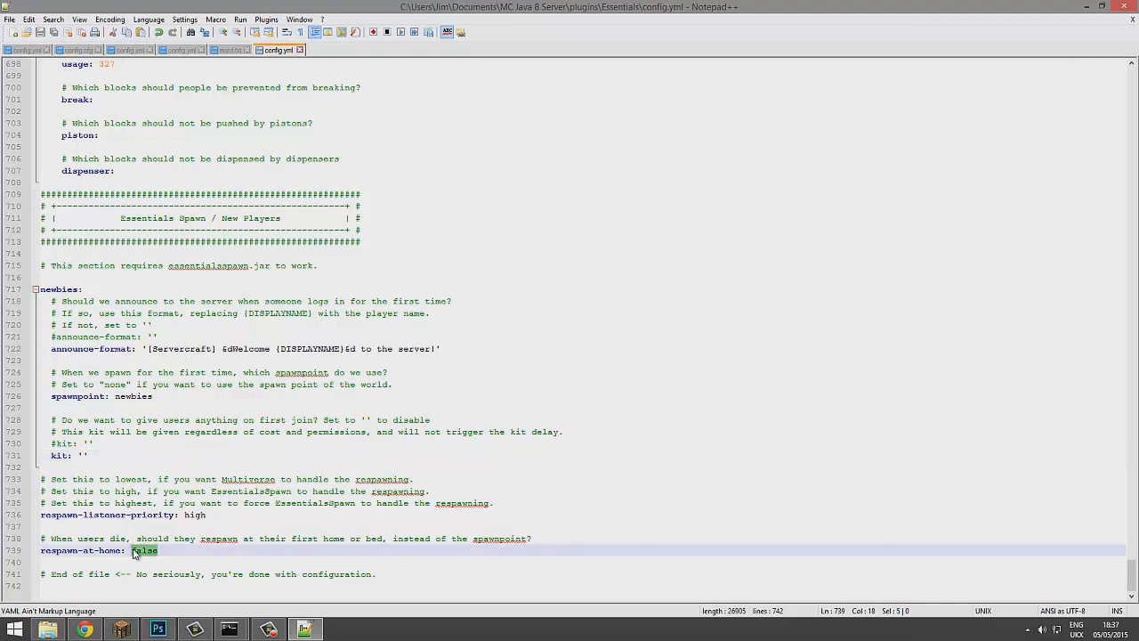
type("true")
left_click(1131, 6)
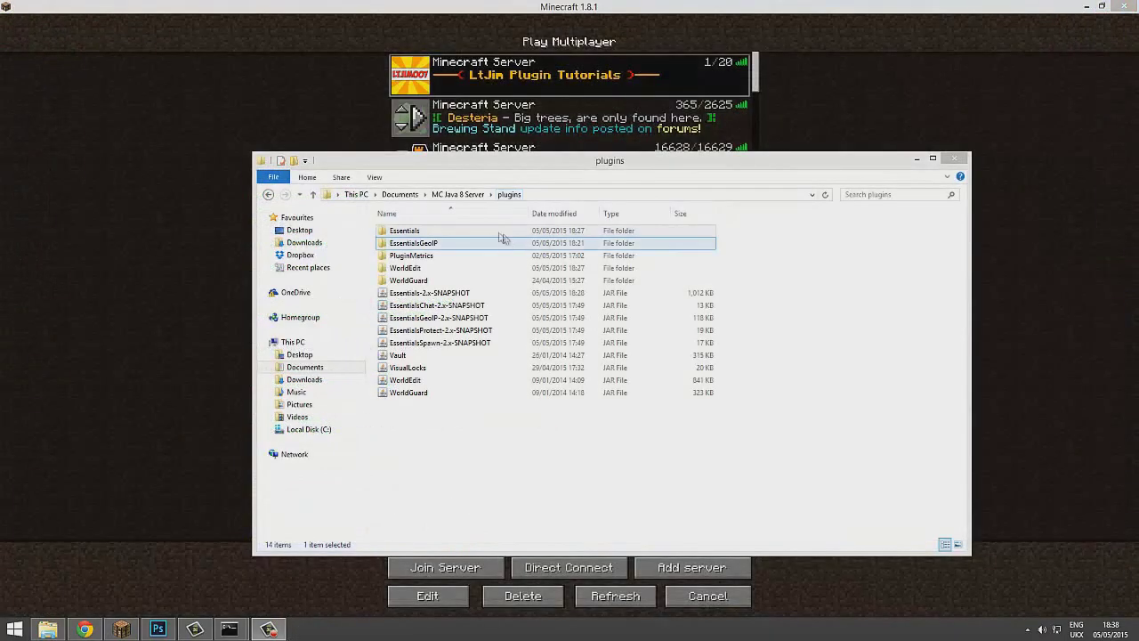
Go from the plugins folder back to the MC Java 8 Server folder, and switch to Minecraft's multiplayer server list.
double_click(436, 234)
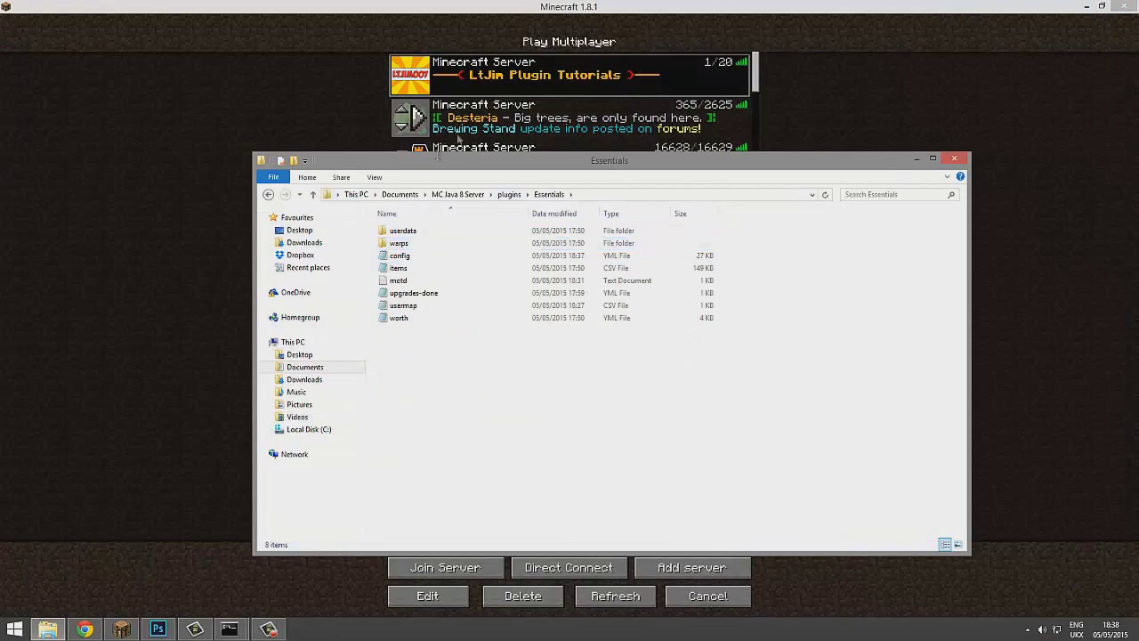
left_click(454, 196)
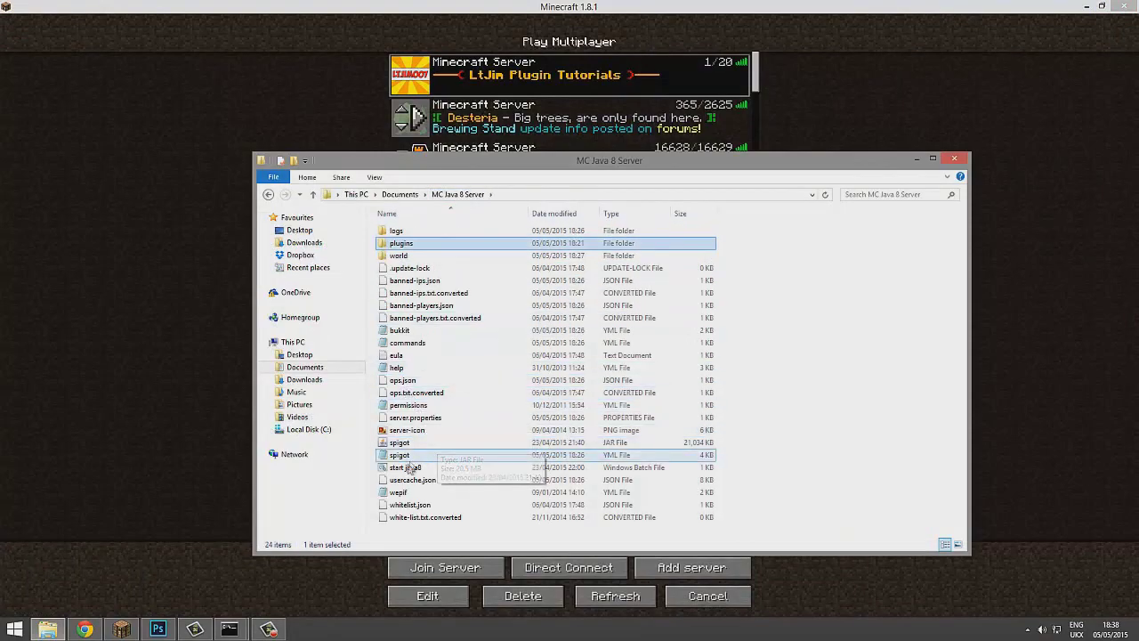
left_click(169, 459)
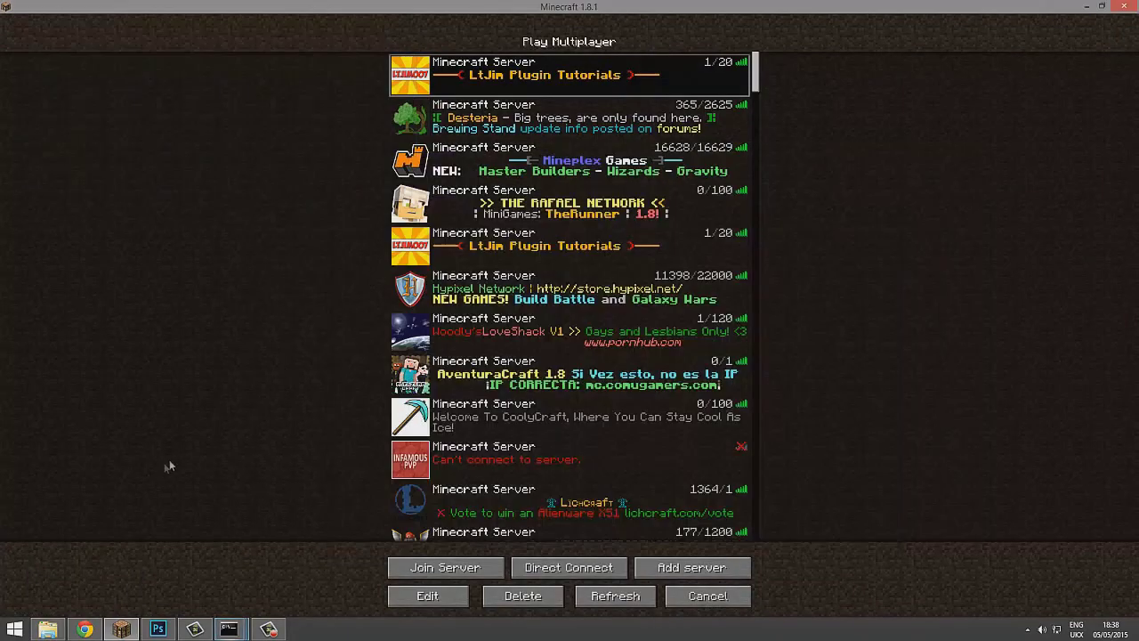
Join the LtJim Plugin Tutorials server from the multiplayer server list.
double_click(536, 84)
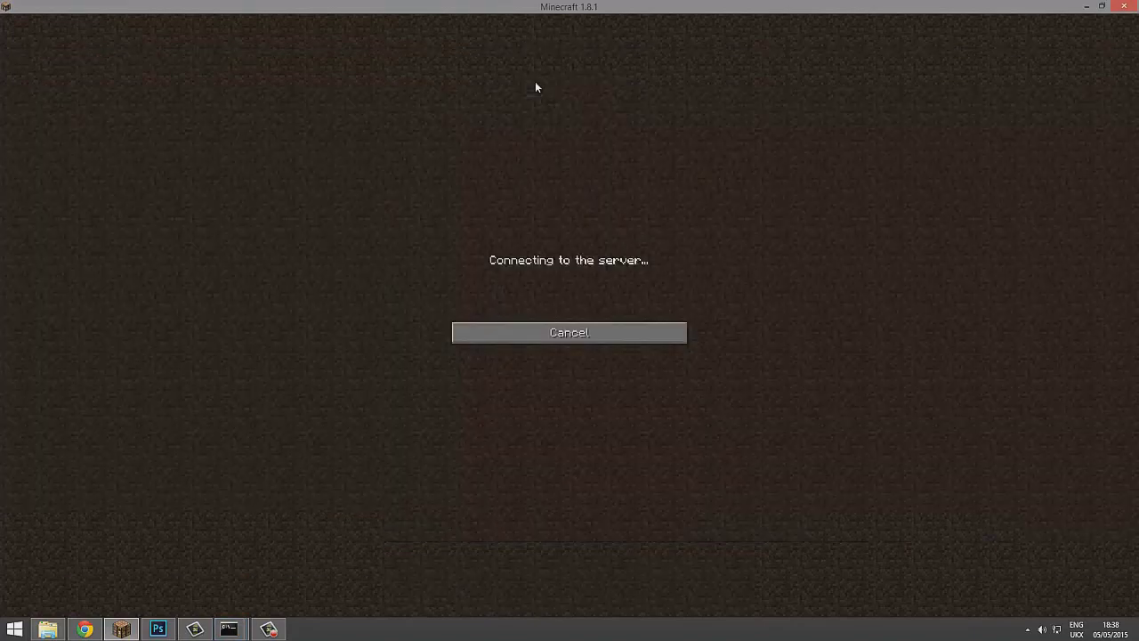
left_click(579, 331)
double_click(602, 75)
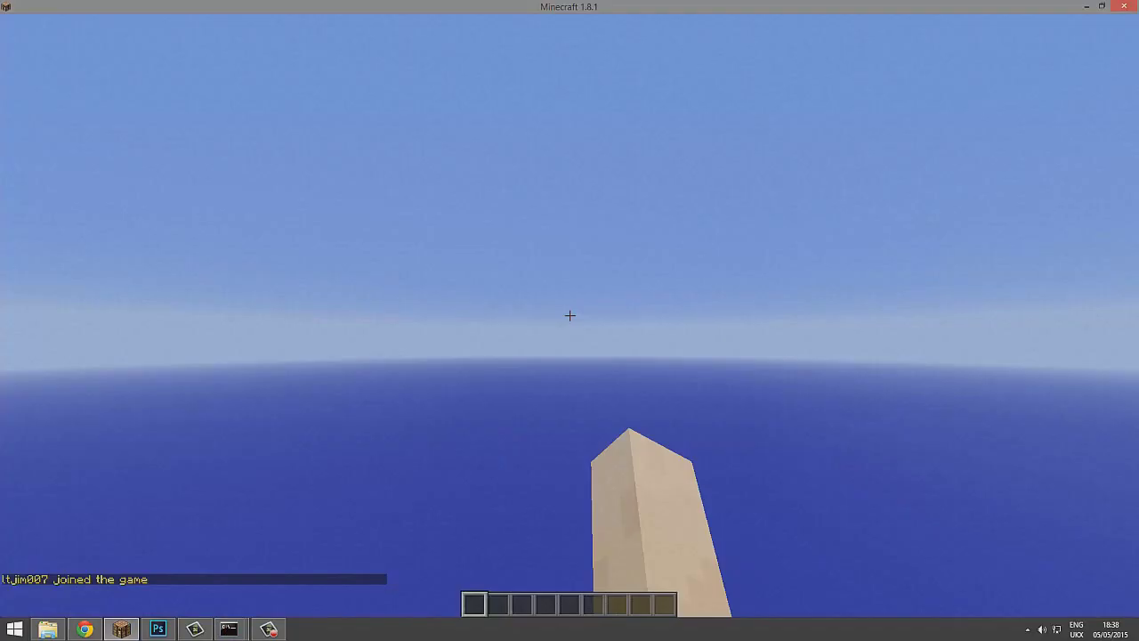
key("w")
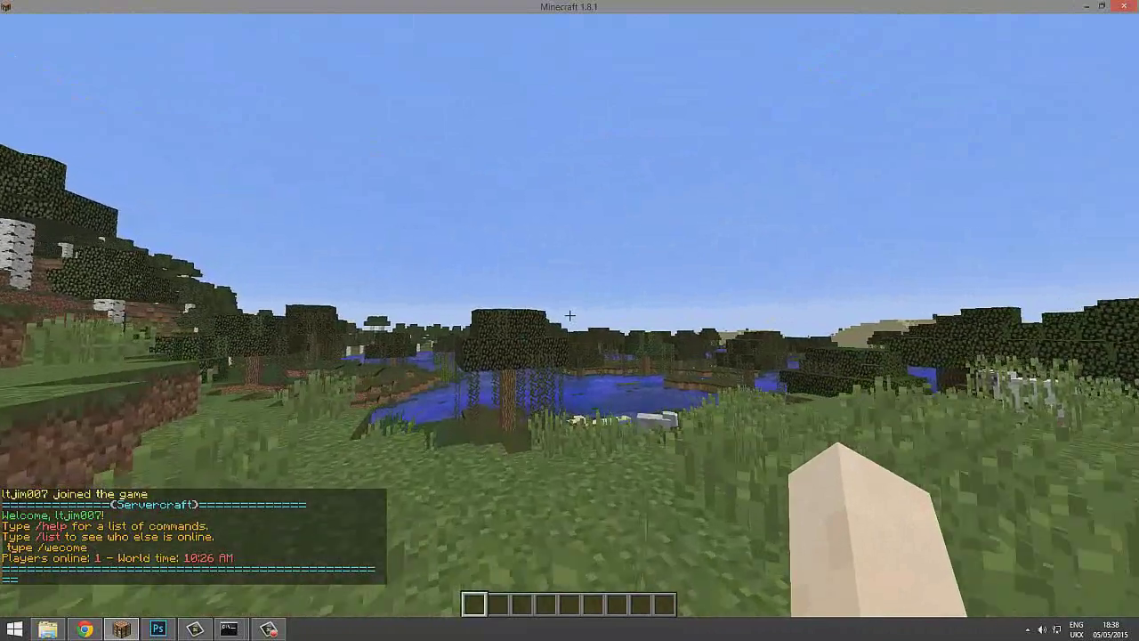
Set a home at the current location, and create a warp there with the command /setwarp test.
key("slash")
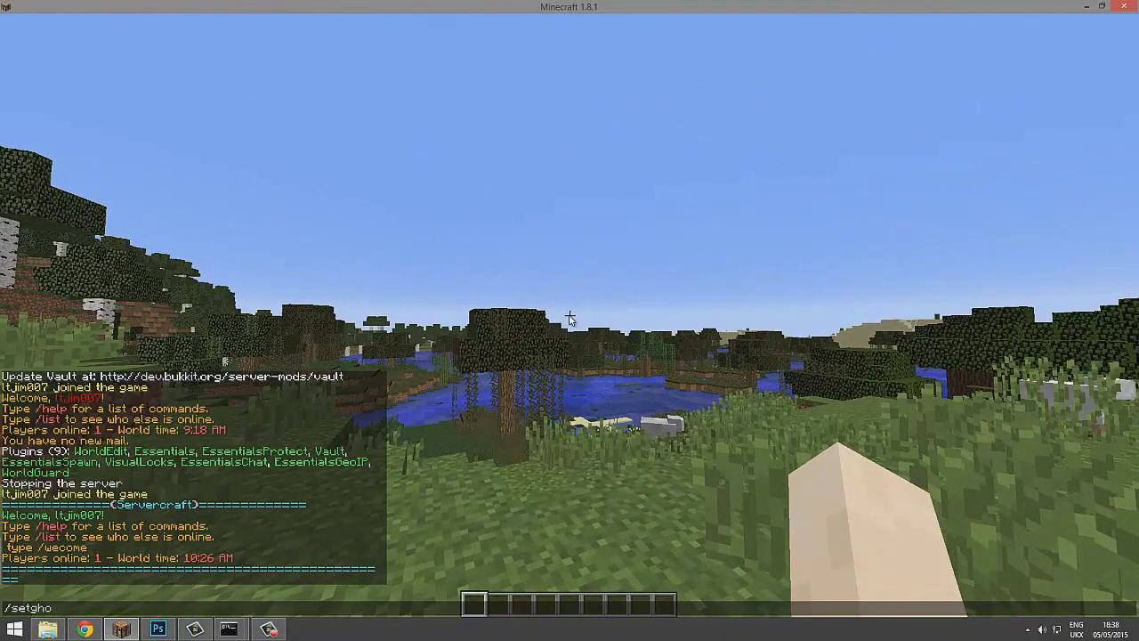
key("Return")
key("slash")
type("s")
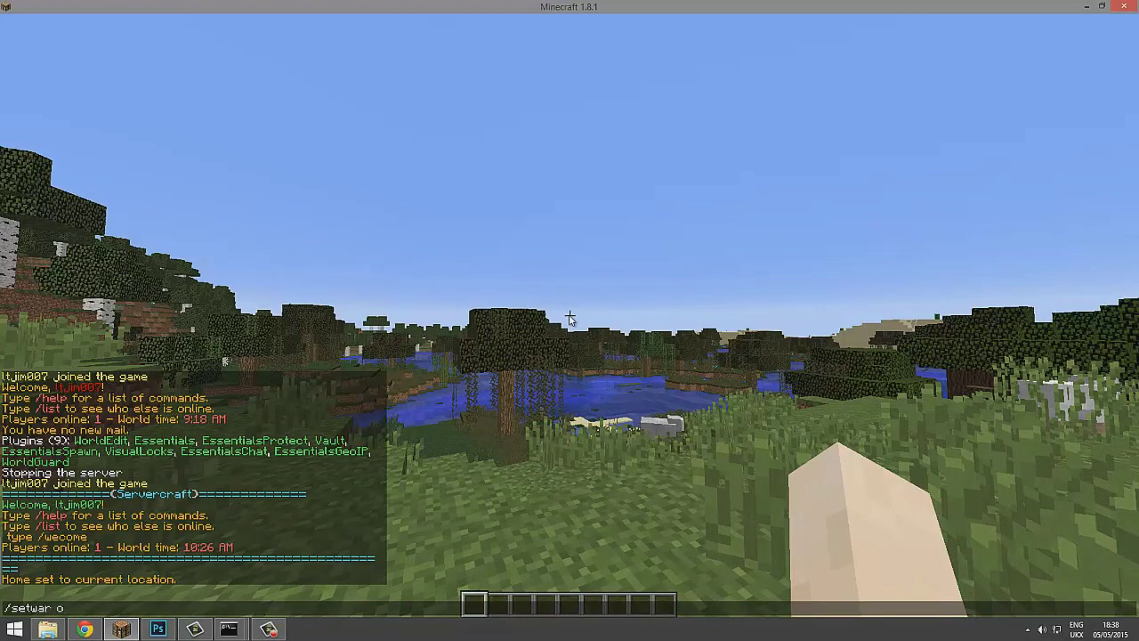
type("etwarp test")
key("Return")
Test the new warp by teleporting to it with the command /warp test.
key("slash")
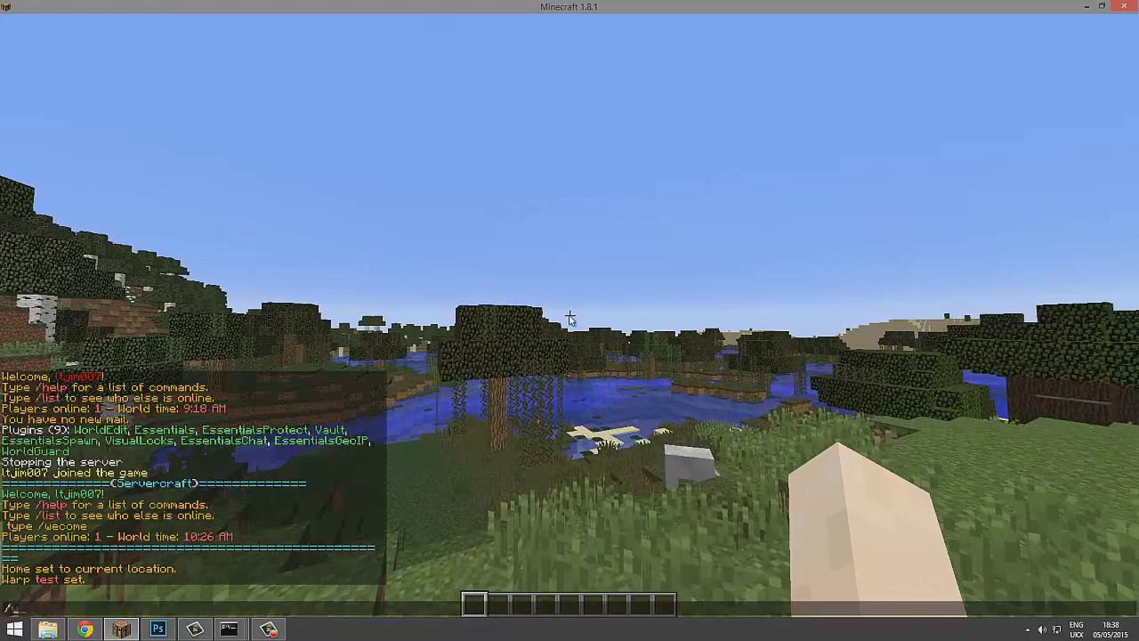
type("warp test")
key("Return")
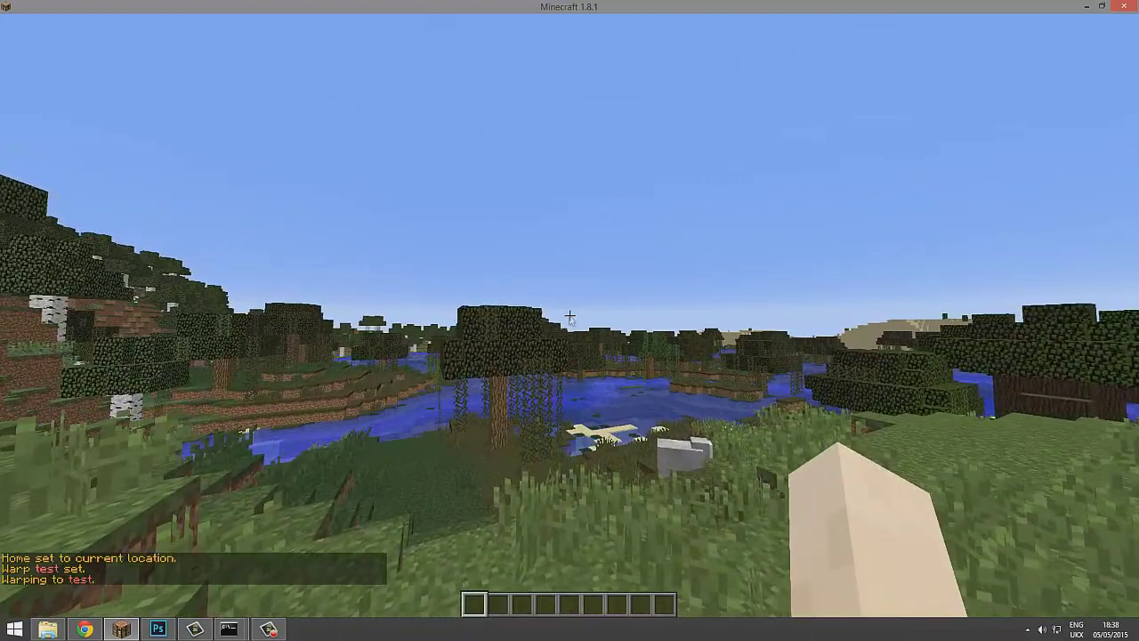
Set the server spawn at the current location with the command /setspawn.
key("slash")
type("setspawn")
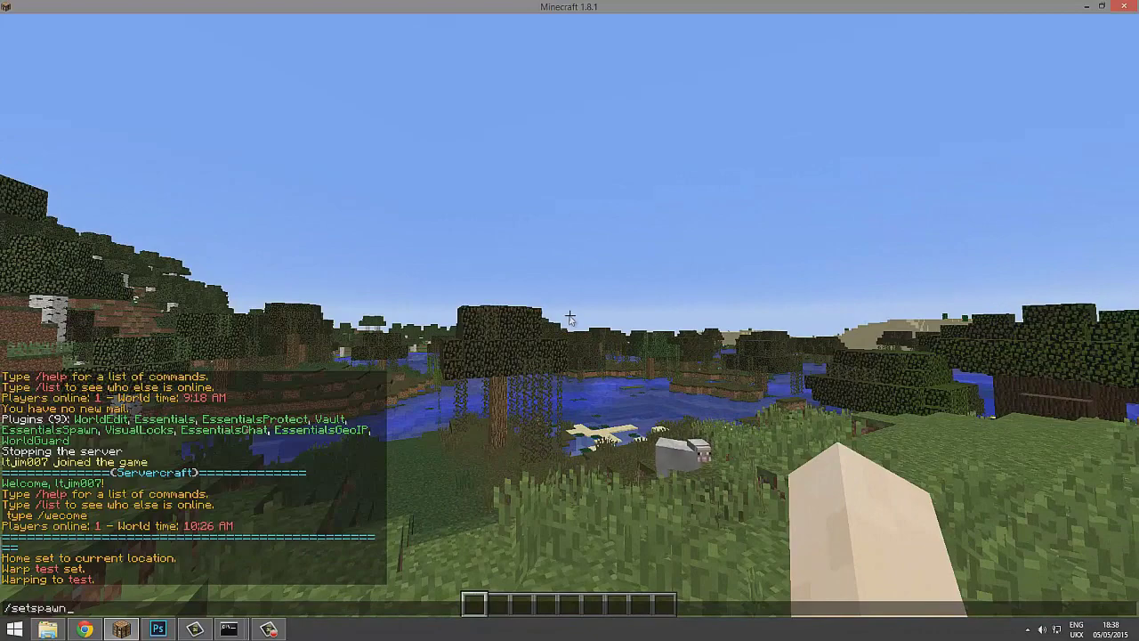
key("Return")
Teleport to the spawn location with the command /spawn.
key("slash")
type("spaw")
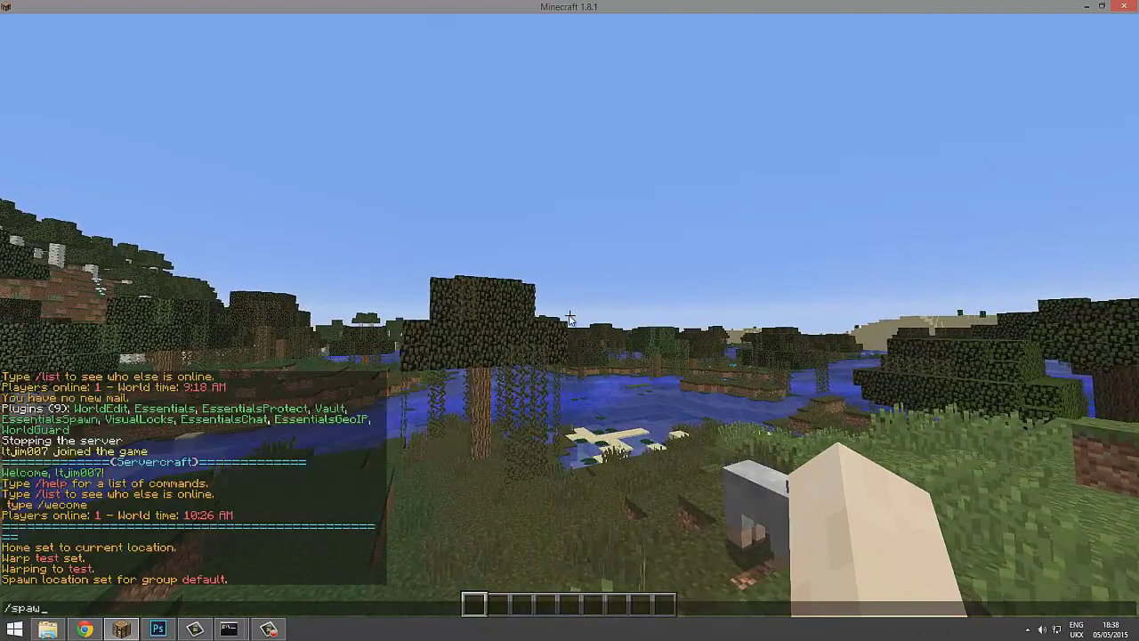
type("n")
key("Return")
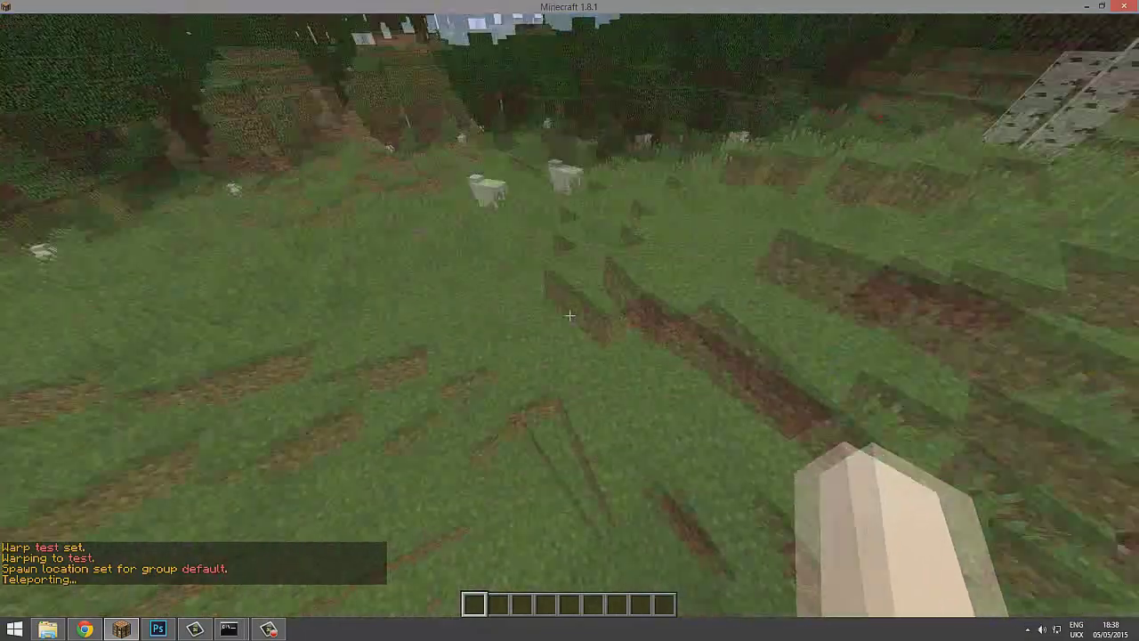
Begin another slash command in the game chat.
key("slash")
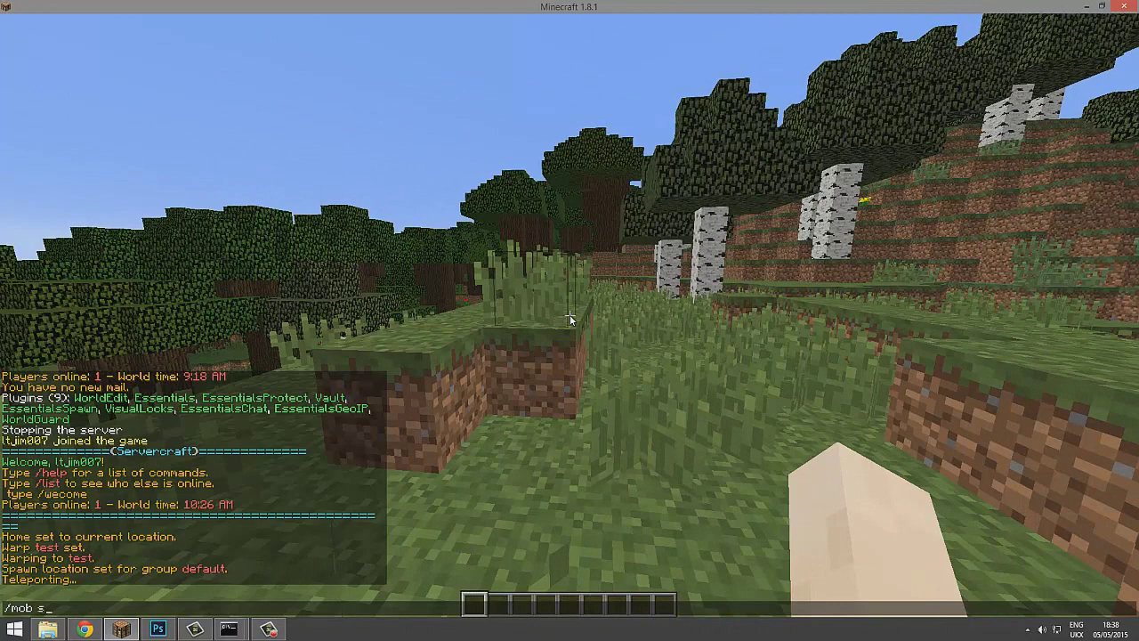
Spawn a single sheep with /mob sheep, and a group of ten more with /mob sheep 10.
type("mob sheep")
key("Return")
type("t")
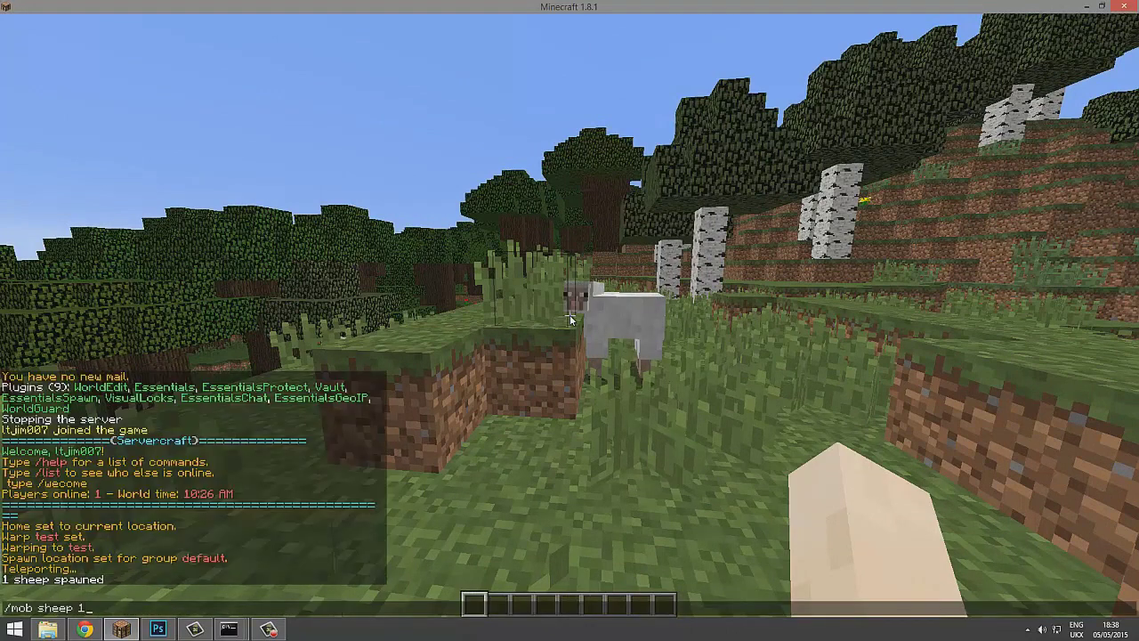
type("0")
key("Return")
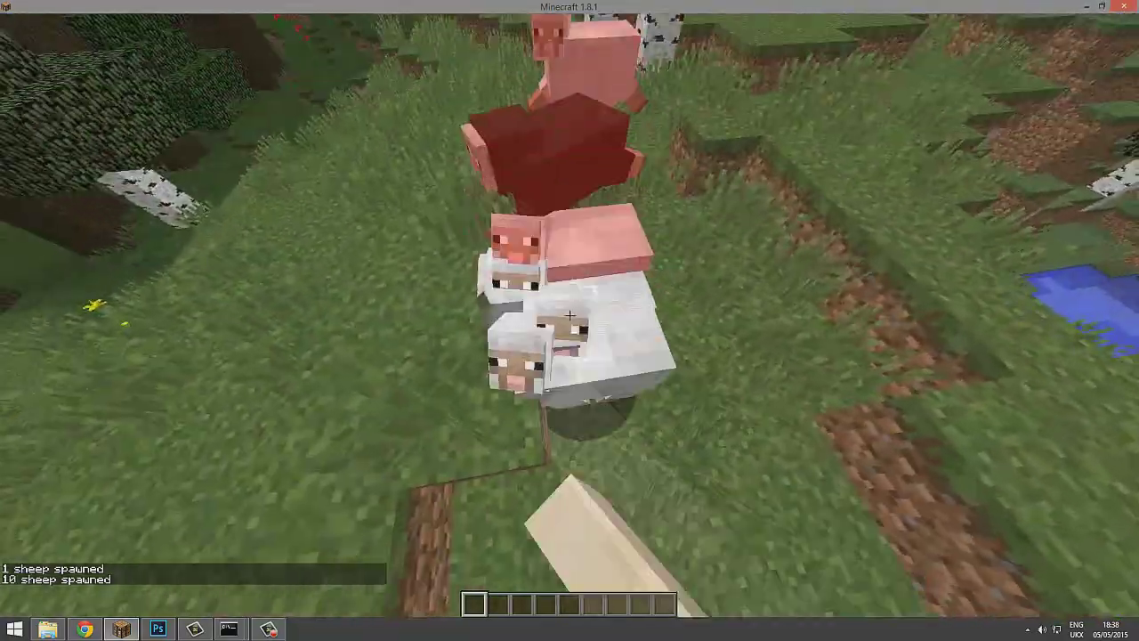
Show the first page of the server's command list with /help.
key("slash")
type("he")
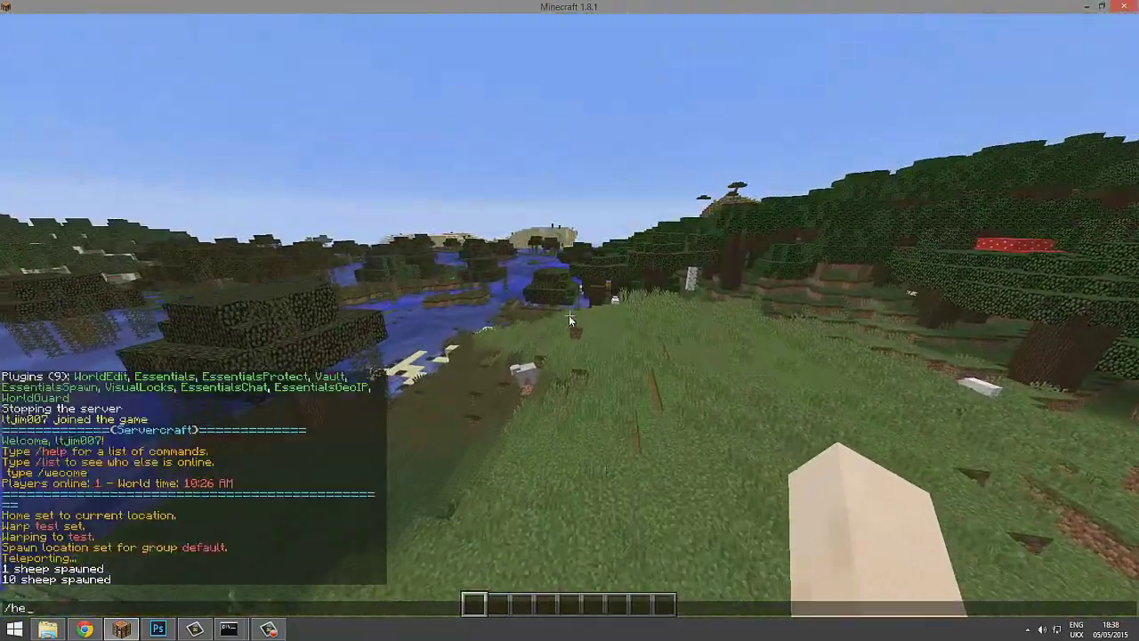
type("lp")
key("Return")
key("t")
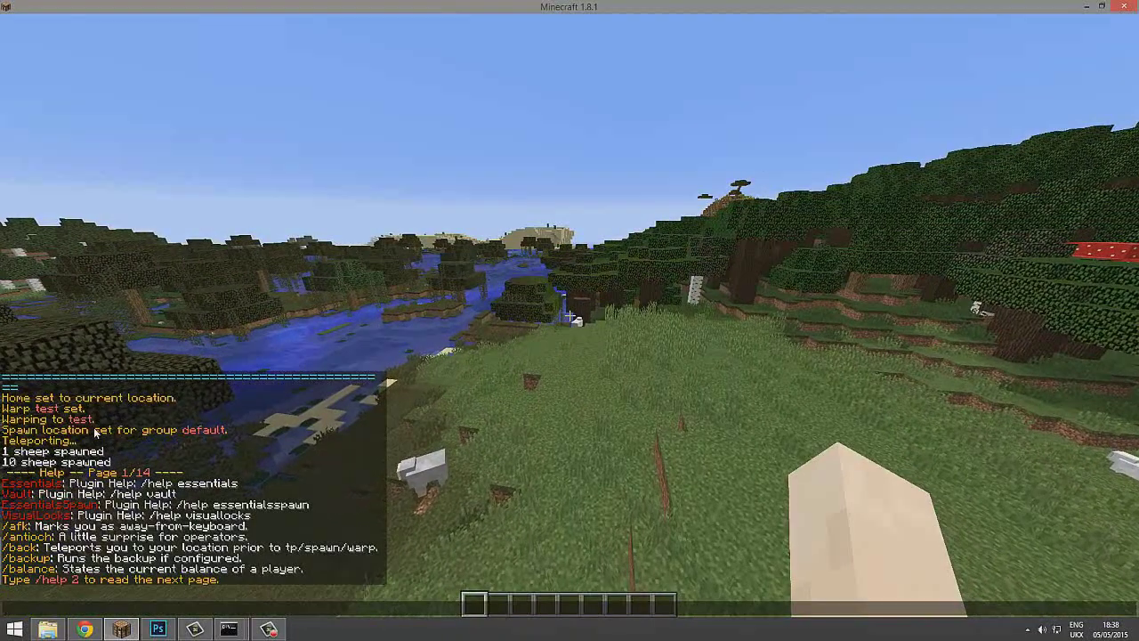
key("Escape")
Check the player's current account balance through the game chat.
key("t")
key("Escape")
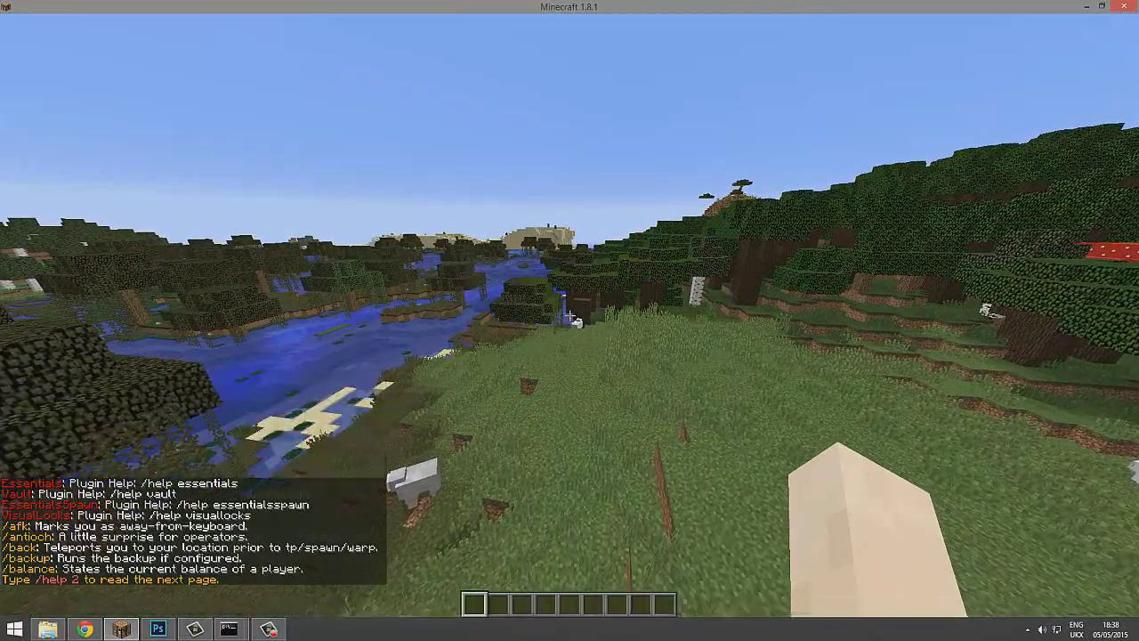
key("t")
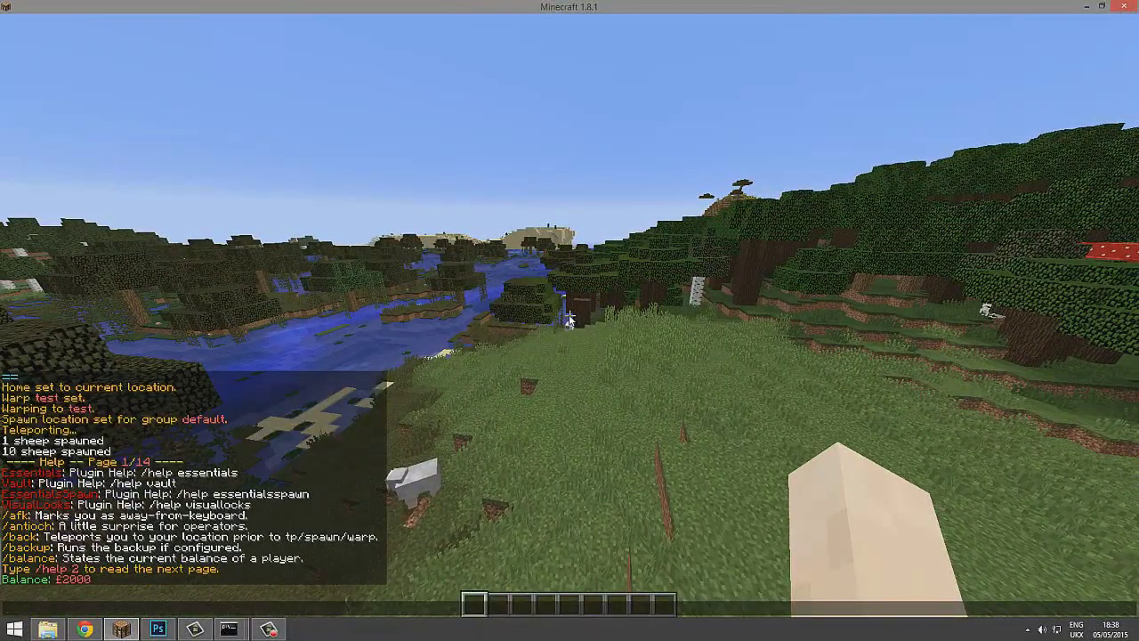
Give yourself a sign with the command /i sign and place it on the grass.
type("/")
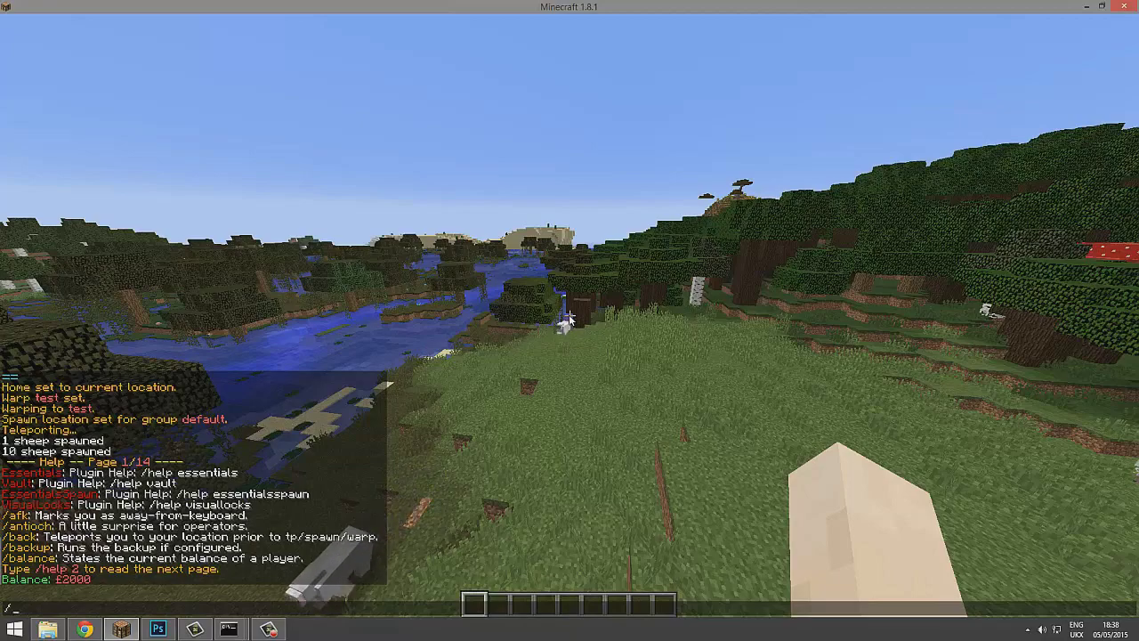
type("i sign")
key("Return")
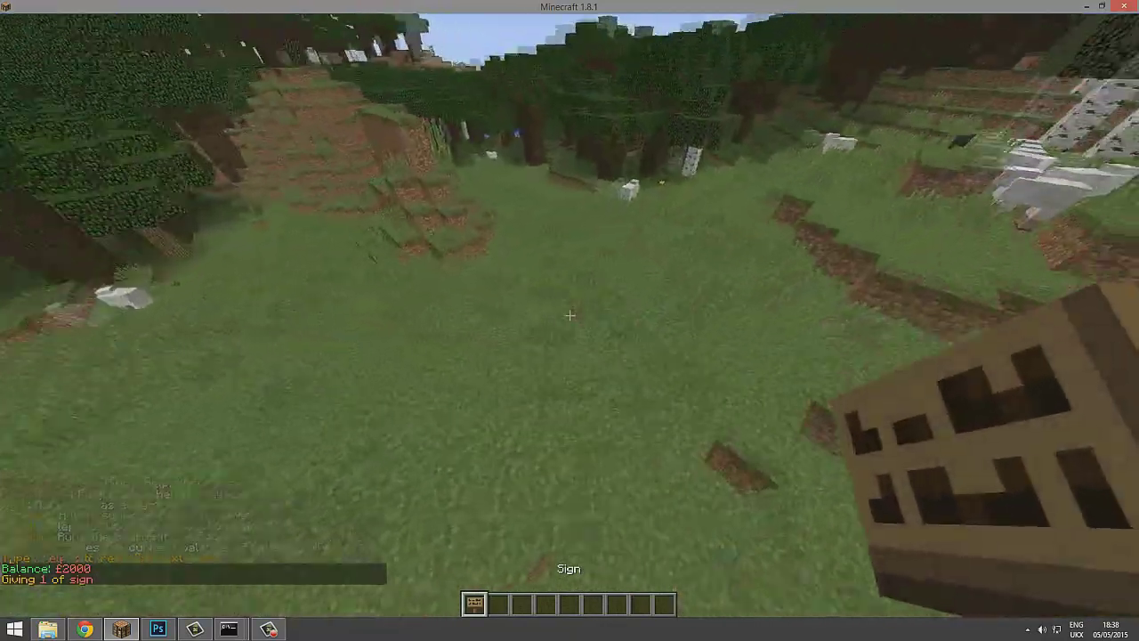
right_click(569, 314)
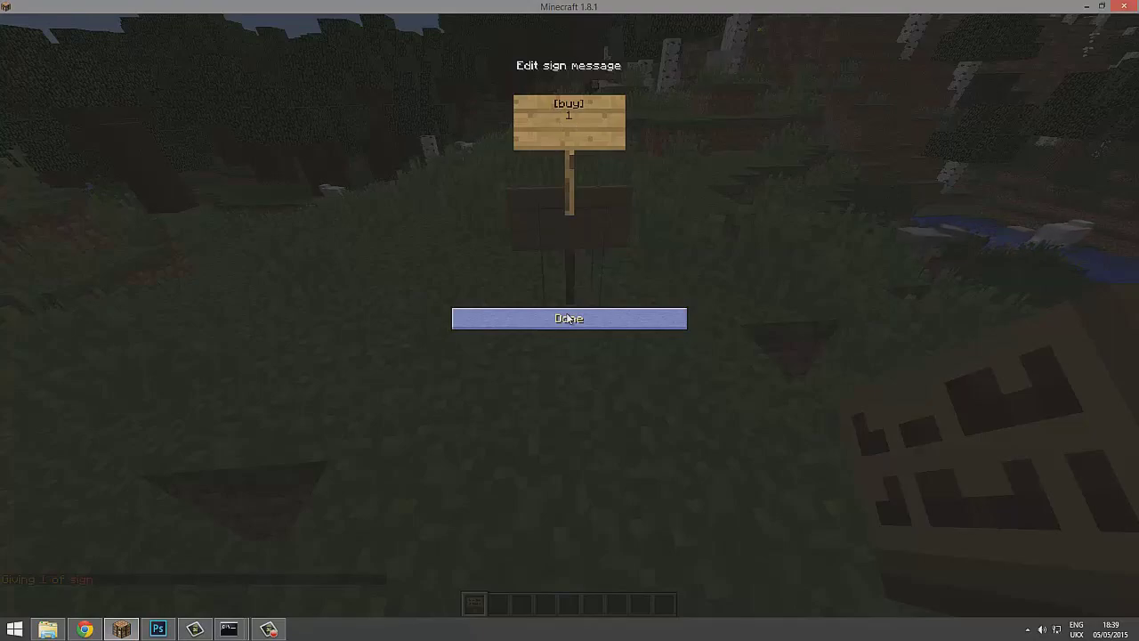
Write [buy], 1, 64 and £100 on the sign's four lines, and make purchases from the finished shop sign.
type("[buy]")
key("Return")
type("1")
key("Return")
type("64")
key("Return")
type("$")
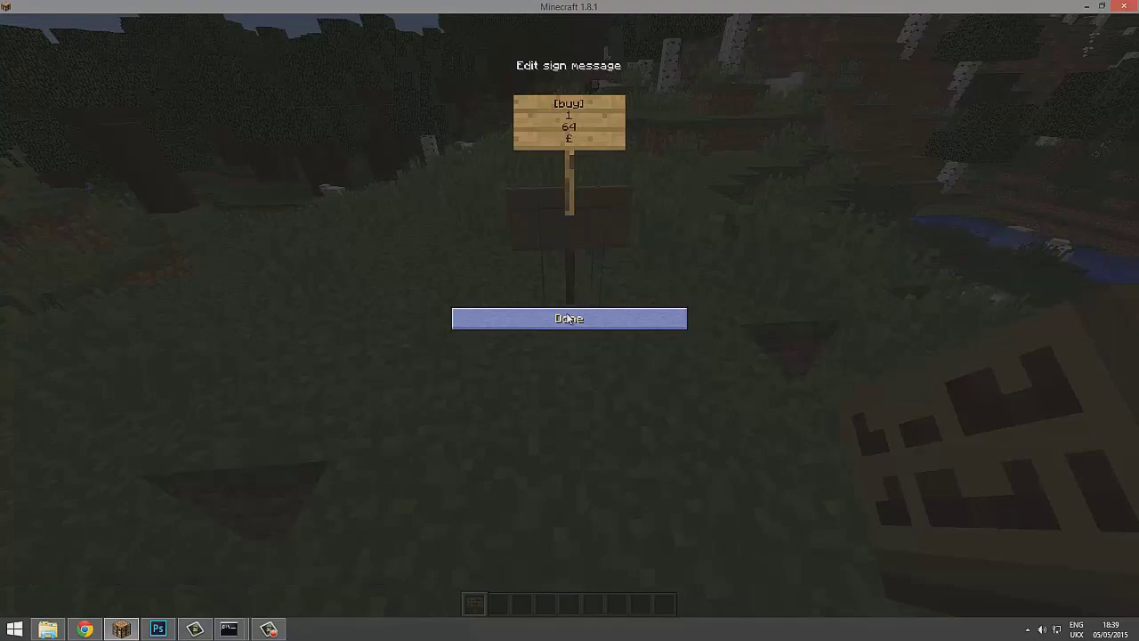
type("100")
left_click(569, 317)
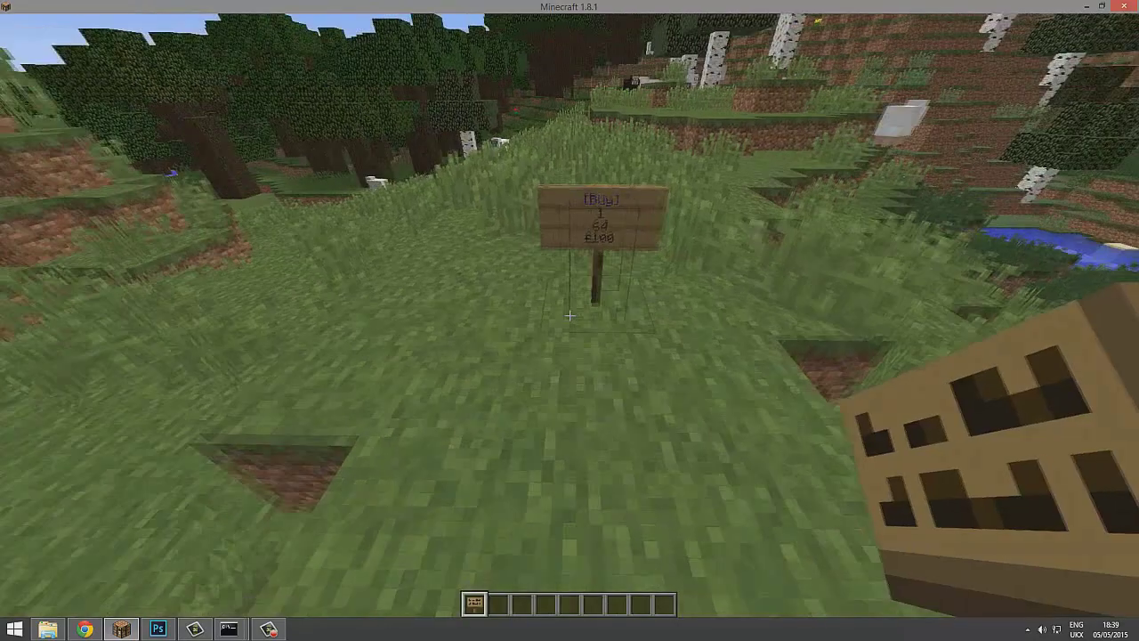
right_click(570, 314)
right_click(570, 314)
right_click(569, 314)
right_click(569, 314)
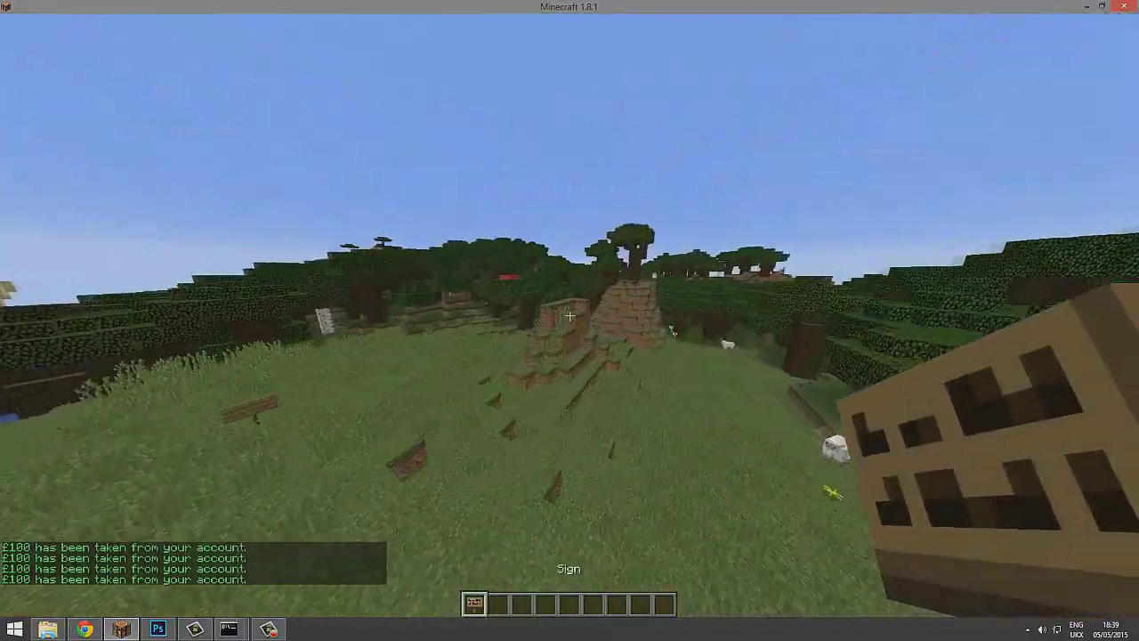
List the server's plugins with /pl and enable SocialSpy with /socialspy.
type("/pl")
key("Return")
type("/so")
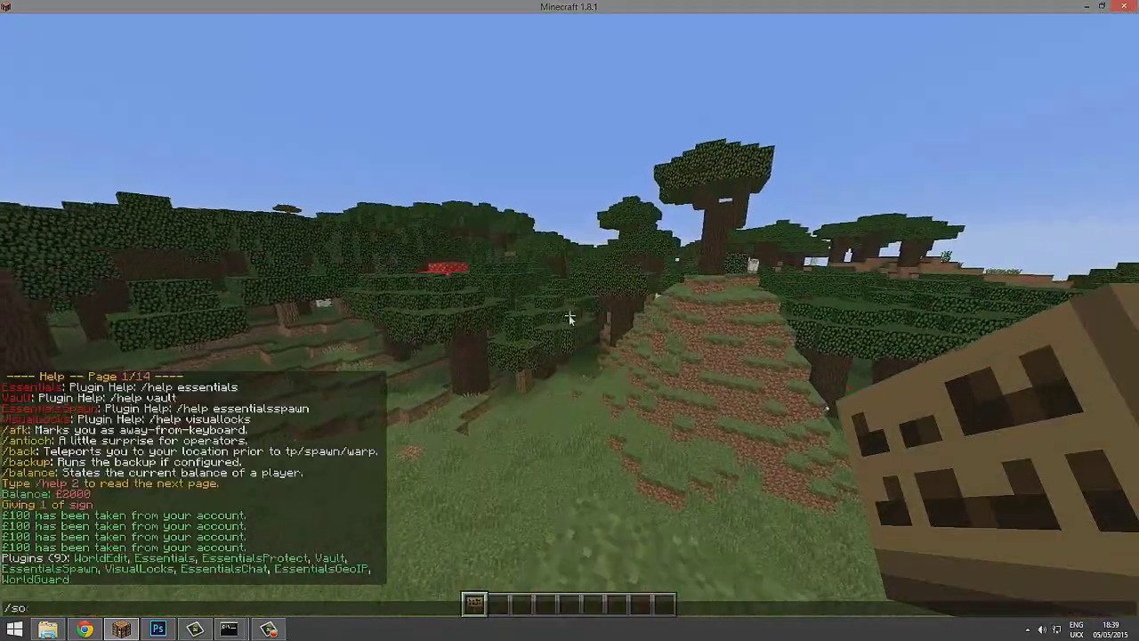
type("cialspy")
key("Return")
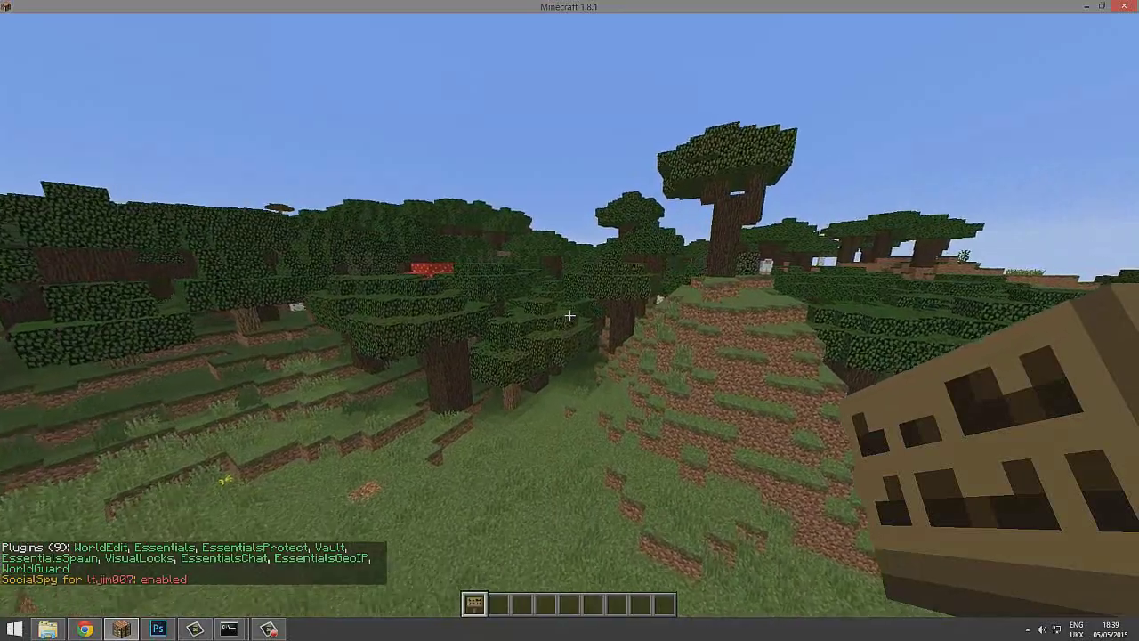
Send your own player the private message "hacking hwehwhwhwhwhwwe" with the /m command.
scroll(570, 314, "down", 1)
type("/m")
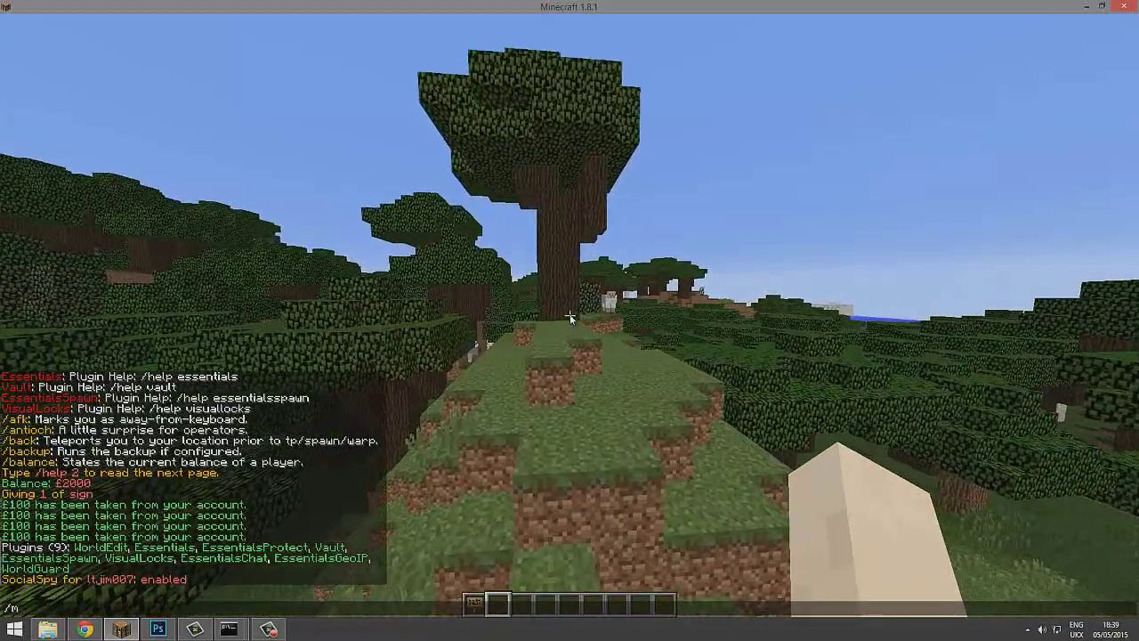
type(" l")
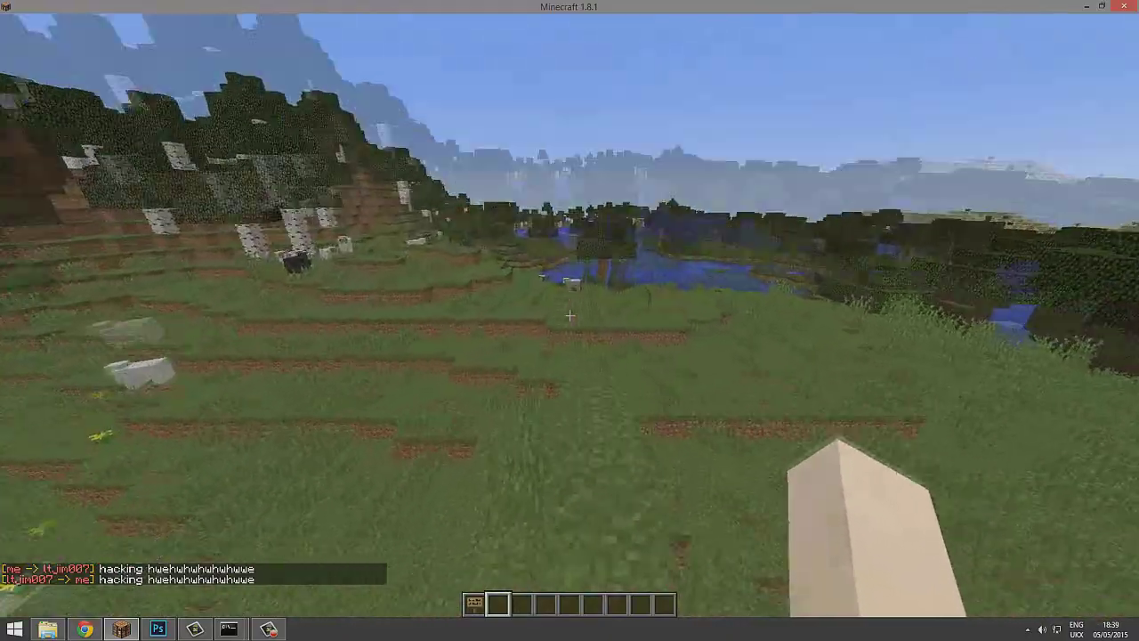
left_click(569, 316)
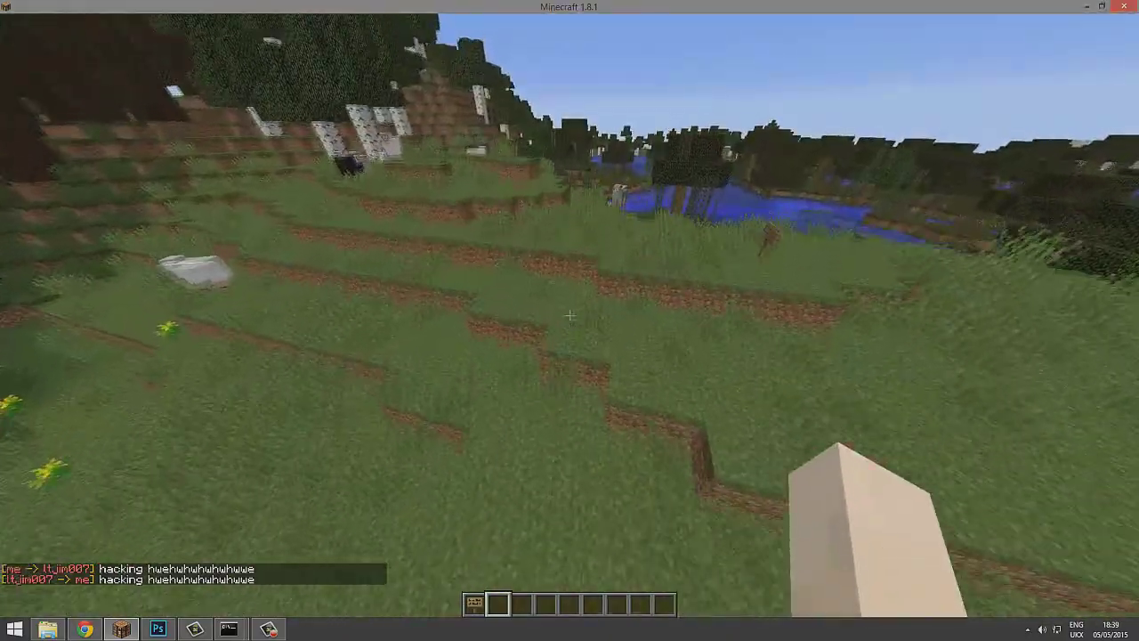
List the available kits with /kit, claim the color kit with /kit color, and read its Colors book.
type("t")
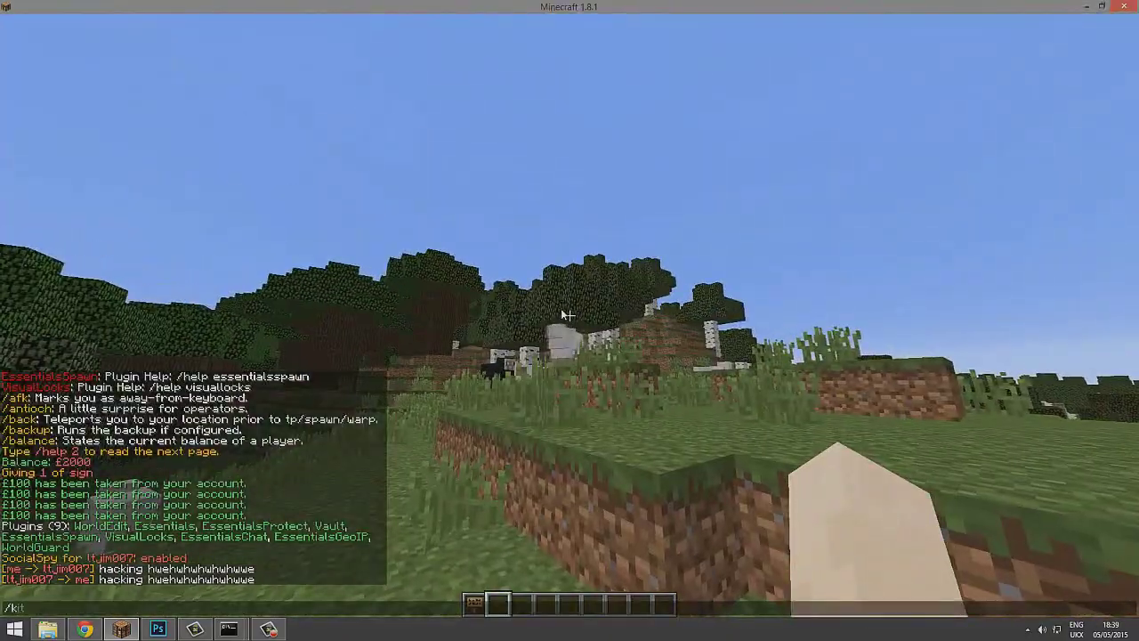
type("/kit col")
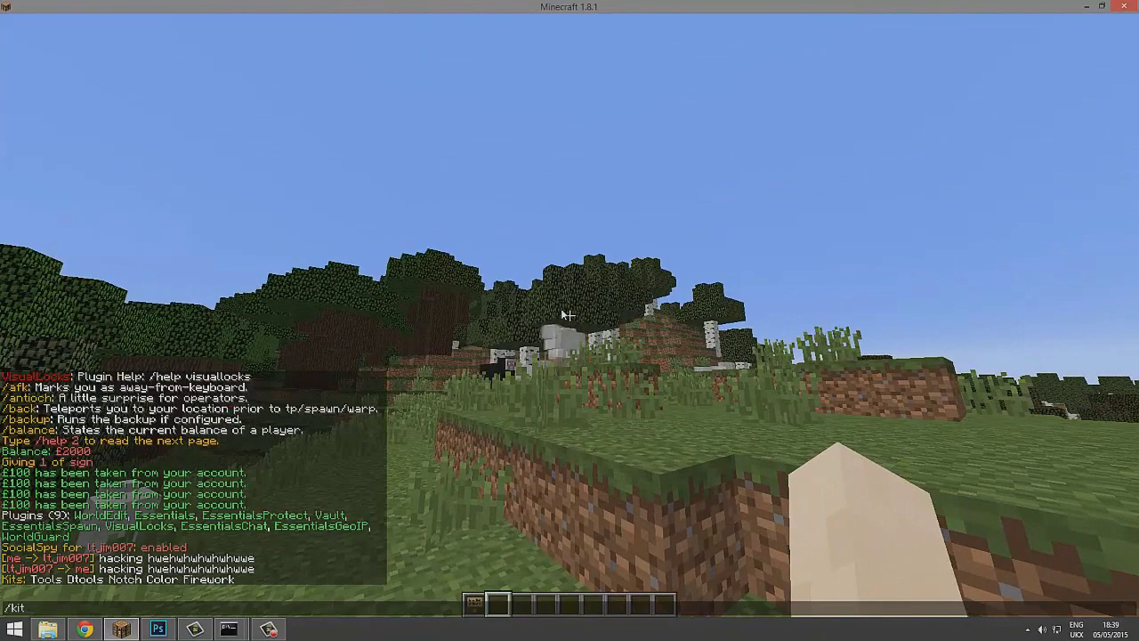
type("or")
key("Return")
right_click(570, 315)
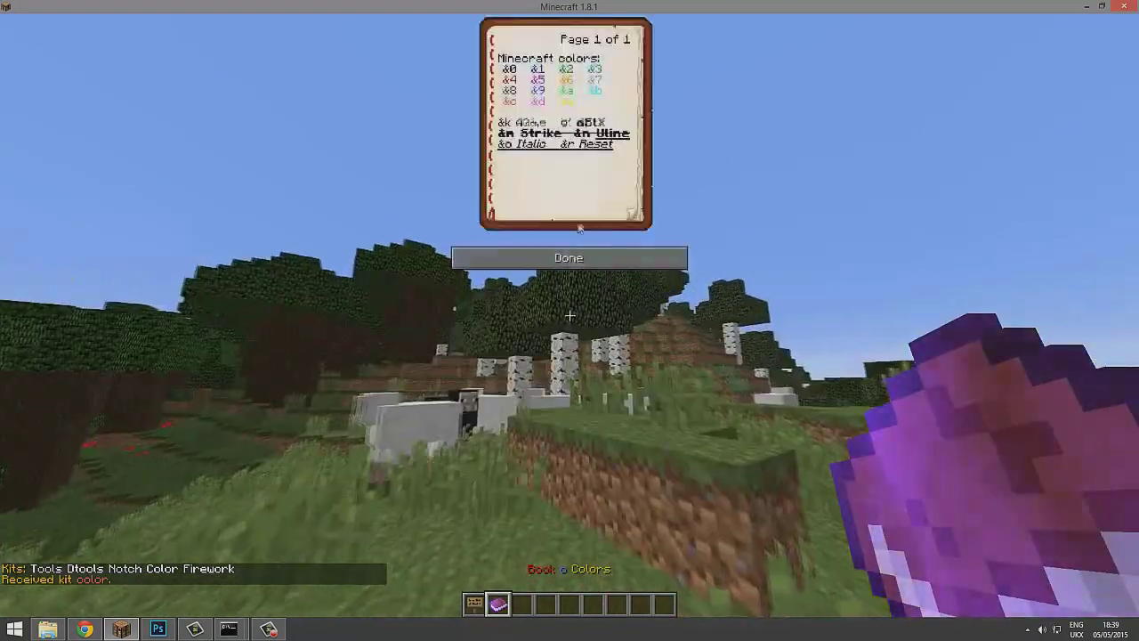
key("Escape")
Clear the Colors book and the sign out of the hotbar.
scroll(570, 315, "down", 1)
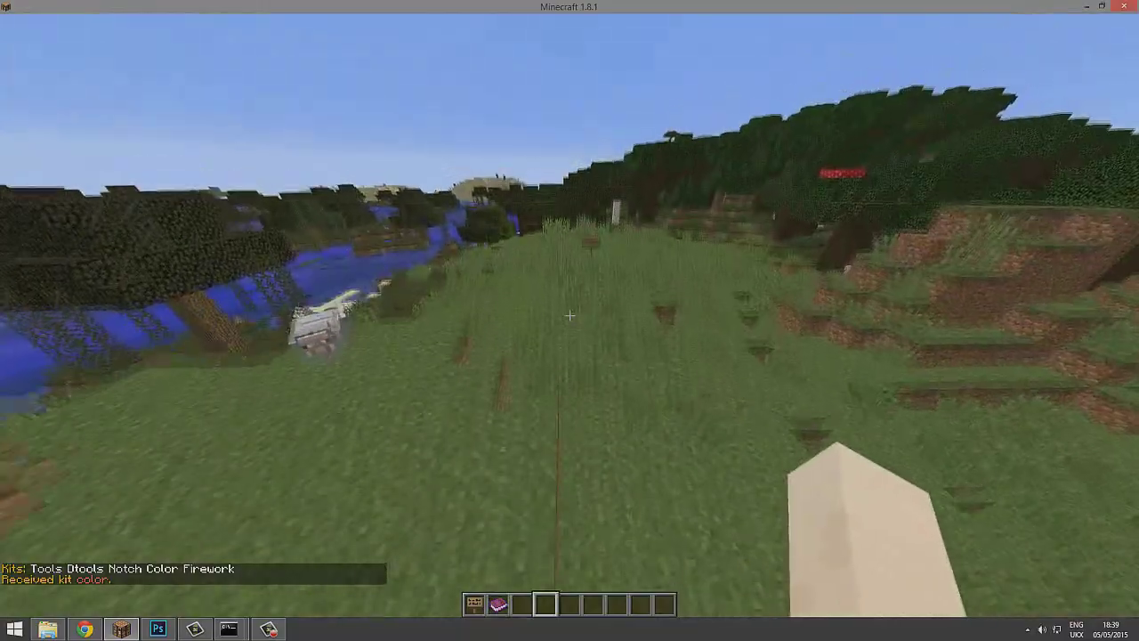
key("t")
key("Escape")
key("e")
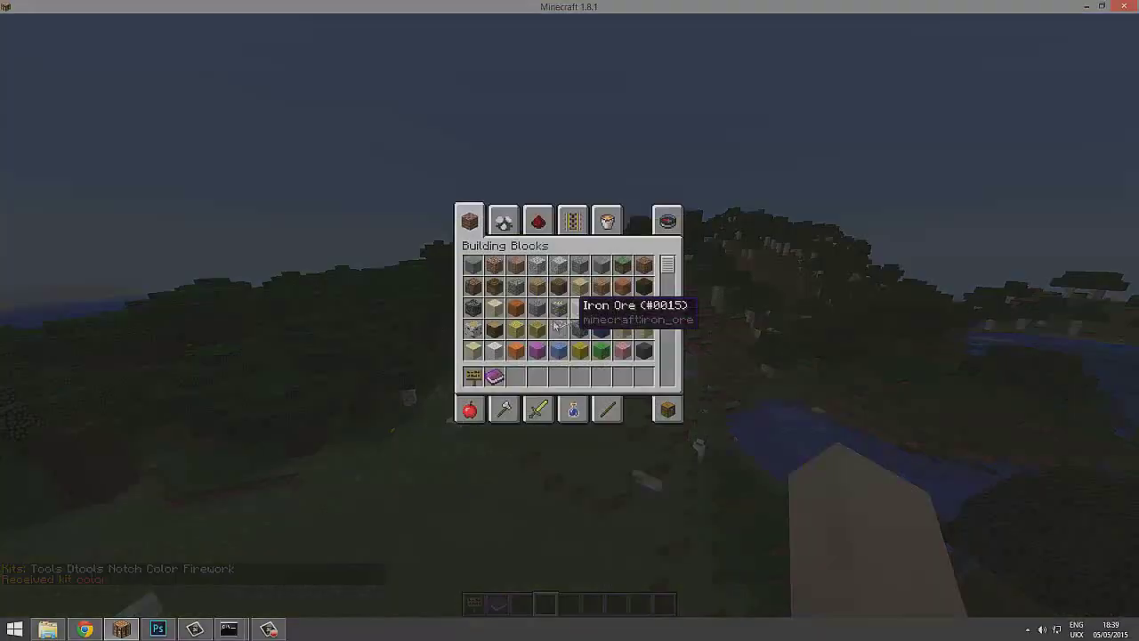
left_click(496, 376, "shift")
left_click(474, 376, "shift")
key("e")
scroll(570, 315, "up", 3)
type("w")
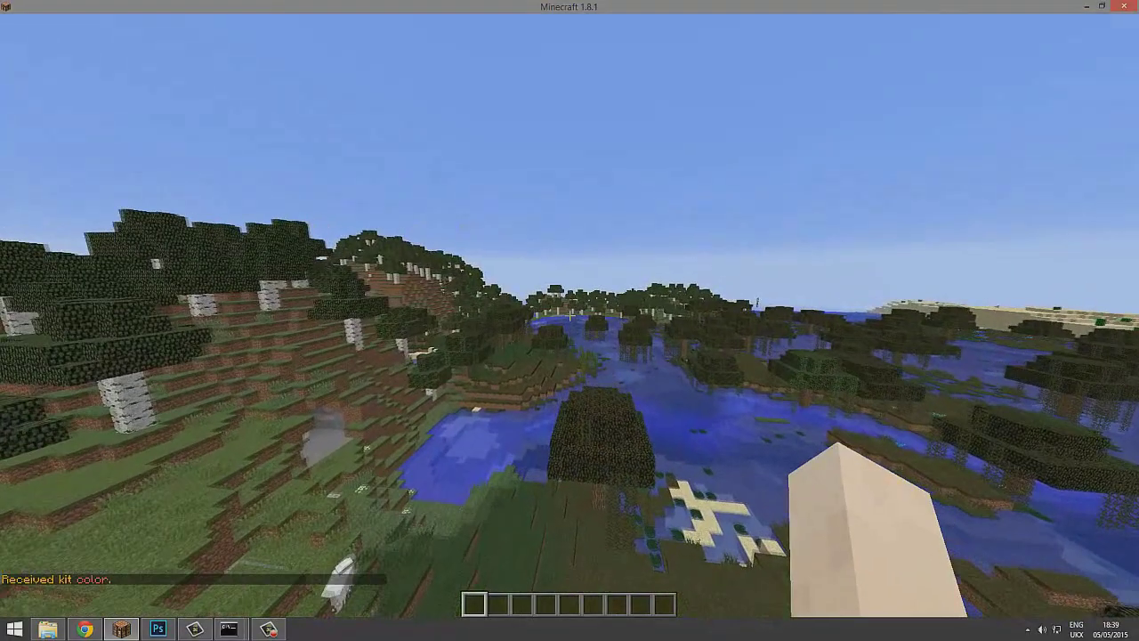
type("t/help 2")
Read pages 2 and 3 of the command list with /help 2 and /help 3.
key("Return")
key("t")
key("Up")
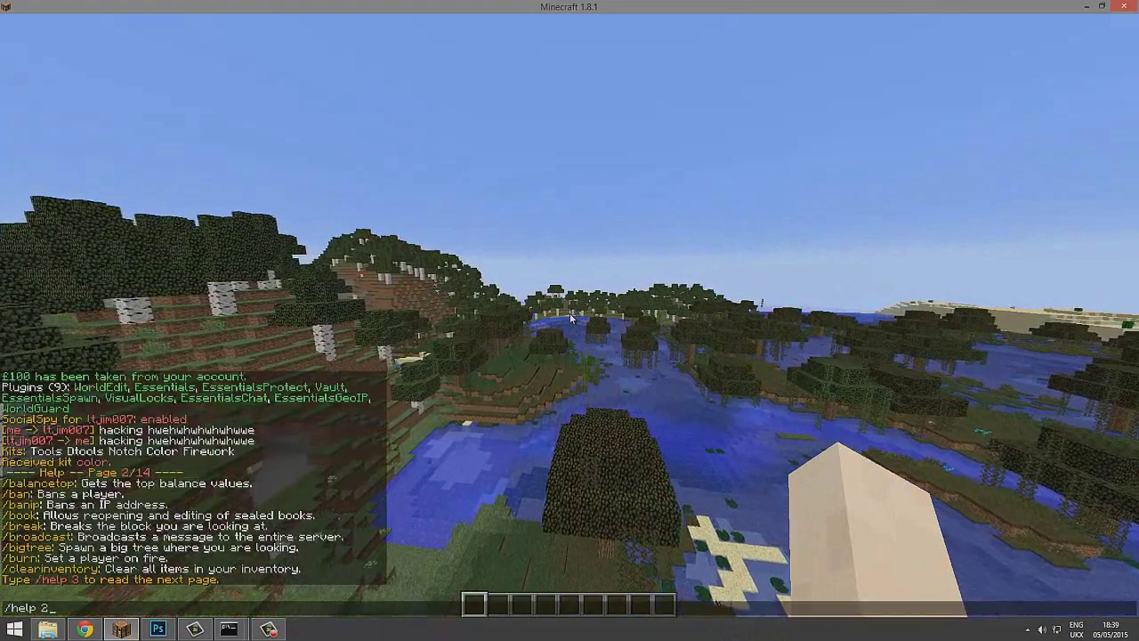
key("BackSpace")
type("3")
key("Return")
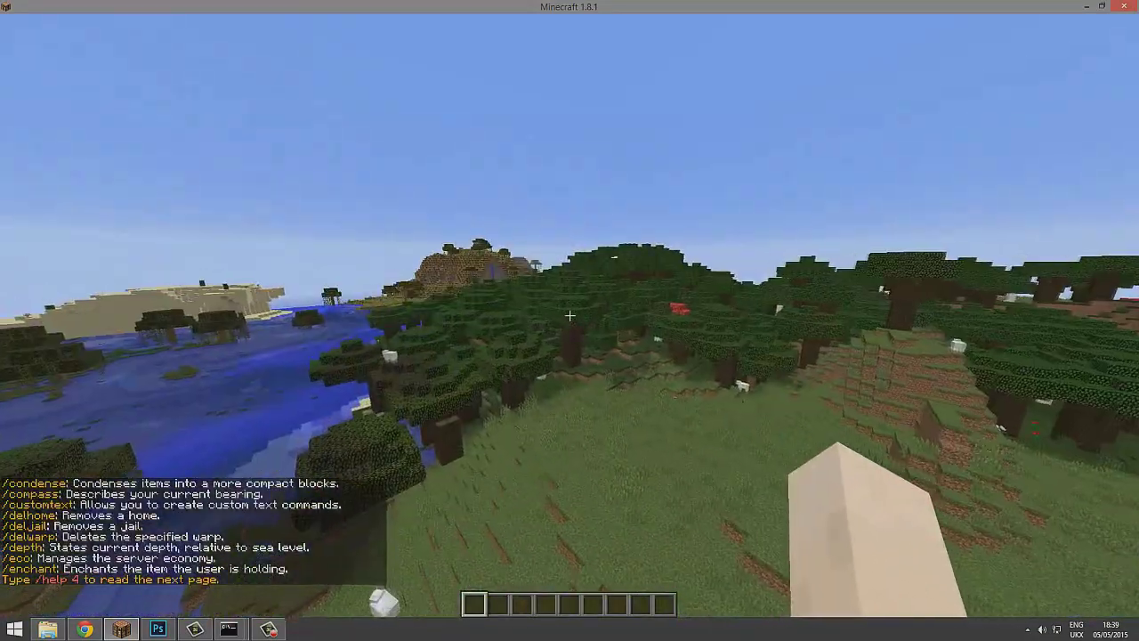
Try the /enchant command with an empty hand.
type("t")
type("/e")
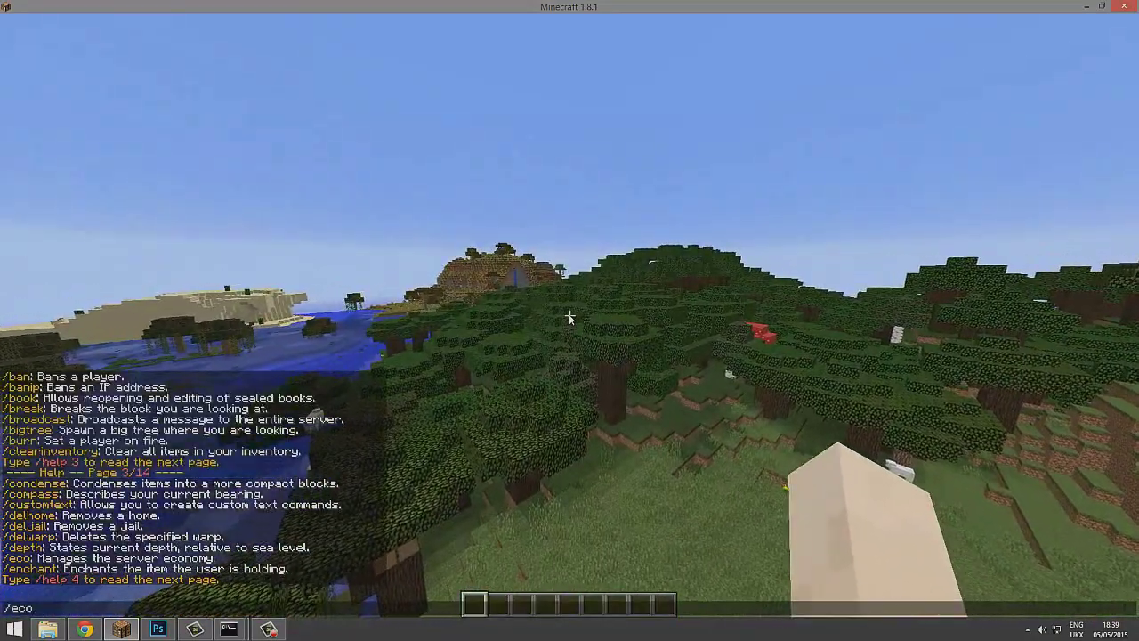
type("nchant")
key("Return")
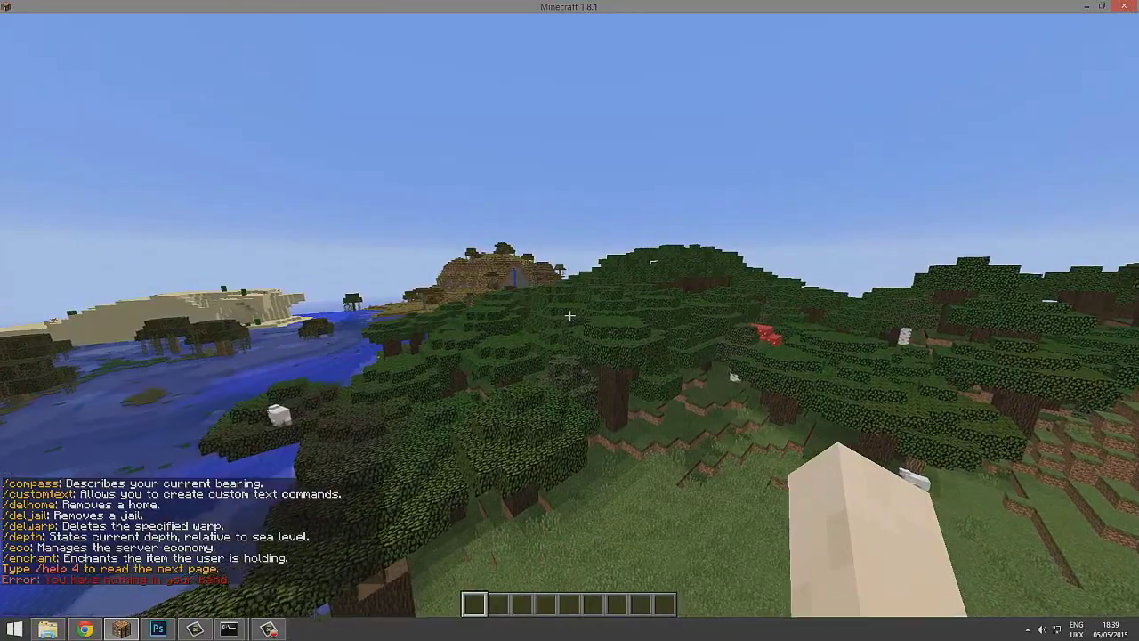
Put an iron sword from the combat items into the first hotbar slot.
key("e")
left_click(534, 398)
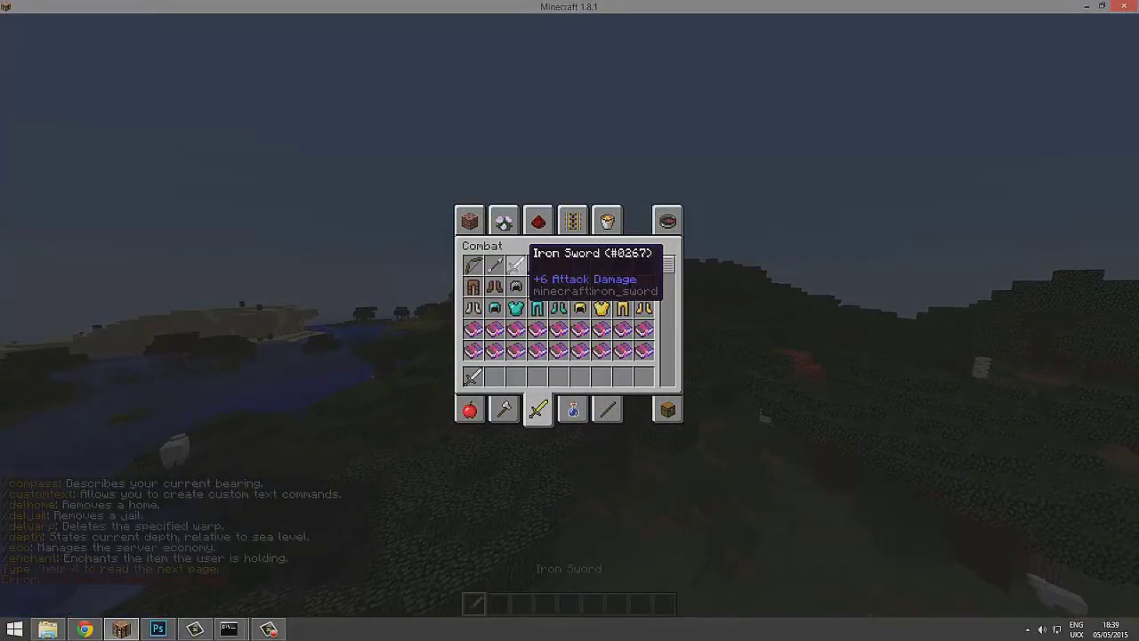
key("1")
key("e")
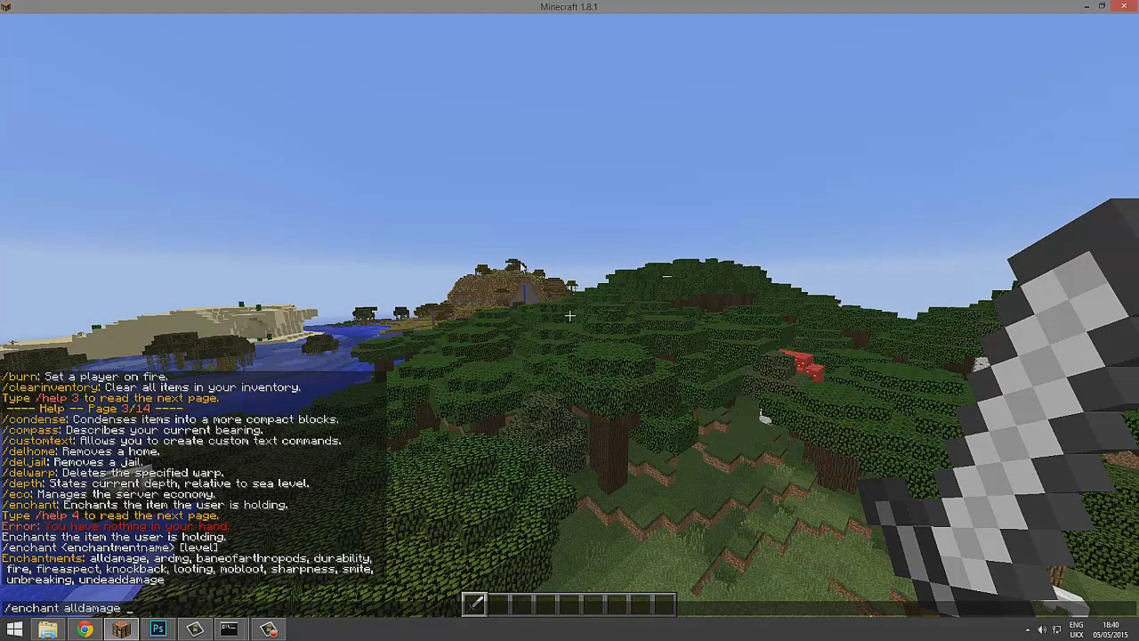
Apply the alldamage enchantment to the held iron sword with /enchant, and remove the sword from the hotbar.
key("Return")
key("e")
key("e")
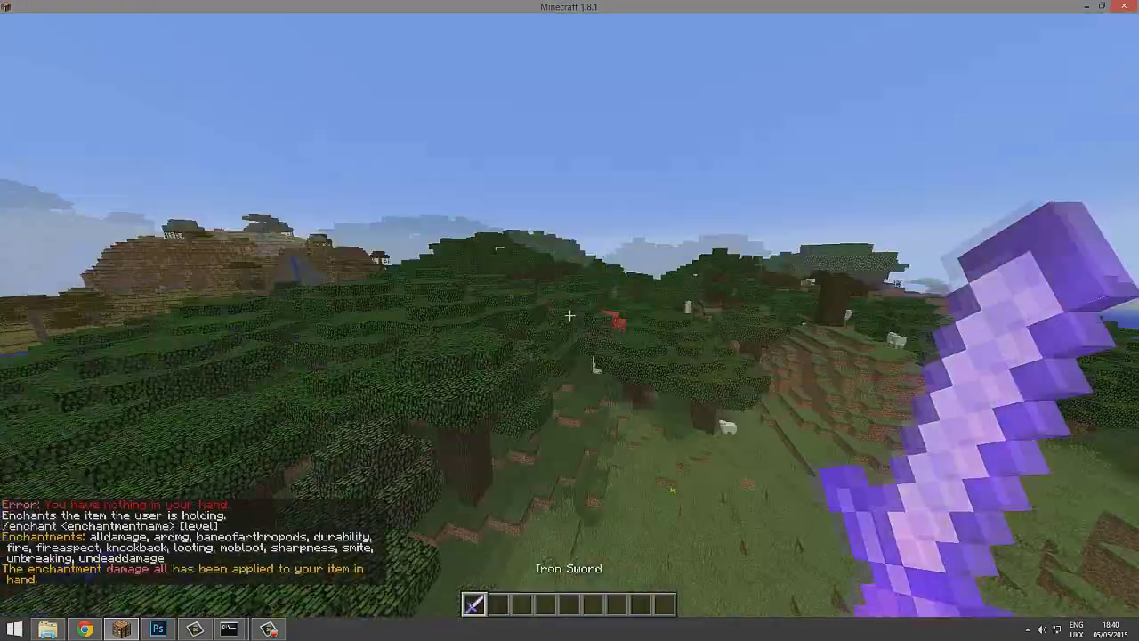
key("e")
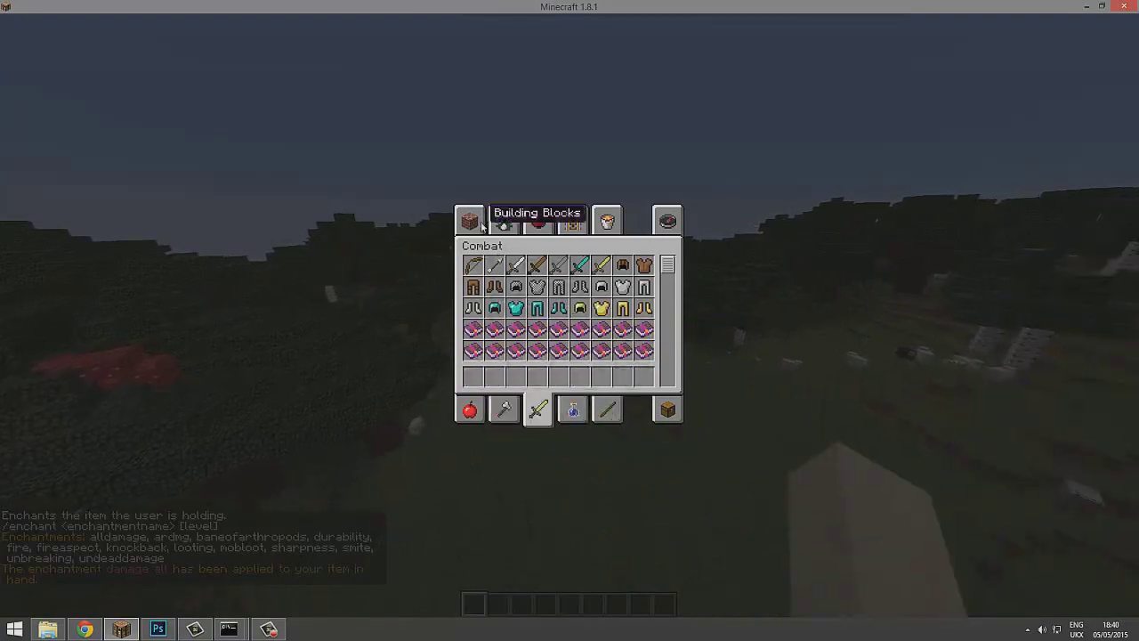
key("e")
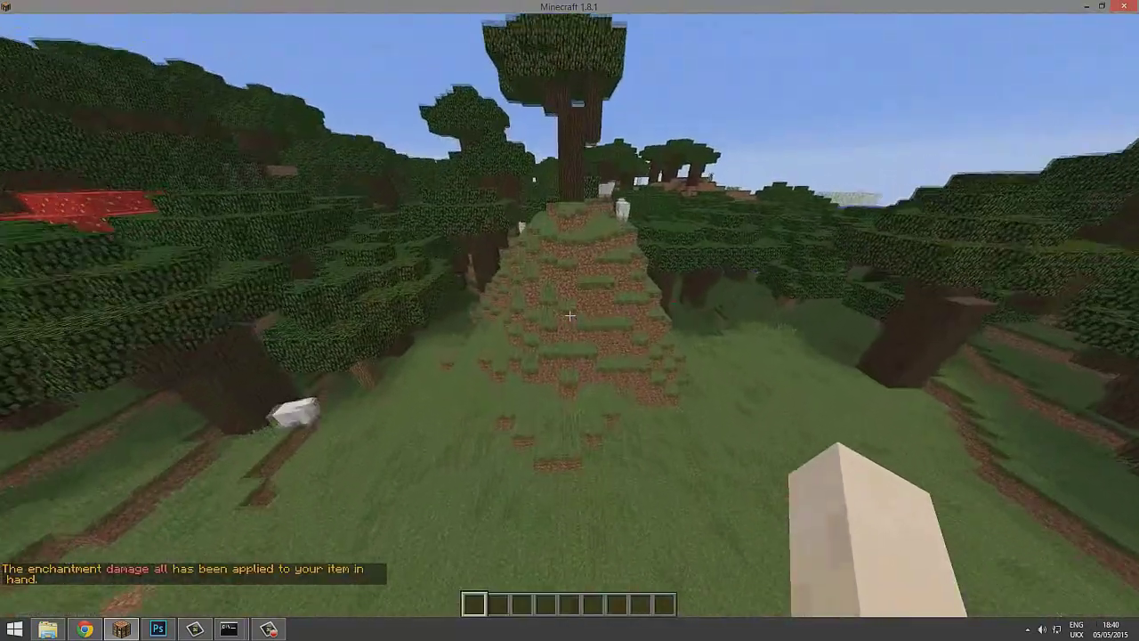
Look through the open command prompt windows outside the game and return to Minecraft.
key("w")
key("t")
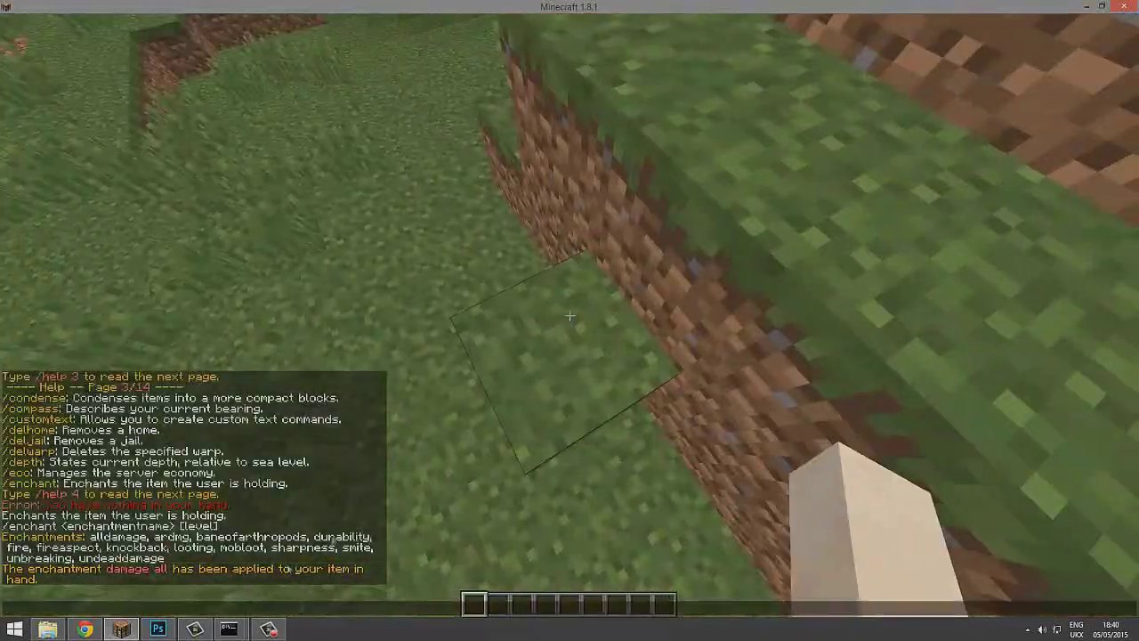
mouse_move(232, 629)
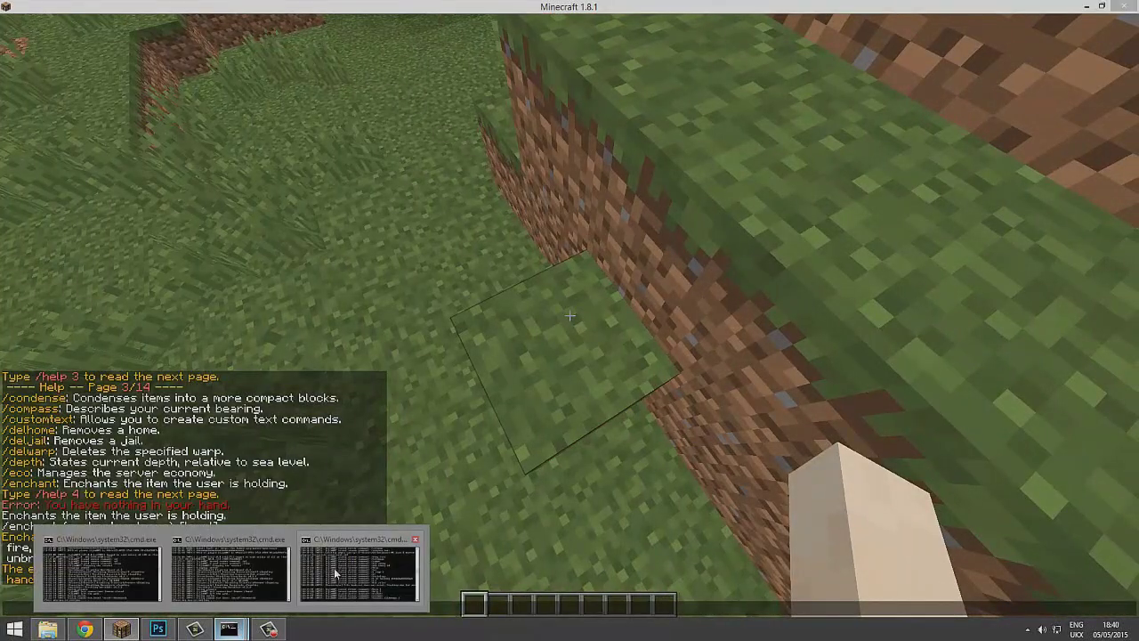
mouse_move(333, 574)
left_click(122, 583)
key("space")
left_click(230, 629)
left_click(185, 559)
left_click(183, 558)
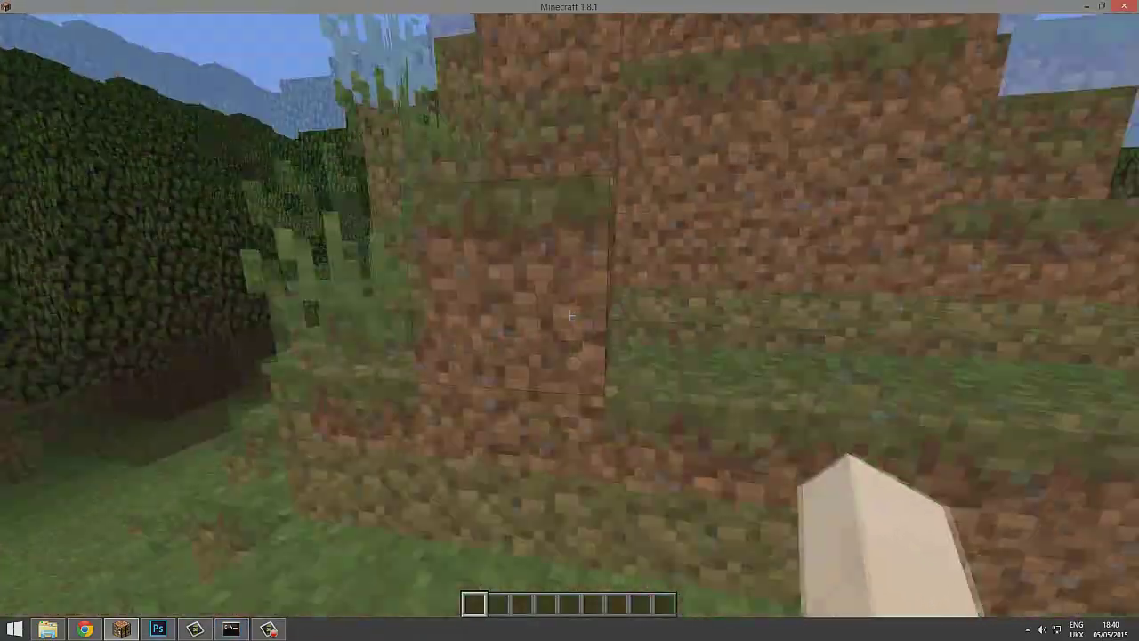
key("w")
key("space")
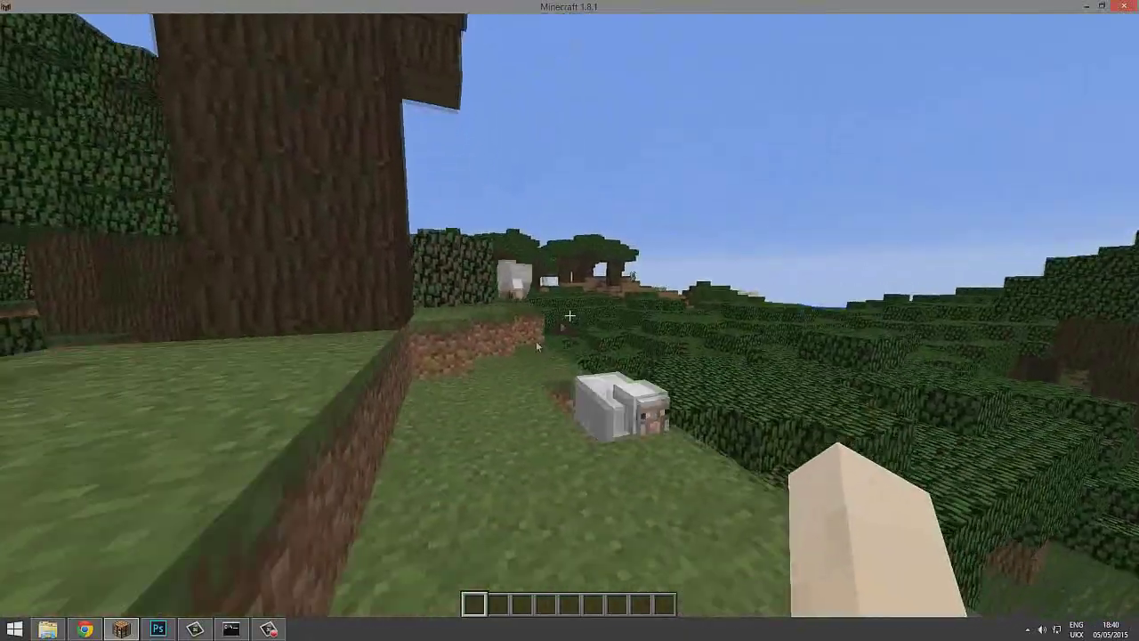
Switch to Chrome and open the bookmarked SurvivalGames plugin page on SpigotMC in a new tab.
key("t")
left_click(85, 629)
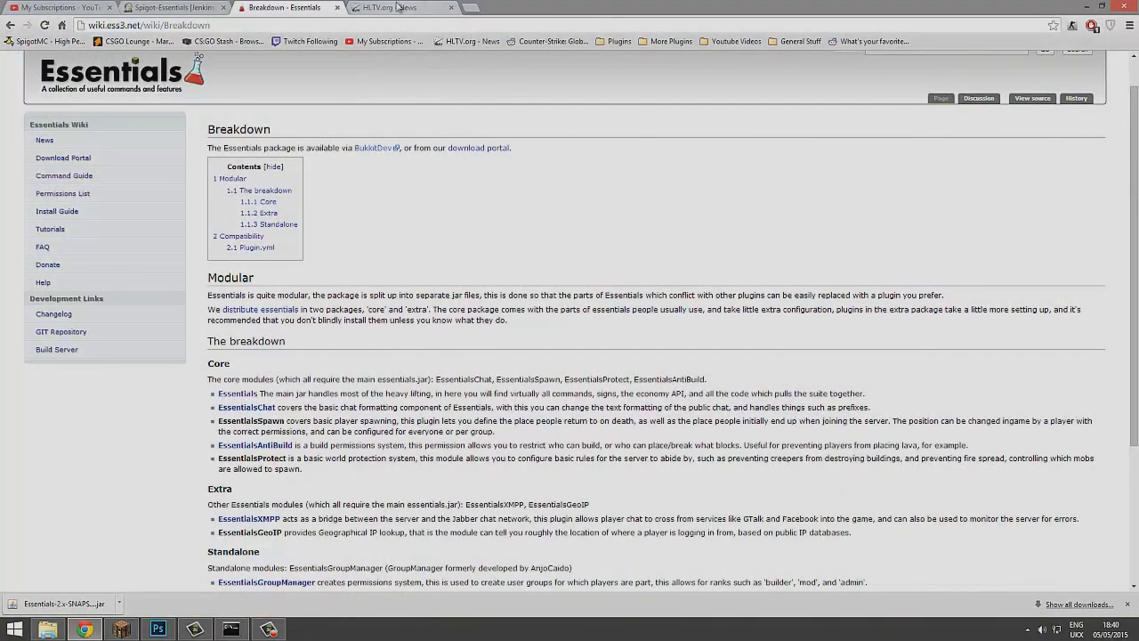
left_click(618, 41)
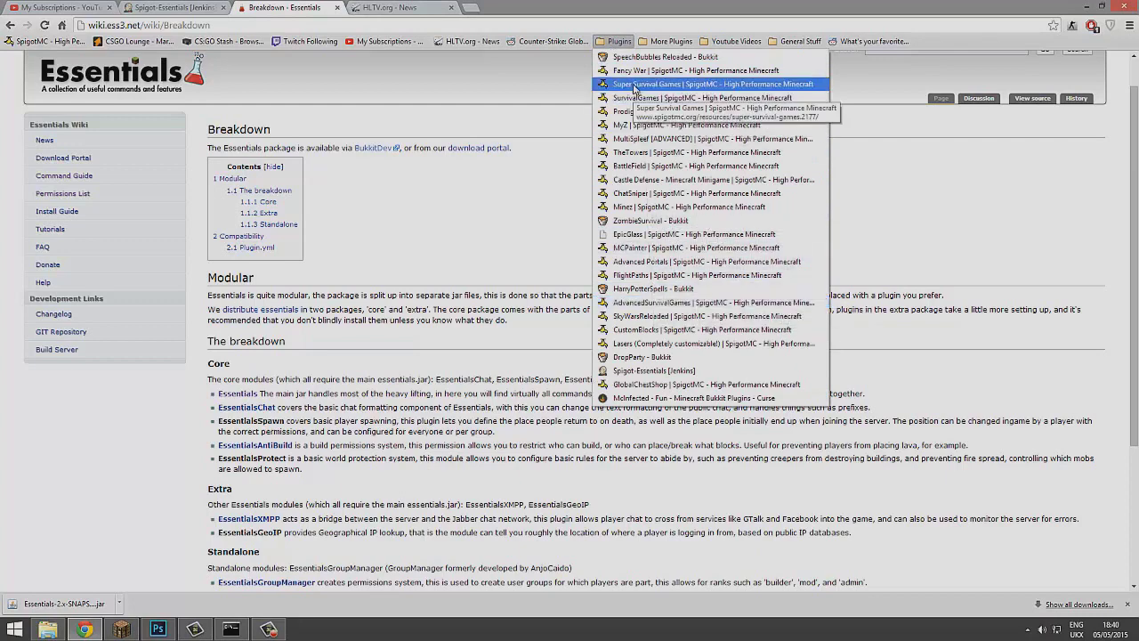
right_click(694, 104)
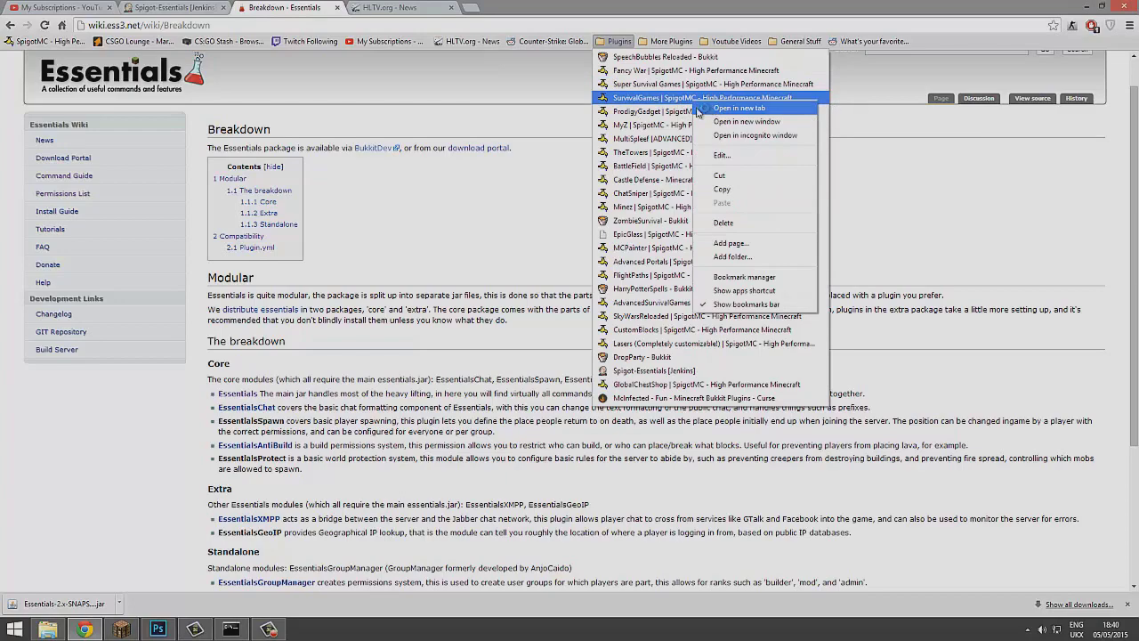
left_click(721, 113)
left_click(487, 7)
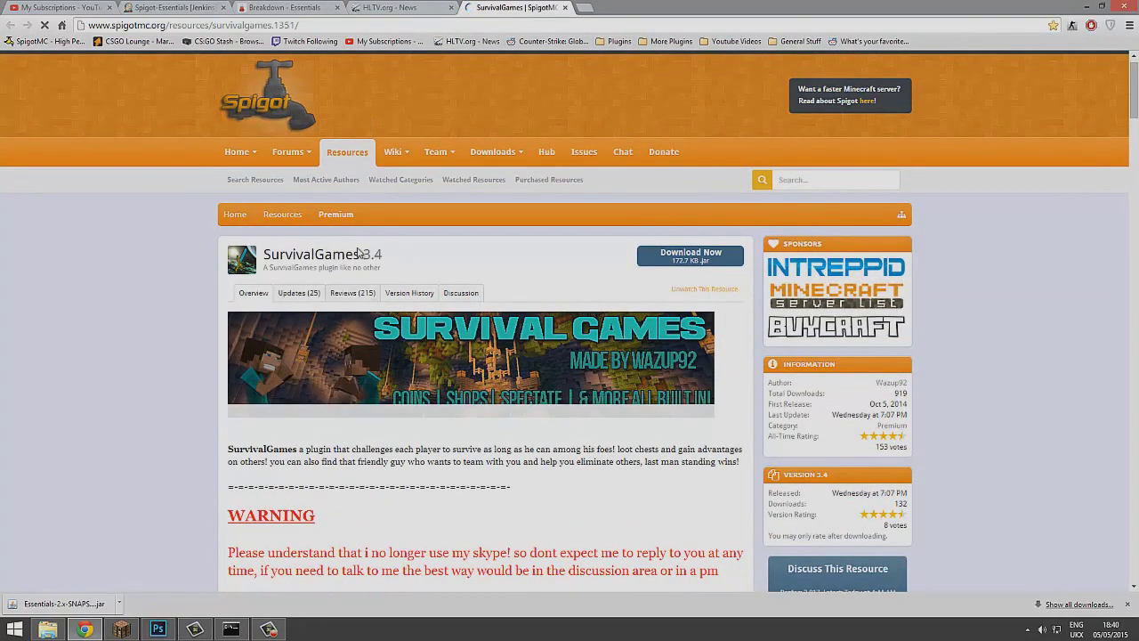
Look through the SurvivalGames plugin page, including its permissions list and setup videos.
left_click_drag(358, 253, 364, 277)
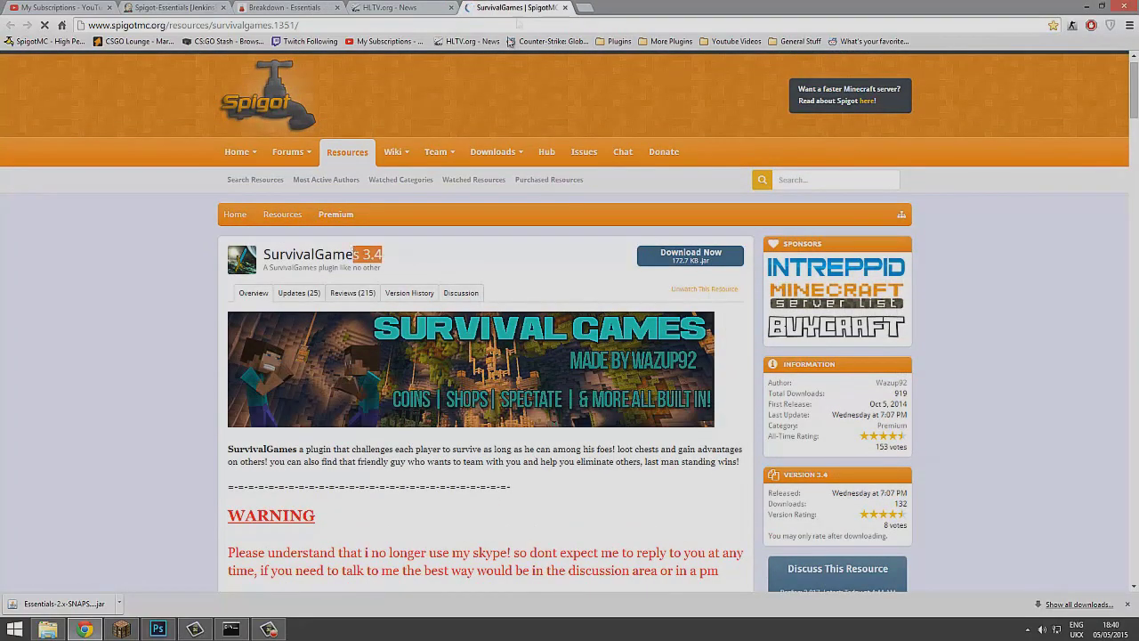
scroll(425, 302, "down", 15)
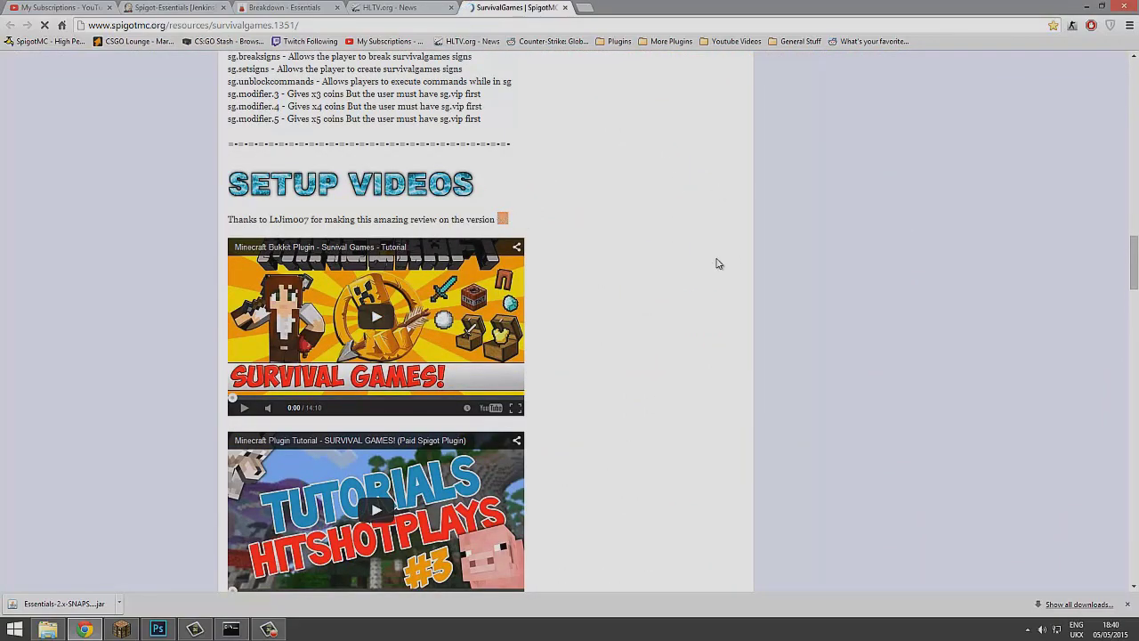
scroll(717, 289, "down", 3)
scroll(819, 240, "up", 20)
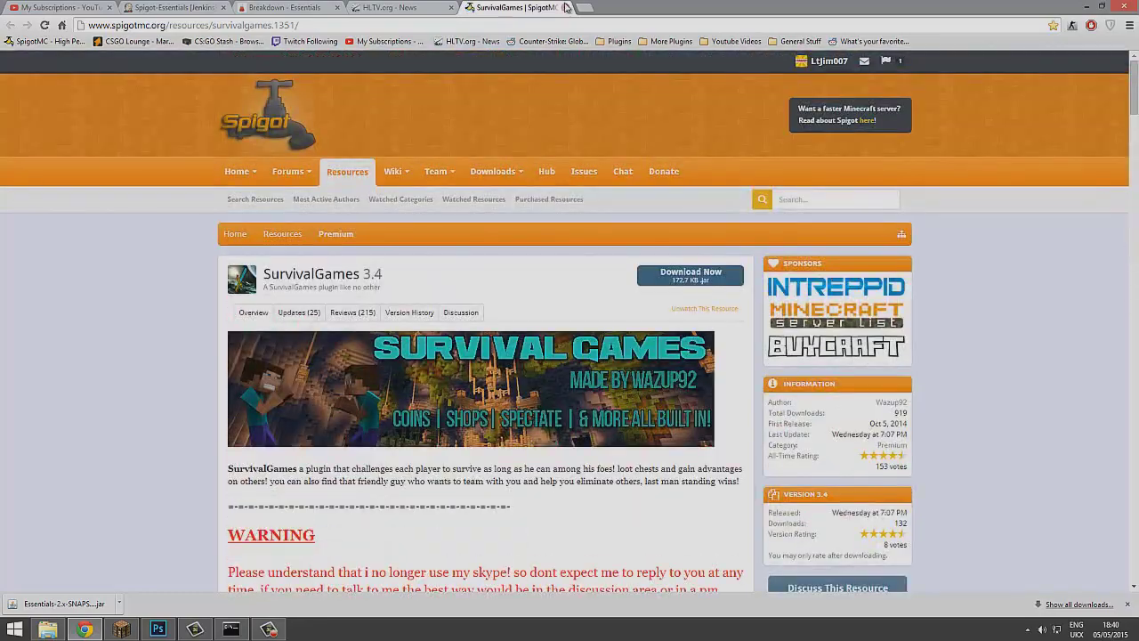
Close the SurvivalGames page, check the Spigot-Essentials Jenkins page and return to Minecraft.
left_click(565, 7)
left_click(139, 7)
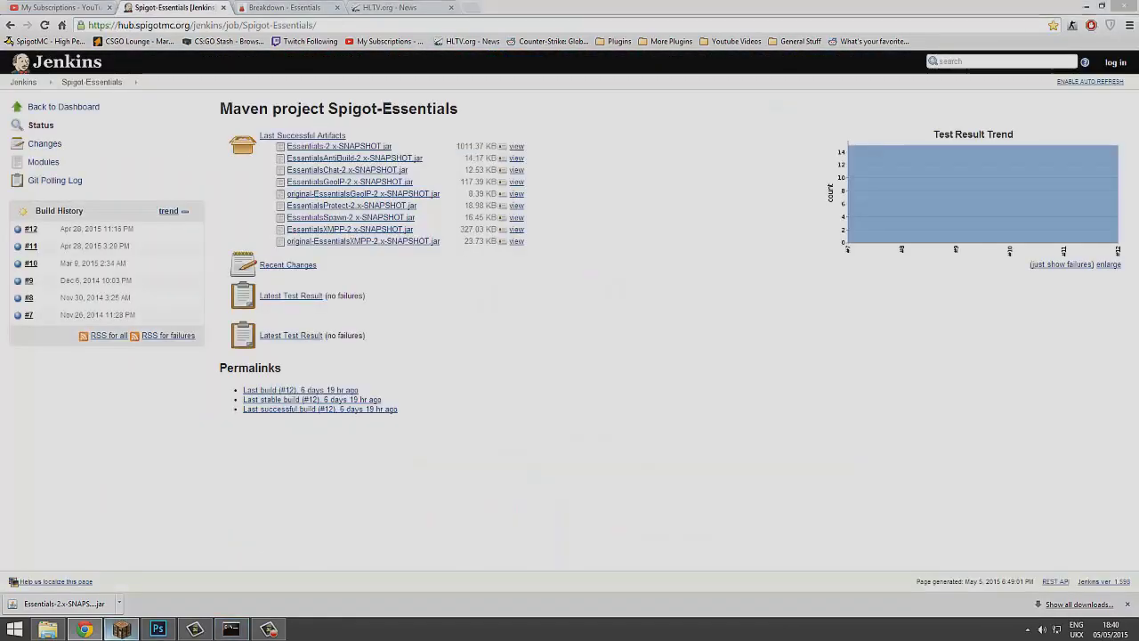
left_click(121, 629)
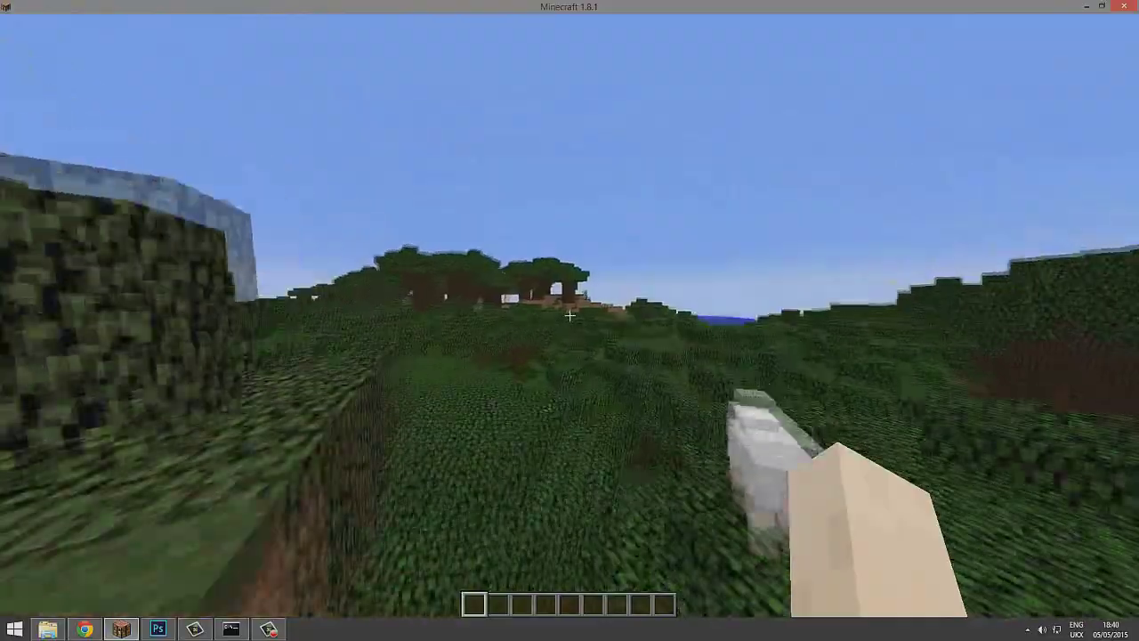